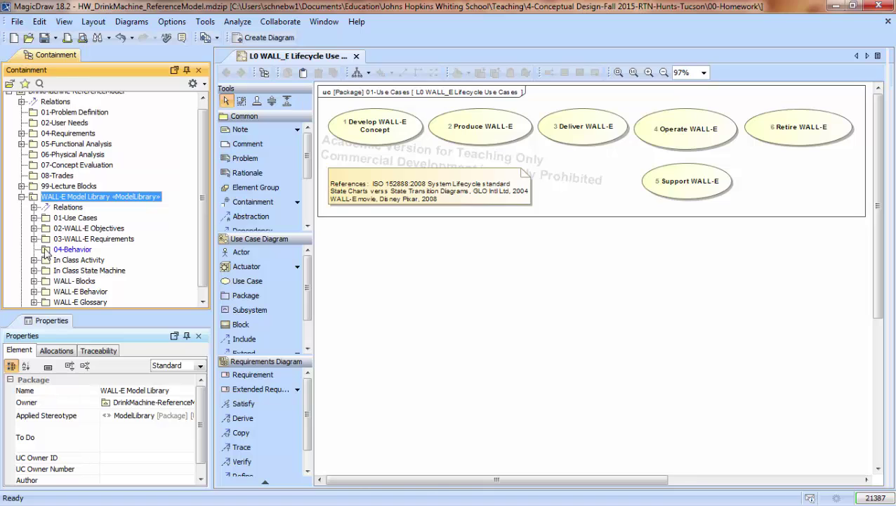
Create a SysML activity diagram named "4-Operate WALL-E" in the 04-Behavior package
click(46, 250)
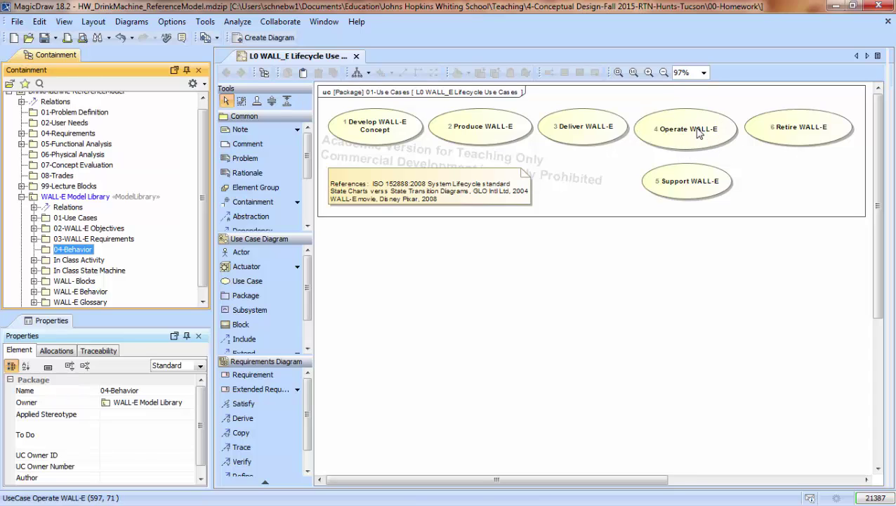
right_click(48, 253)
mouse_move(112, 213)
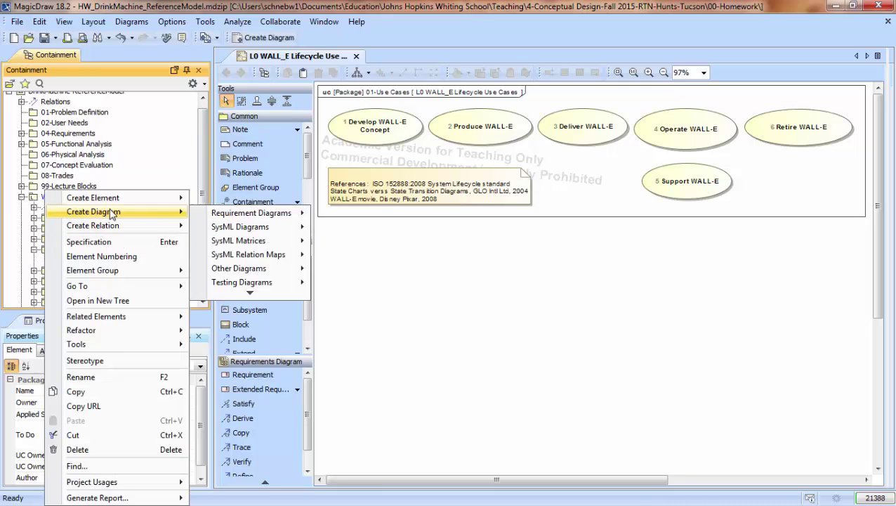
mouse_move(249, 214)
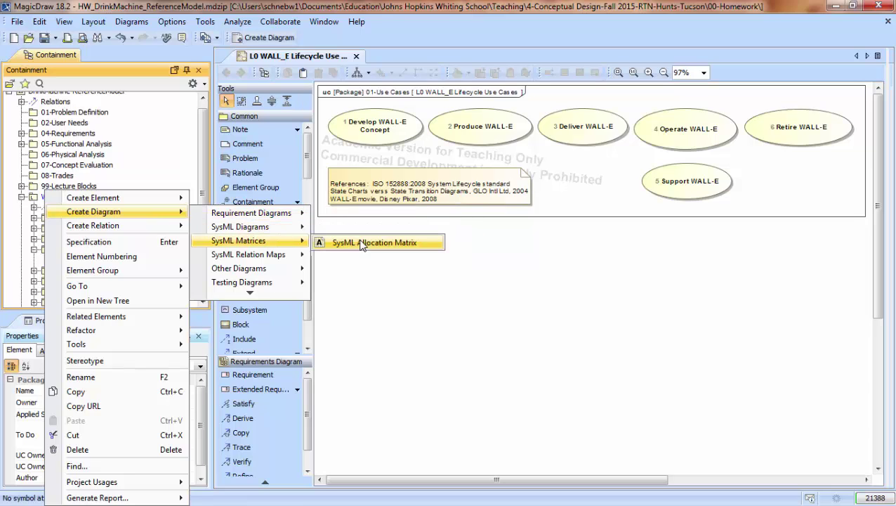
mouse_move(295, 227)
click(341, 234)
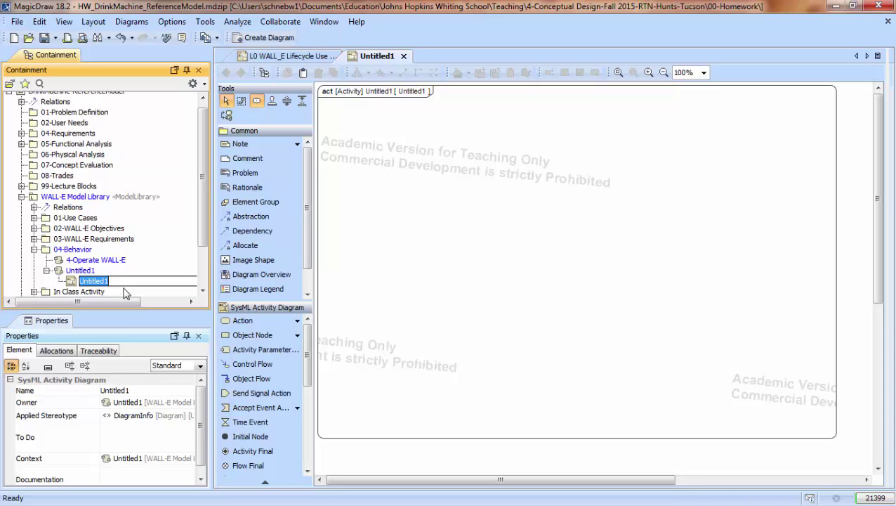
text(4-Operate WALL-E)
key(Return)
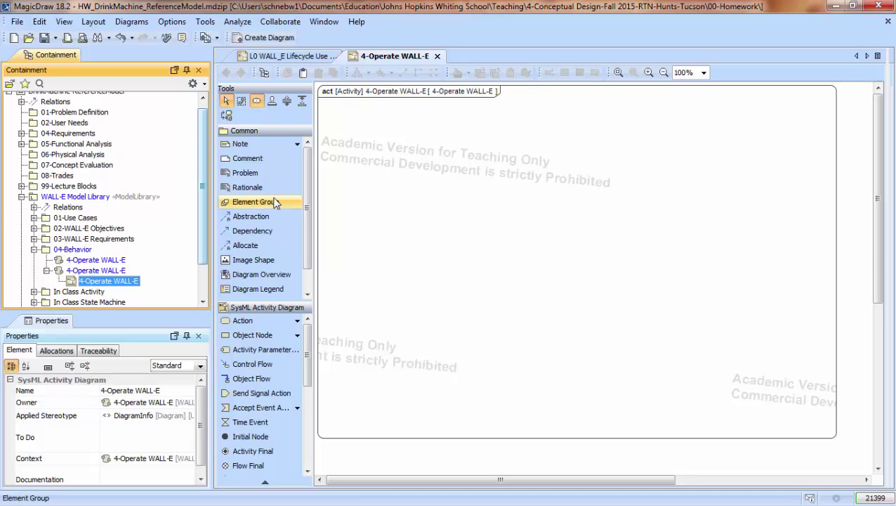
Add a note near the top of the diagram reading "This diagram shows WALL-E's activities for the Operate Stage"
click(236, 143)
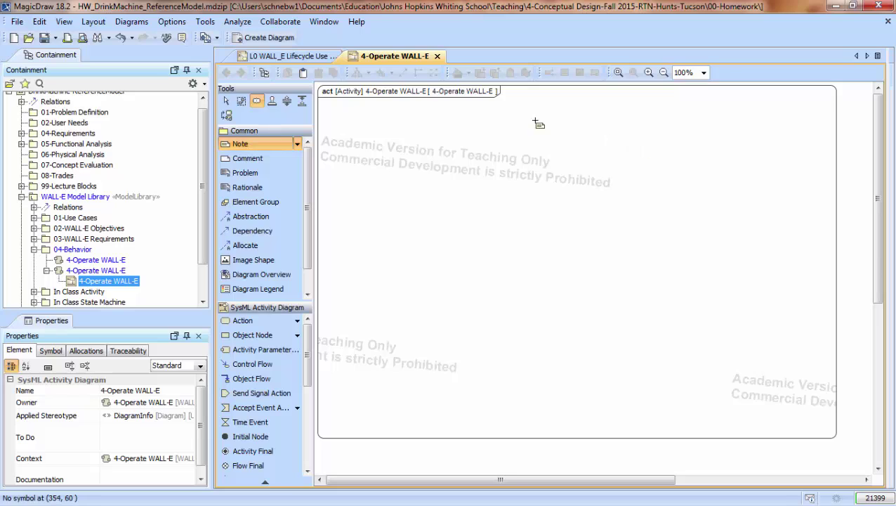
click(516, 105)
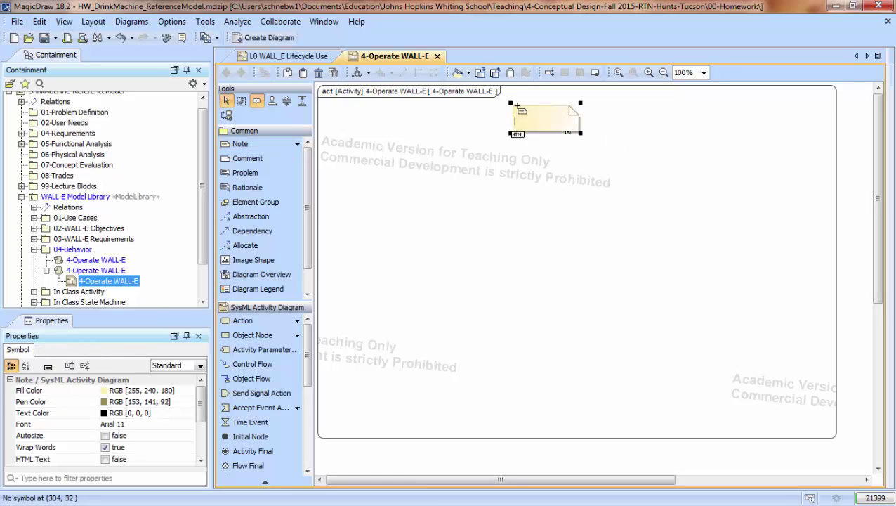
click(695, 157)
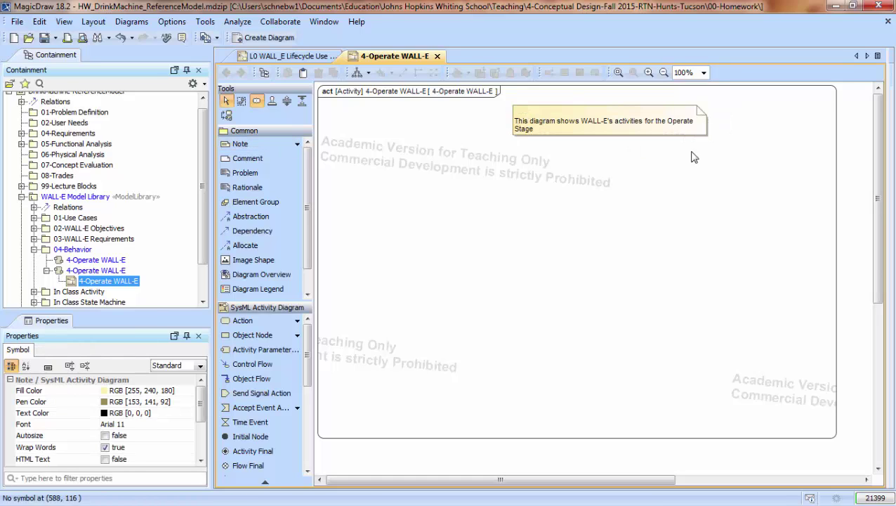
Anchor the note to the diagram frame and move it up beside the diagram's header
click(688, 132)
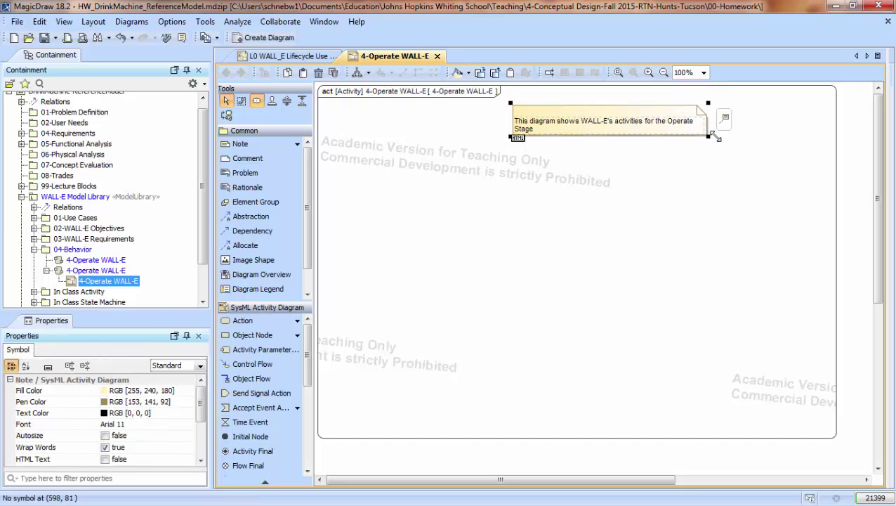
click(724, 117)
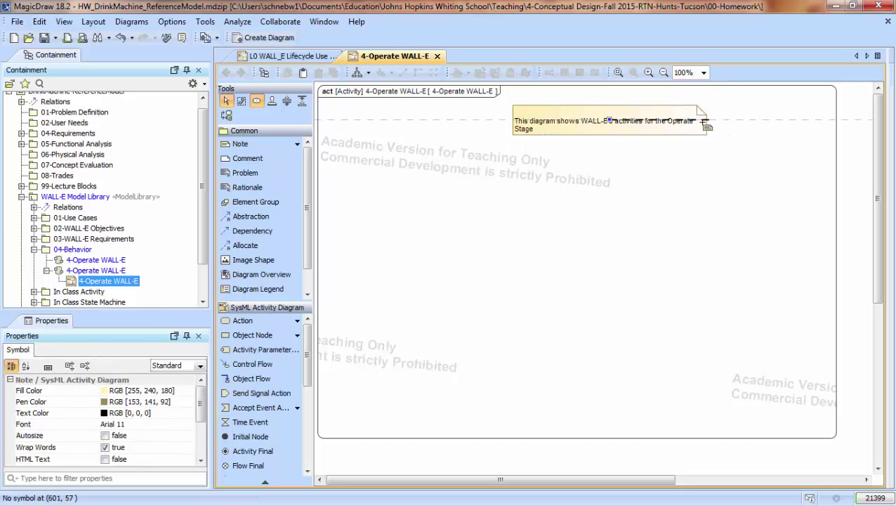
click(551, 84)
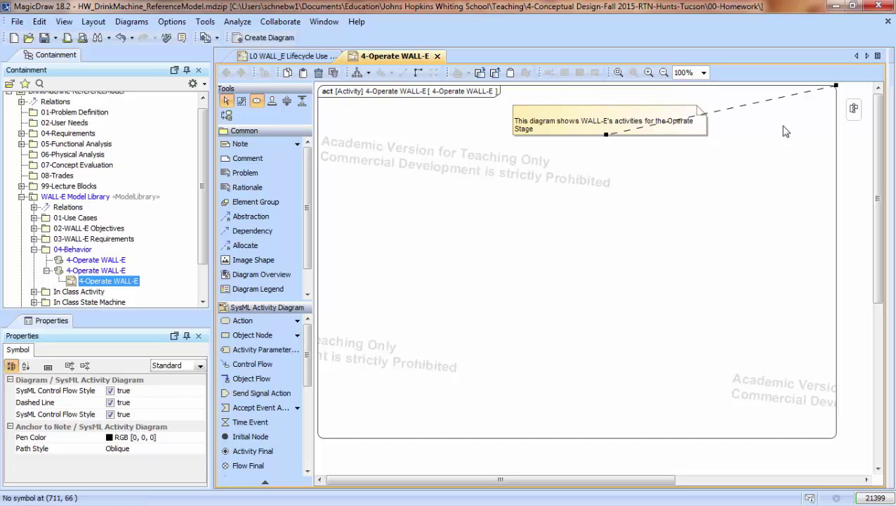
click(642, 103)
drag(642, 103, 641, 104)
click(639, 129)
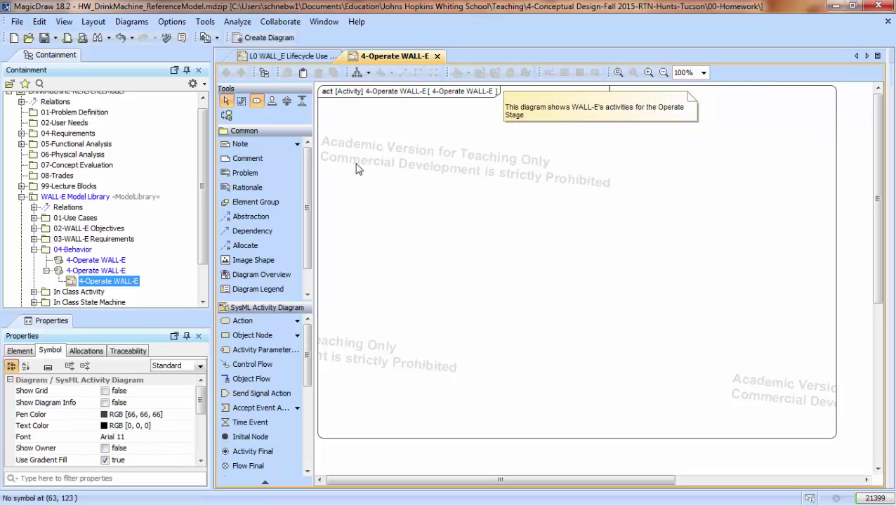
Add a comment beside the note titled "Combat SysML - Activity Diagrams", listing five steps from "Brainstorm activities" to "Add non-obvious control flow"
click(247, 158)
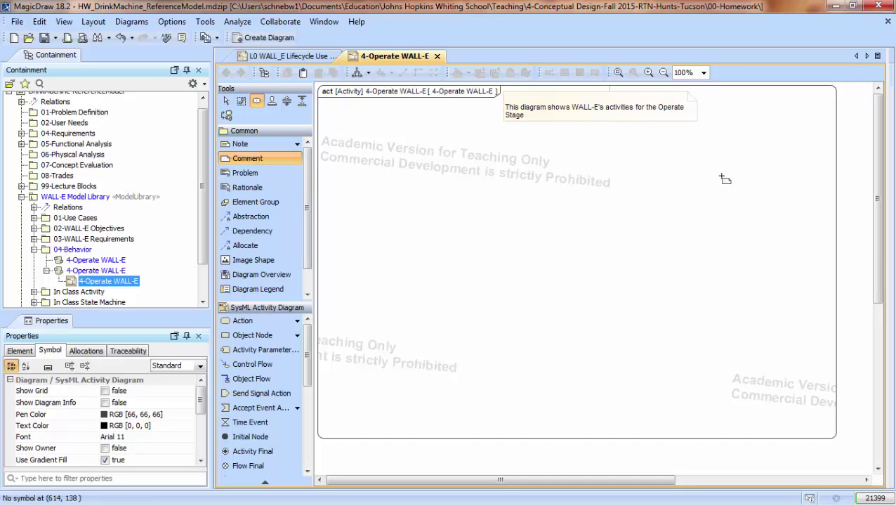
click(706, 92)
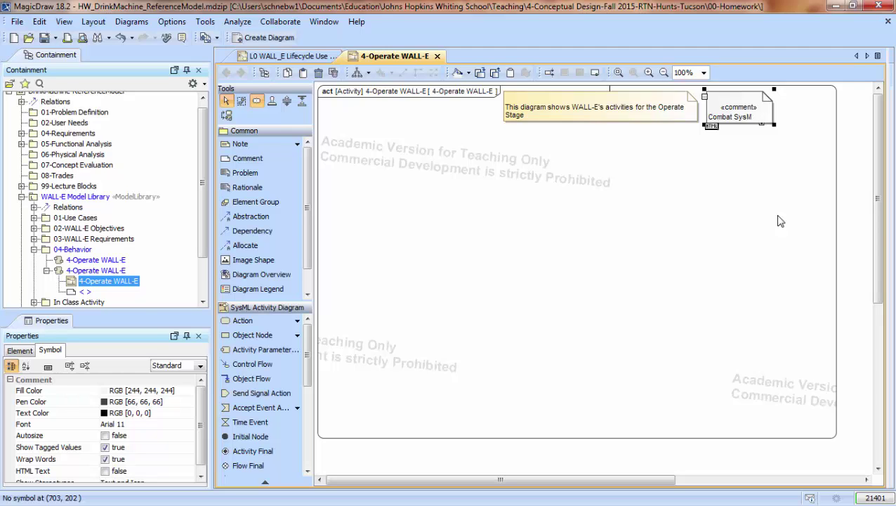
click(778, 221)
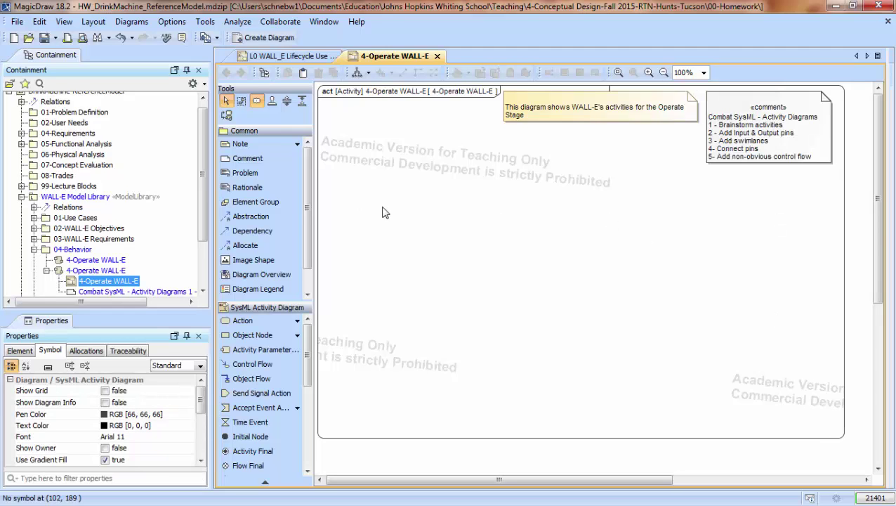
Create an activity named "41-Prepare at base site" under the 4-Operate WALL-E activity
click(60, 238)
right_click(60, 237)
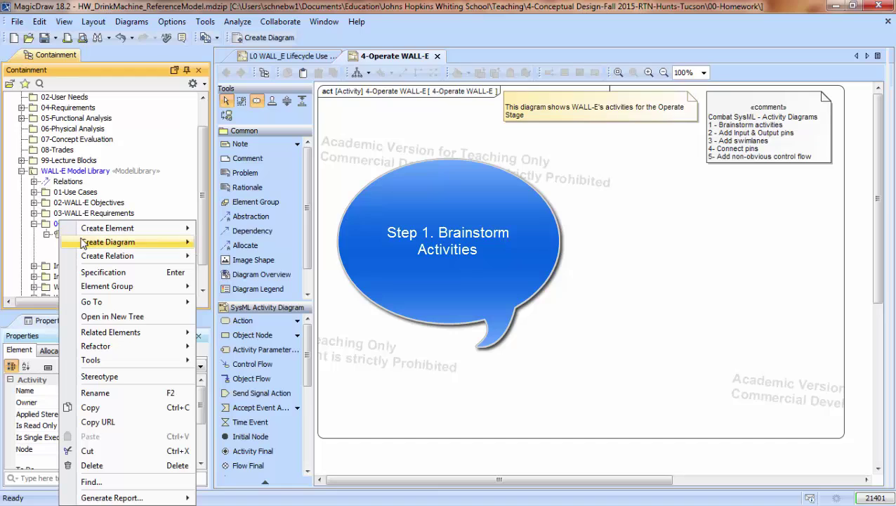
mouse_move(85, 232)
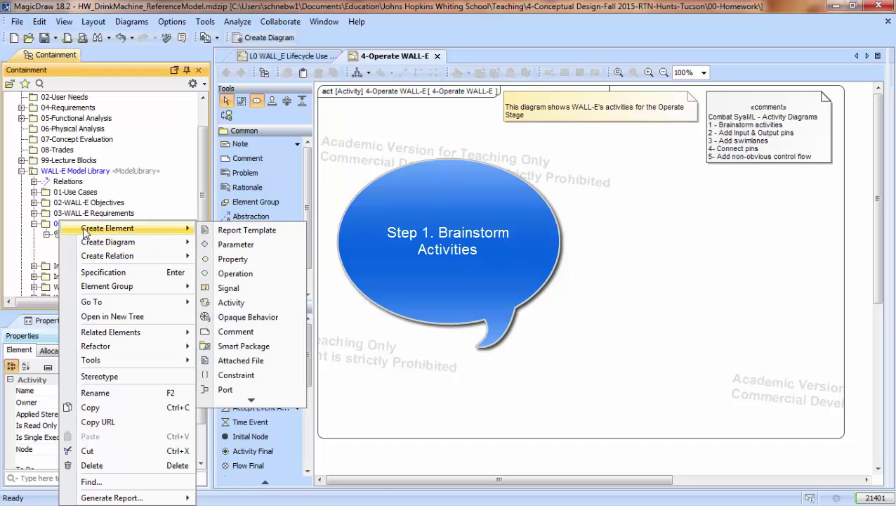
click(245, 303)
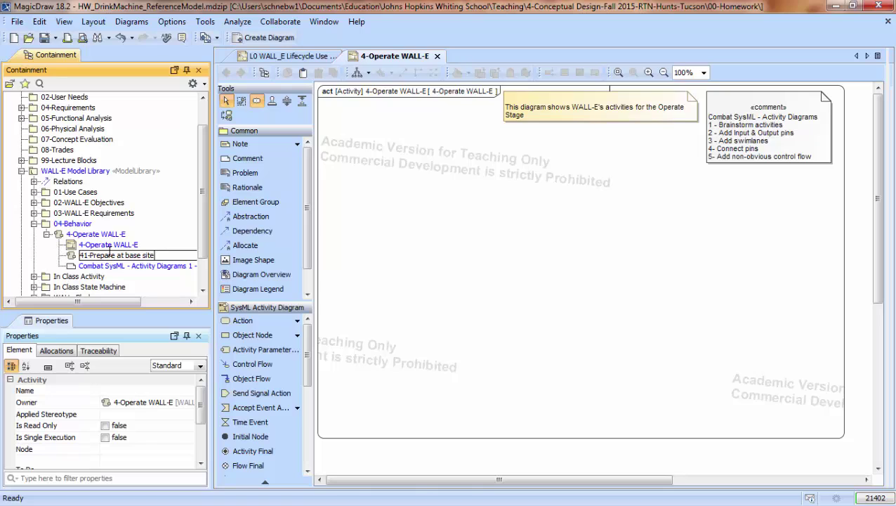
key(Return)
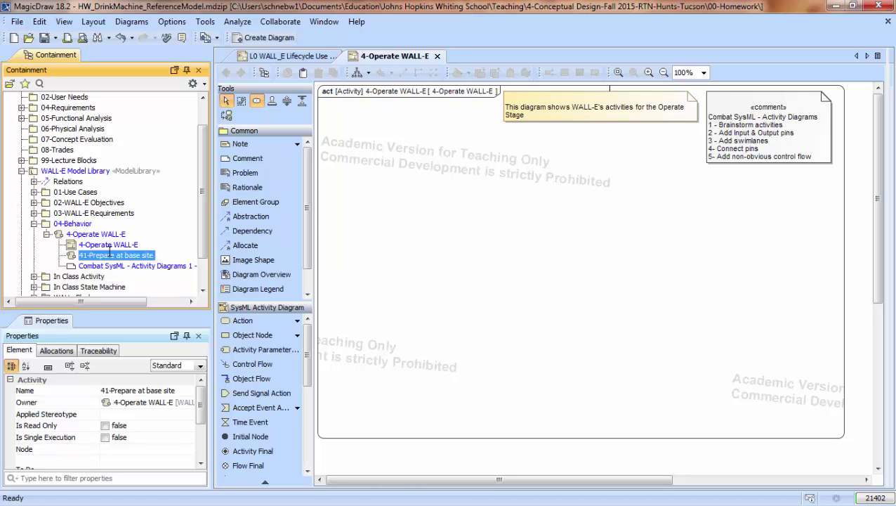
Add another activity, "42-Transit", under the 4-Operate WALL-E activity
right_click(58, 236)
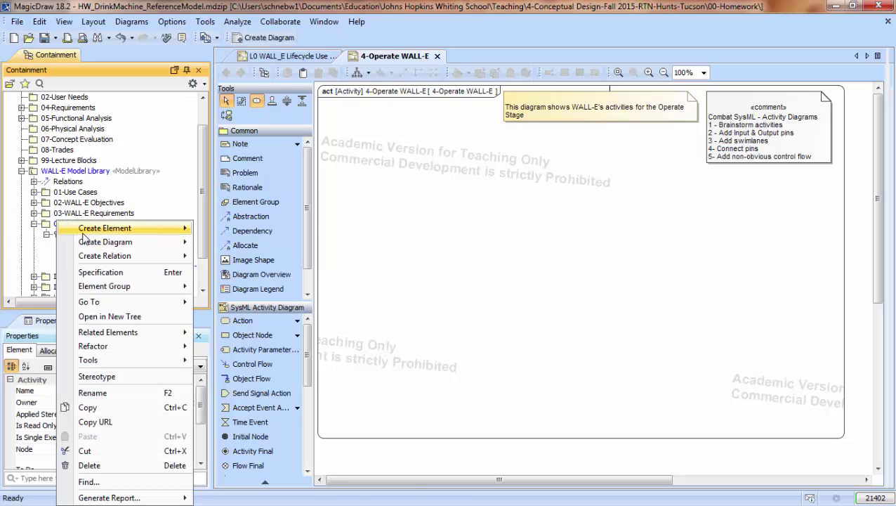
mouse_move(140, 242)
mouse_move(169, 228)
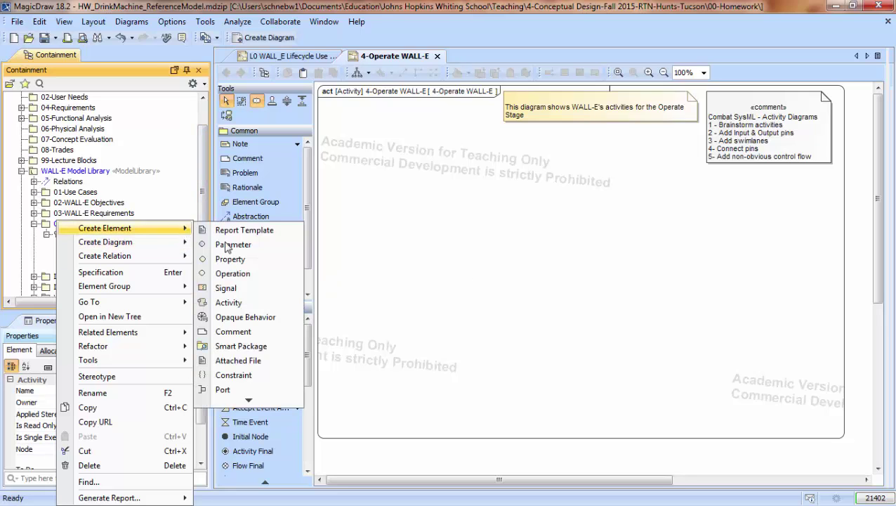
click(228, 302)
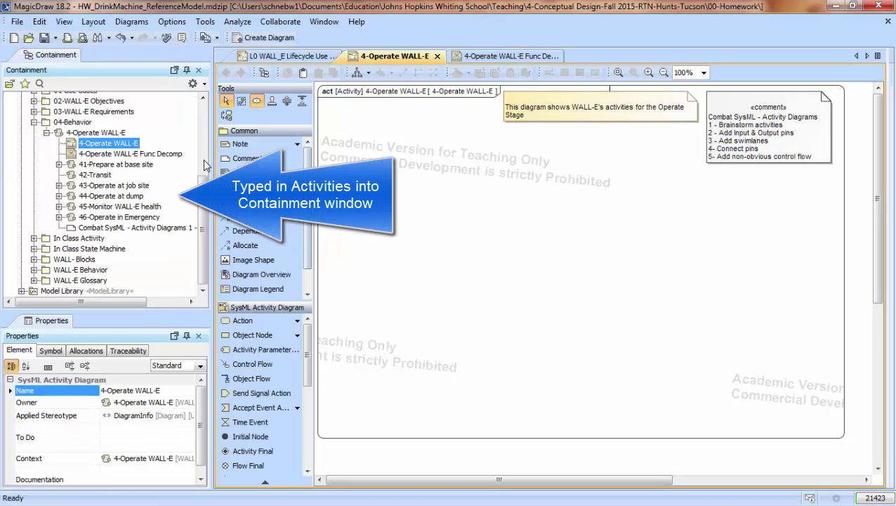
Place an initial node just below the diagram header and an activity final node near the frame's lower edge
click(252, 436)
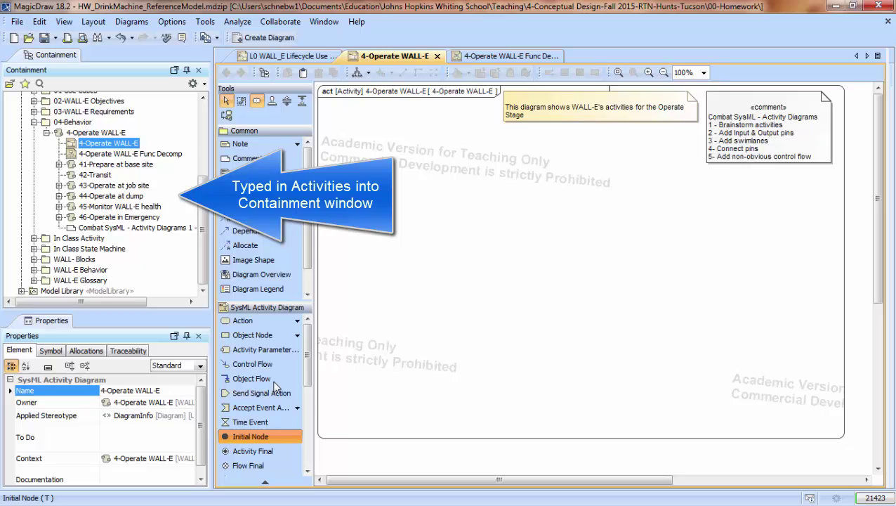
click(335, 105)
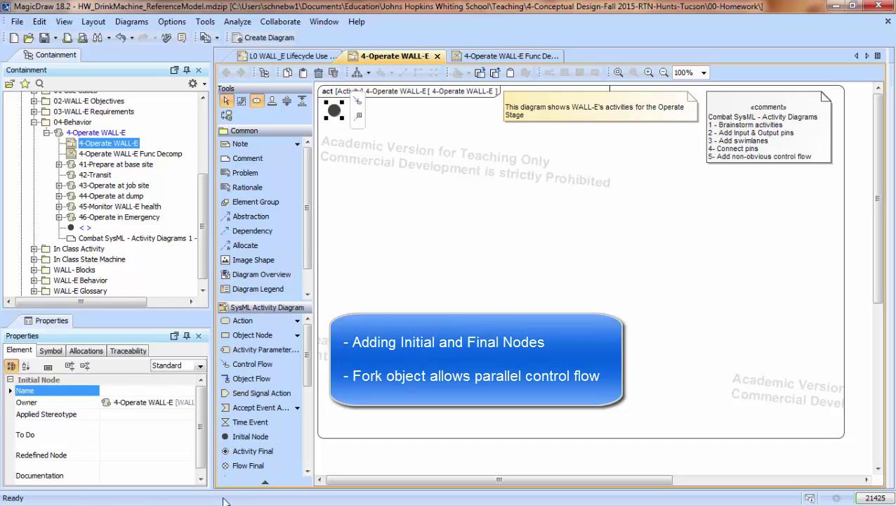
click(225, 451)
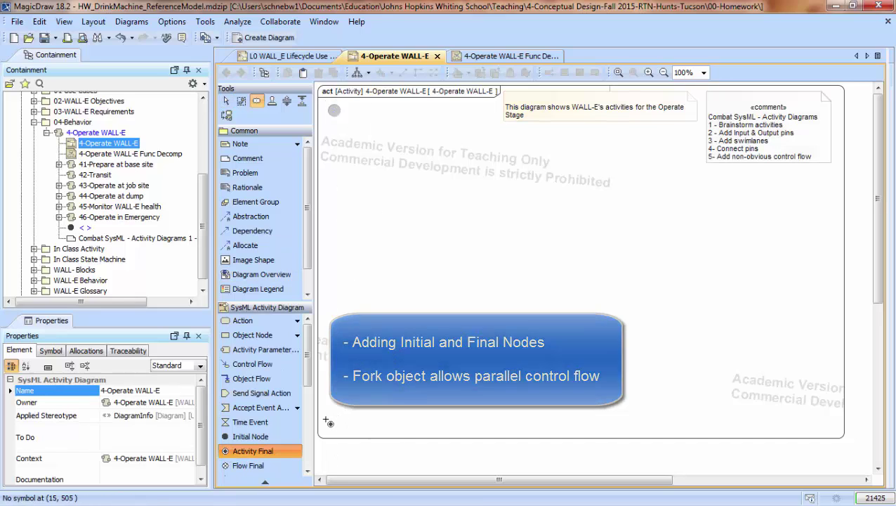
click(330, 423)
click(477, 394)
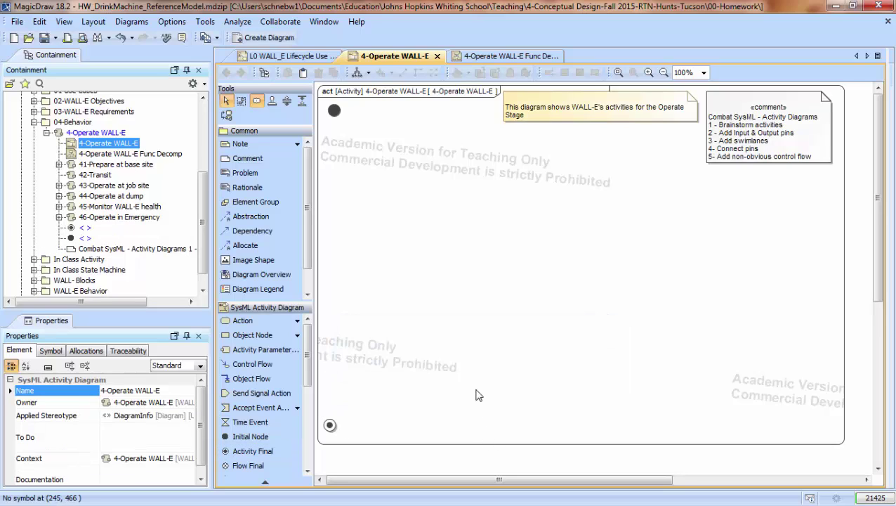
Draw a wide horizontal fork below the initial node, extending across to the comment
drag(307, 351, 307, 380)
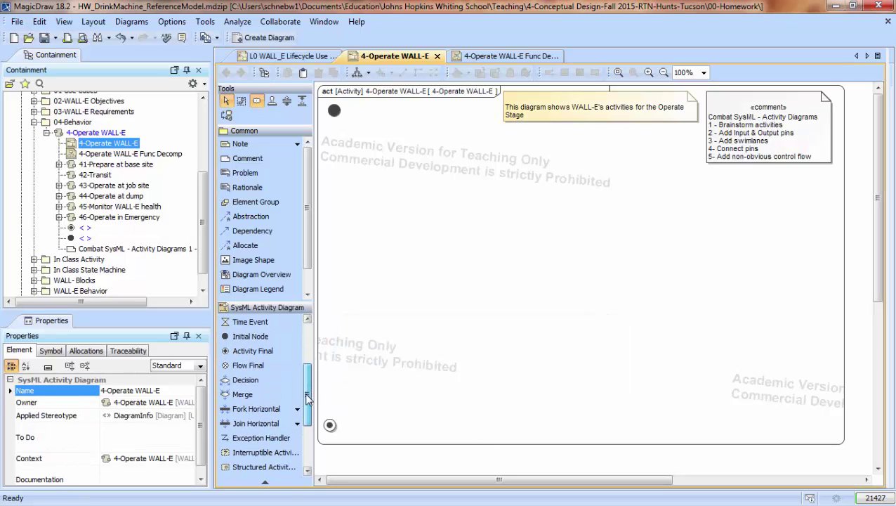
click(259, 410)
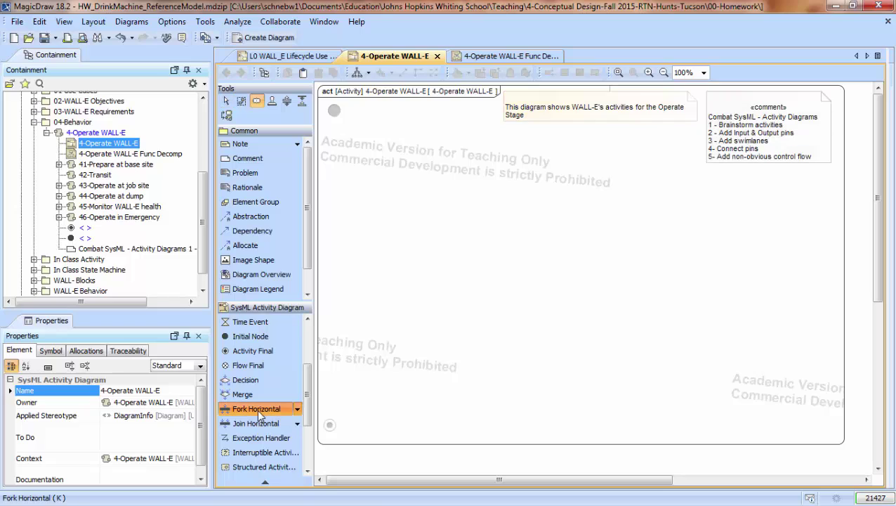
drag(328, 139, 704, 148)
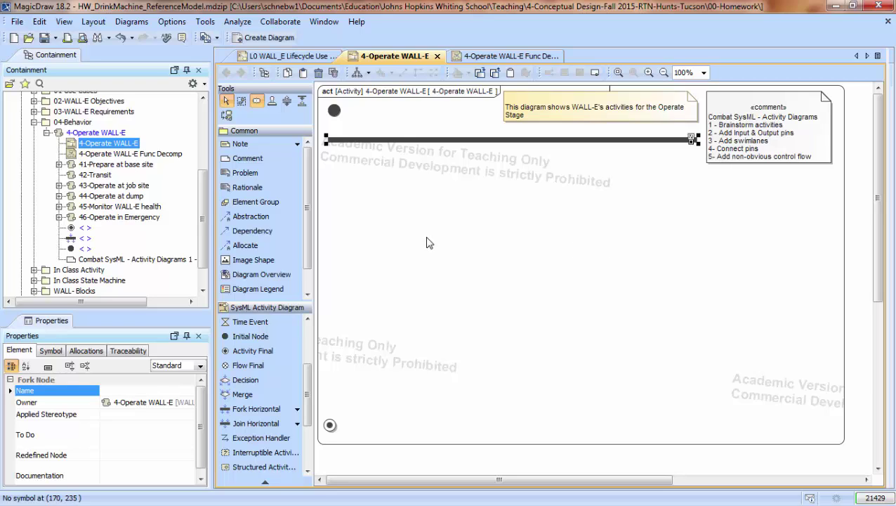
click(353, 121)
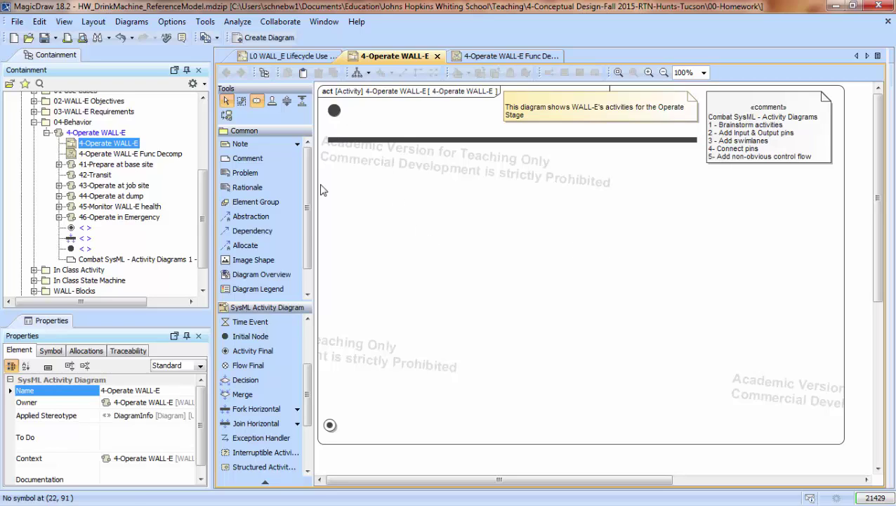
Connect the initial node to the fork with a control flow and shift the node so the flow runs straight down
click(334, 111)
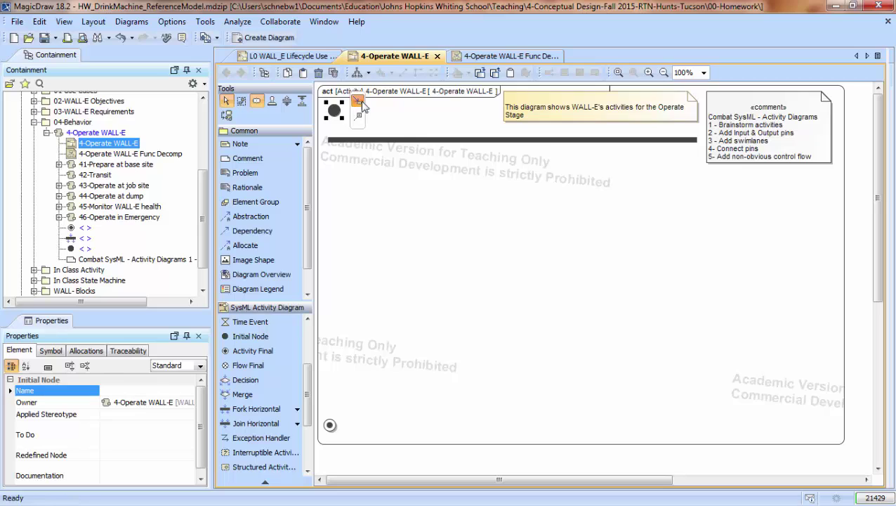
click(345, 120)
click(341, 139)
click(358, 187)
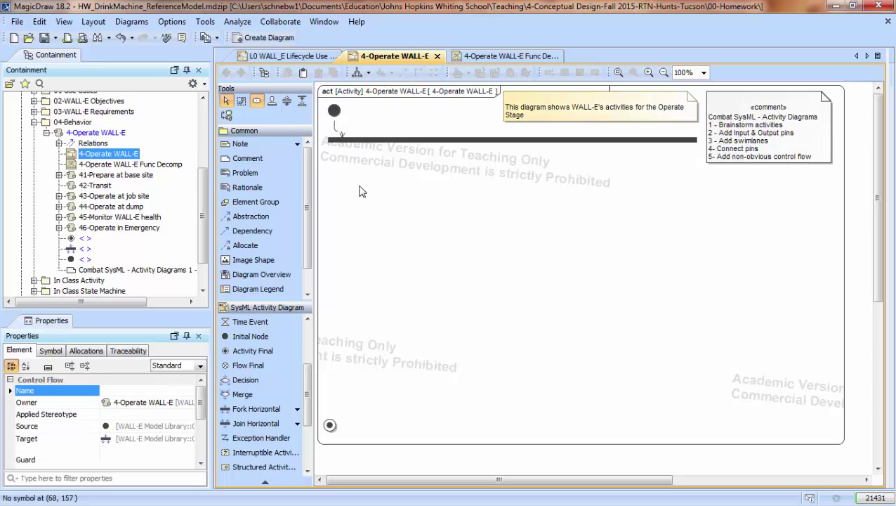
drag(337, 112, 344, 118)
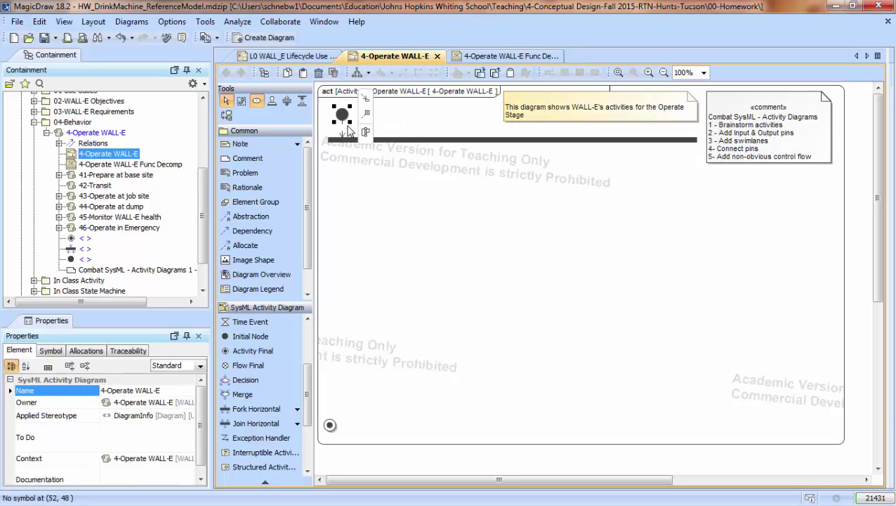
click(366, 194)
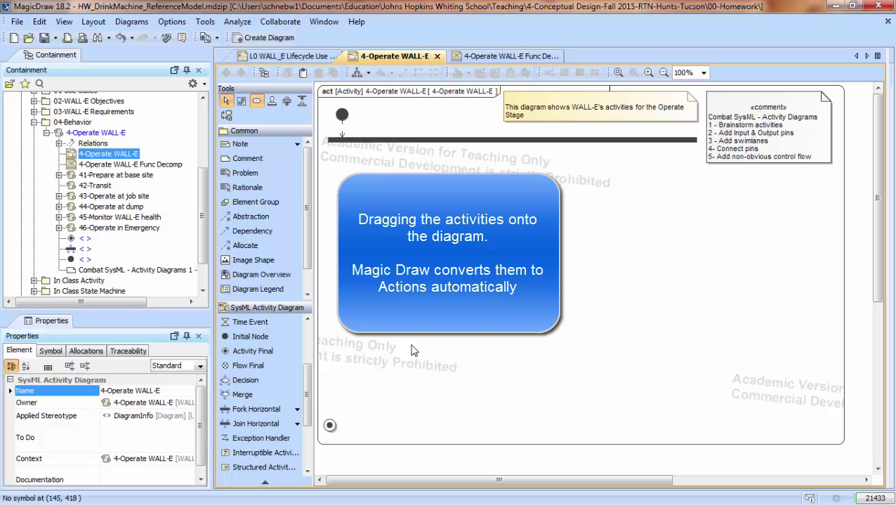
Place the 41-Prepare at base site, 42-Transit and 43-Operate at job site activities on the diagram as actions in a column below the fork
click(73, 176)
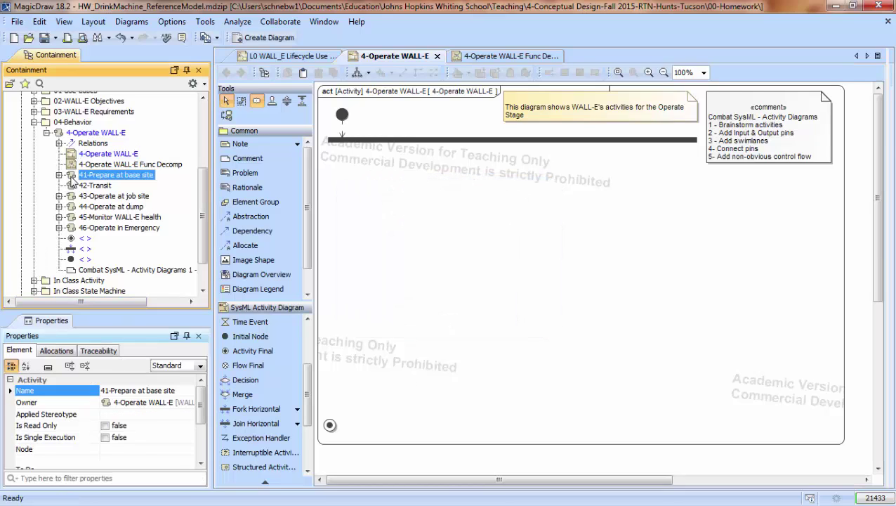
drag(73, 176, 402, 201)
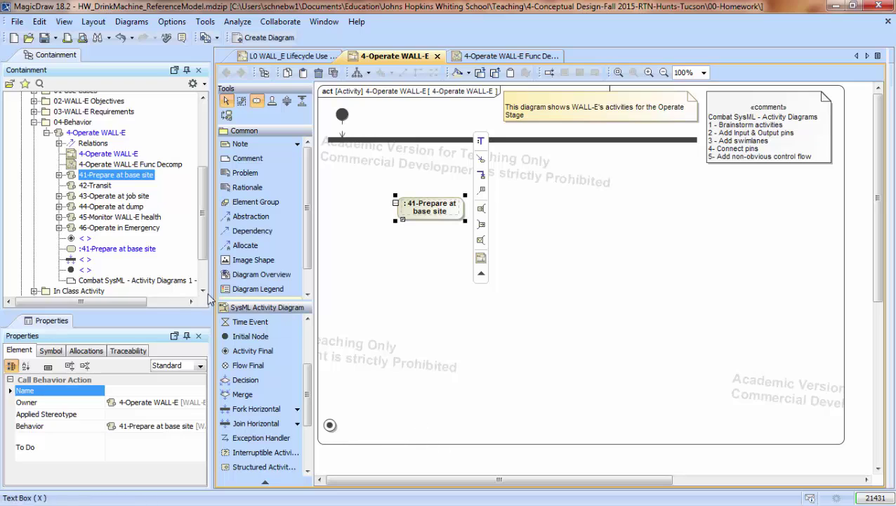
drag(70, 188, 401, 257)
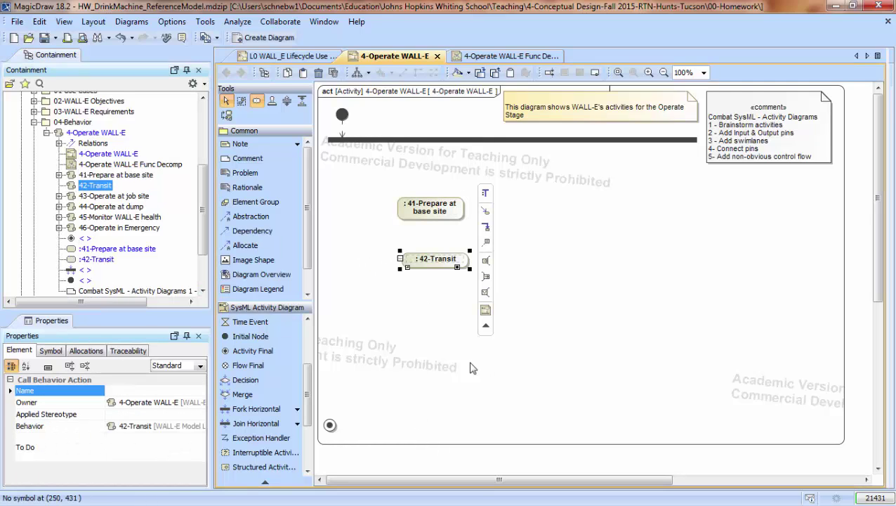
click(71, 196)
click(420, 329)
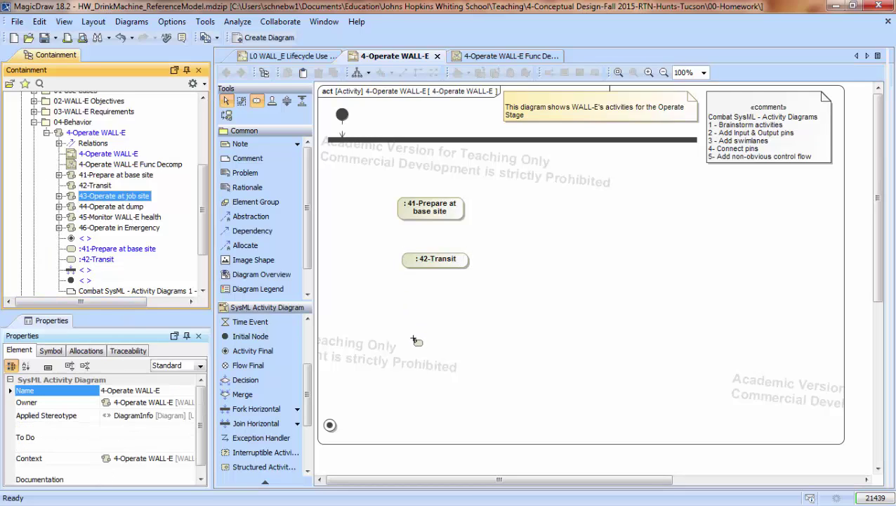
drag(413, 340, 414, 340)
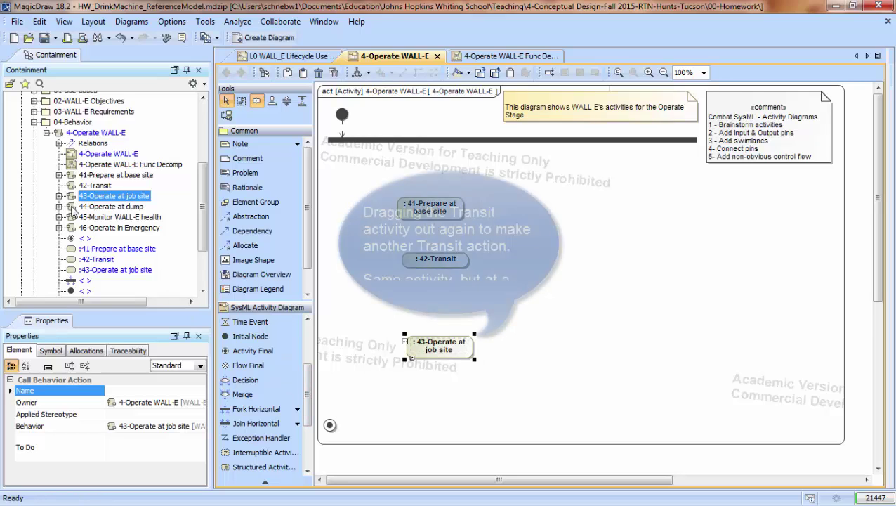
Place a second 42-Transit action and a 44-Operate at dump action in a row to the right of 43-Operate at job site
click(75, 186)
drag(569, 354, 532, 347)
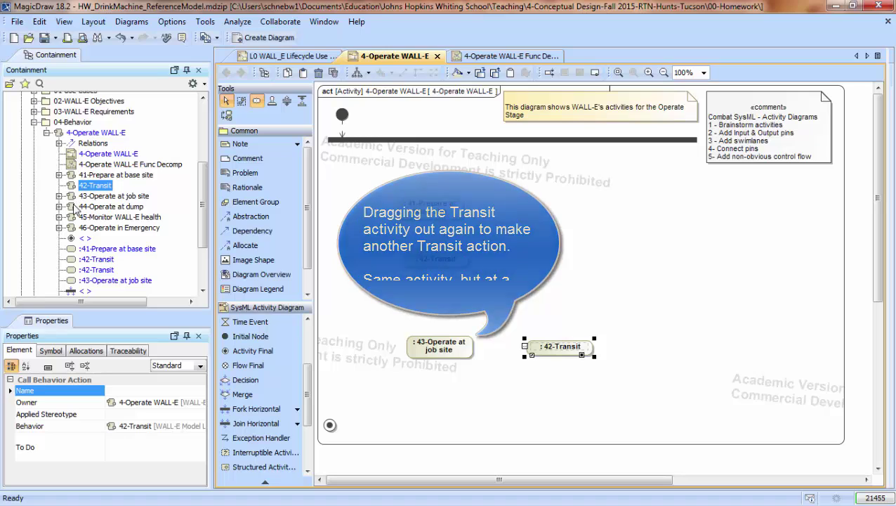
drag(76, 205, 645, 344)
Place 45-Monitor WALL-E health as an action below the fork's right end and stretch it to about three times its height
mouse_move(70, 219)
mouse_down()
mouse_move(280, 232)
mouse_move(657, 184)
mouse_up()
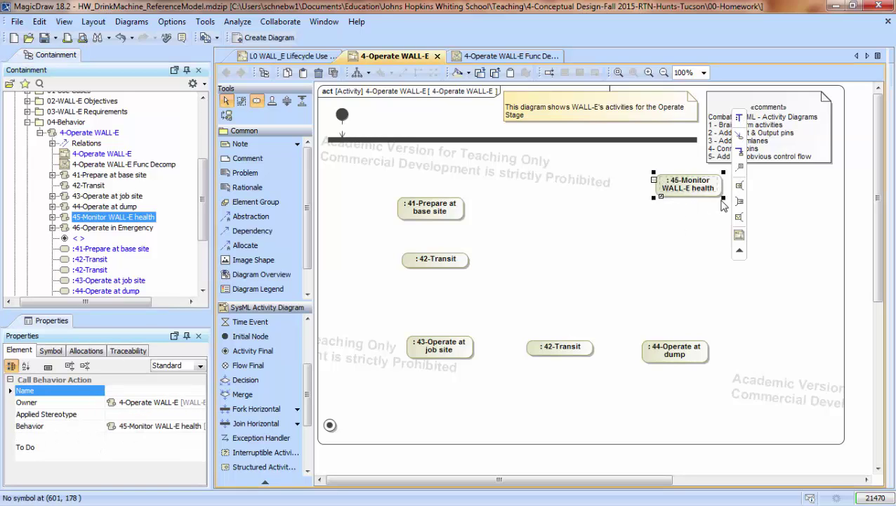
drag(727, 201, 726, 249)
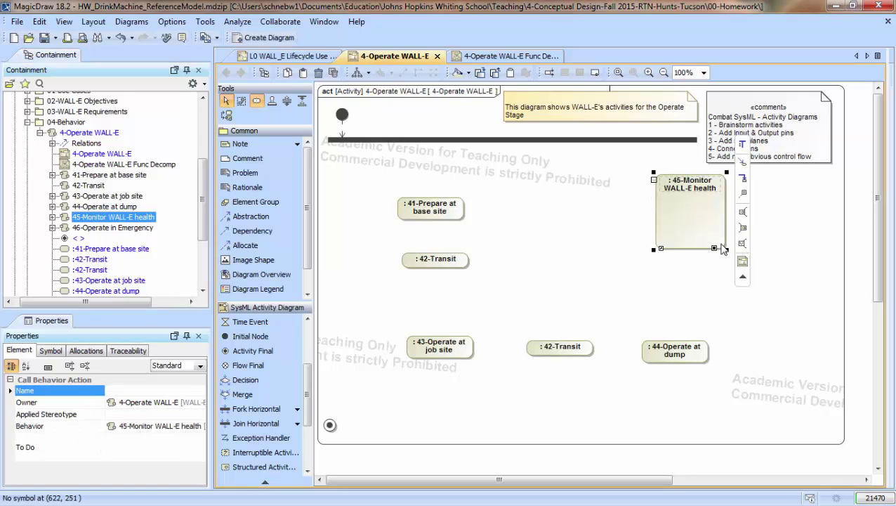
drag(676, 221, 676, 222)
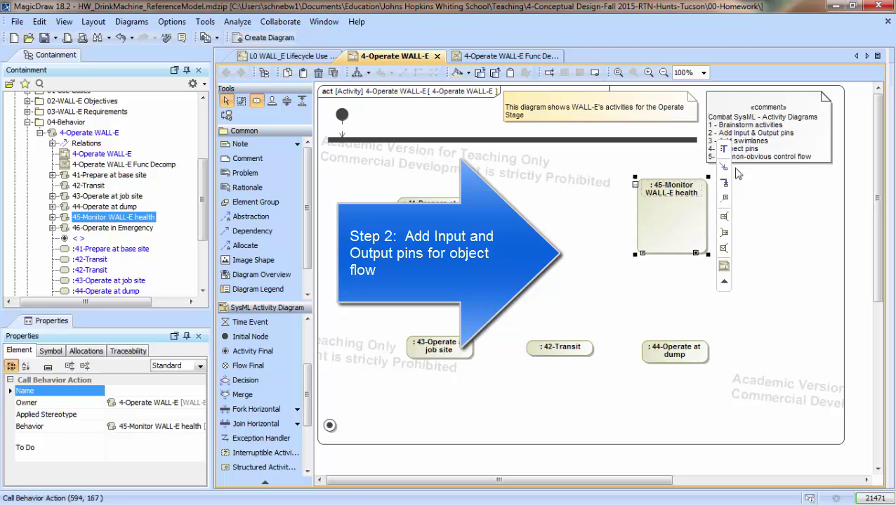
Add an output pin to the 45-Monitor WALL-E health action, clear its name and set its type to Recharge Needed
click(724, 232)
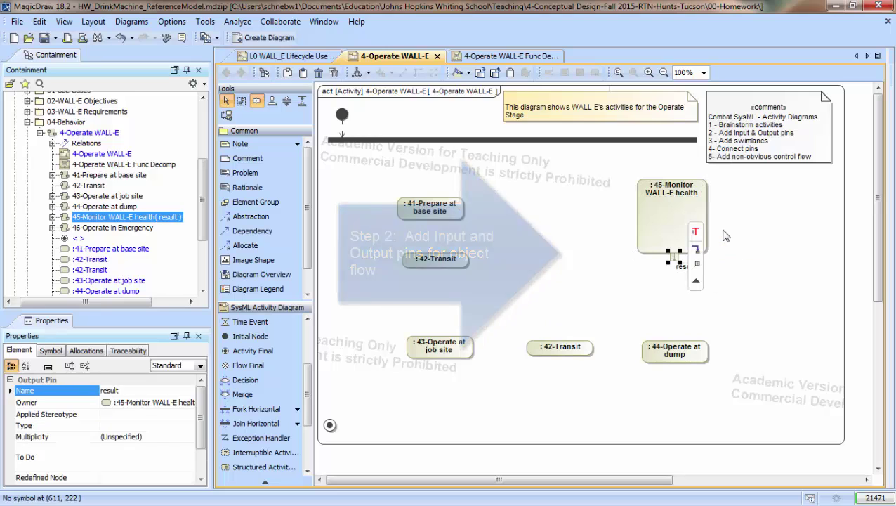
double_click(676, 261)
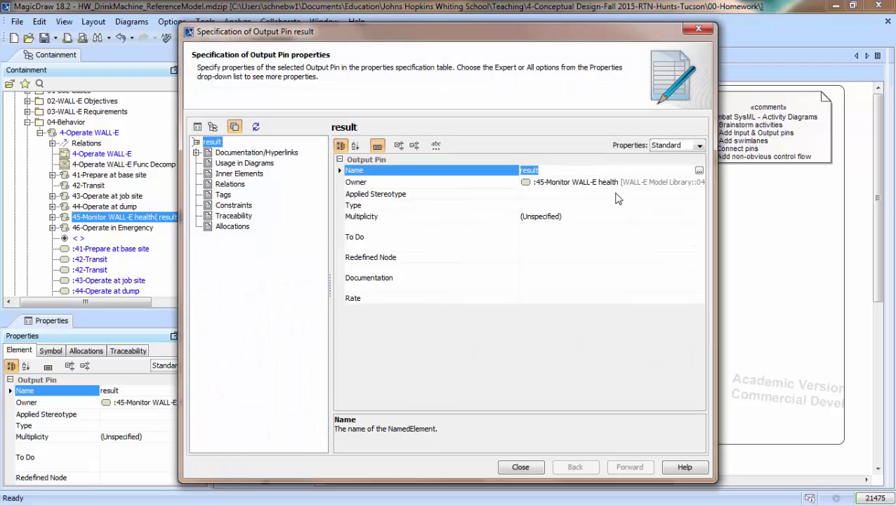
key(BackSpace)
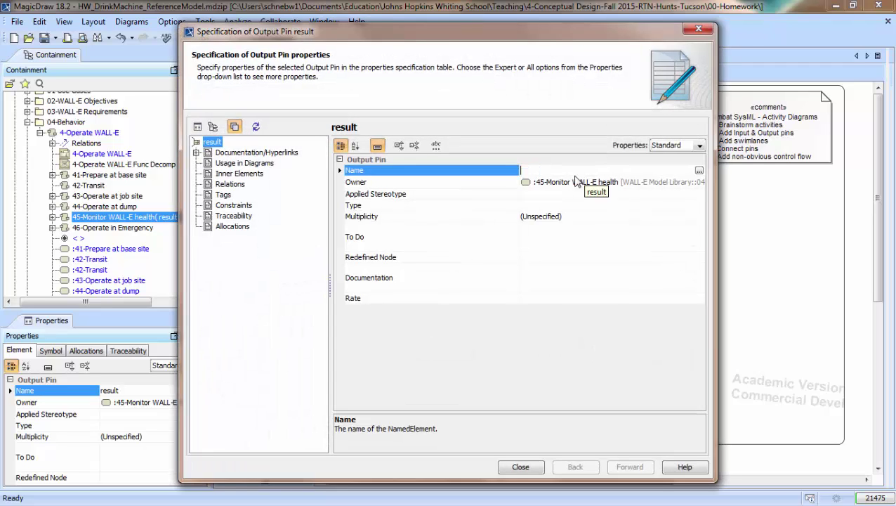
click(561, 206)
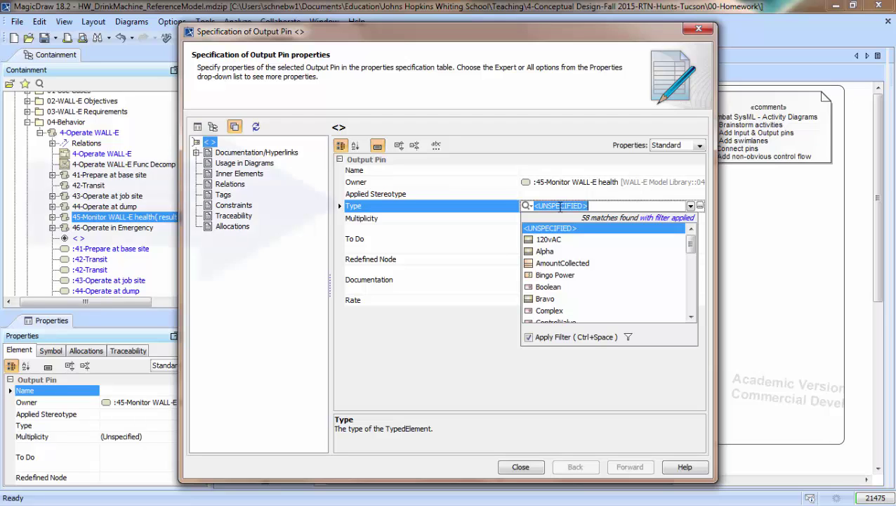
text(Re)
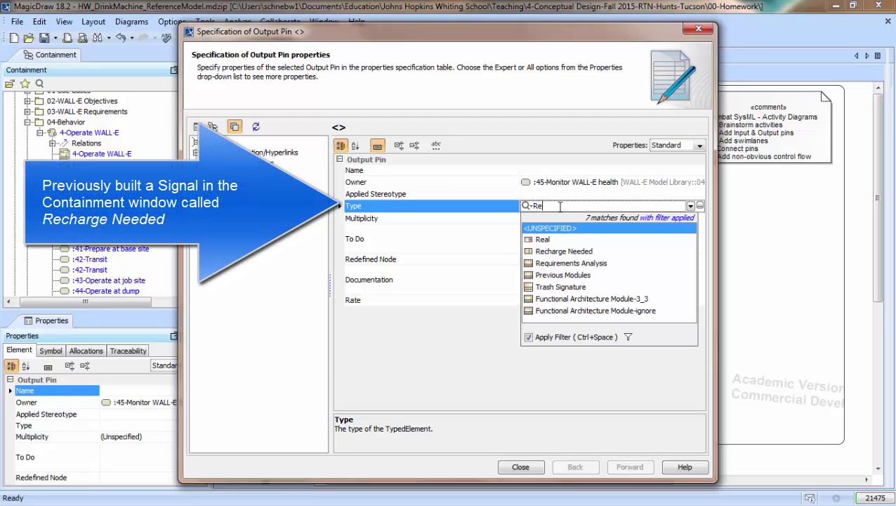
click(560, 252)
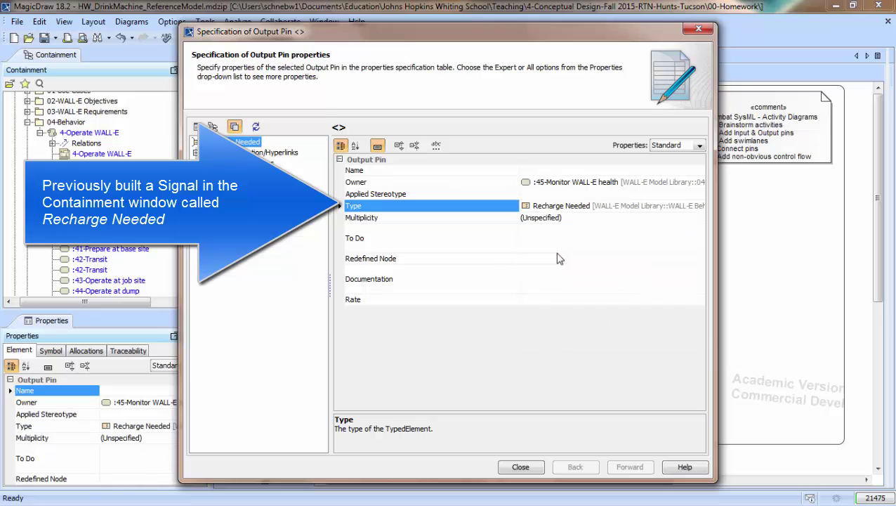
click(528, 467)
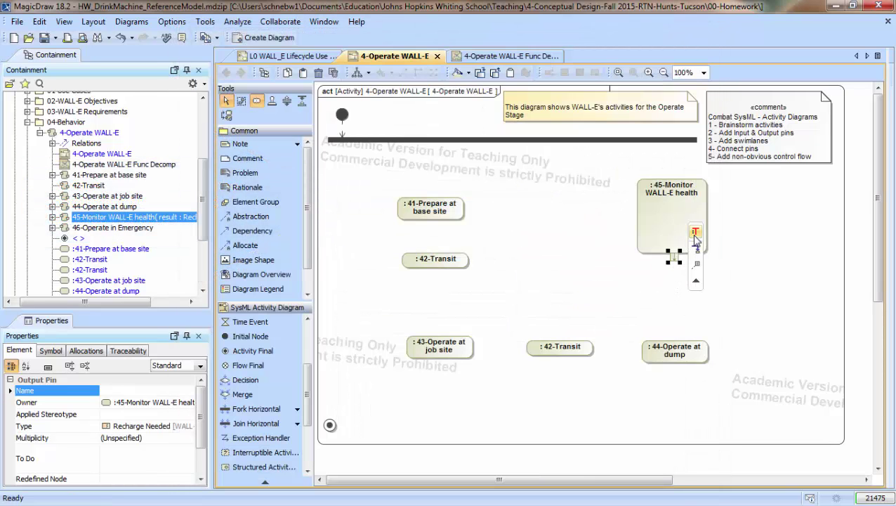
Show the type of the new output pin on the 45-Monitor WALL-E health action
drag(674, 256, 674, 258)
right_click(674, 258)
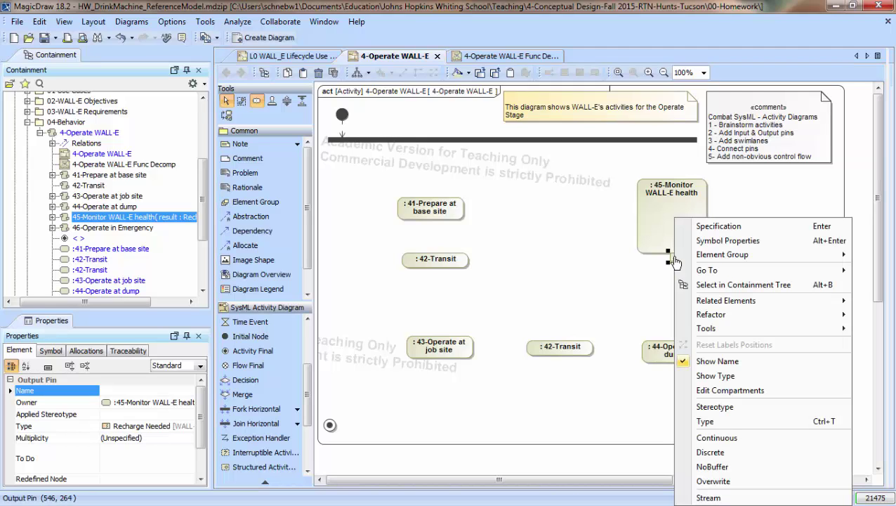
click(730, 376)
click(675, 261)
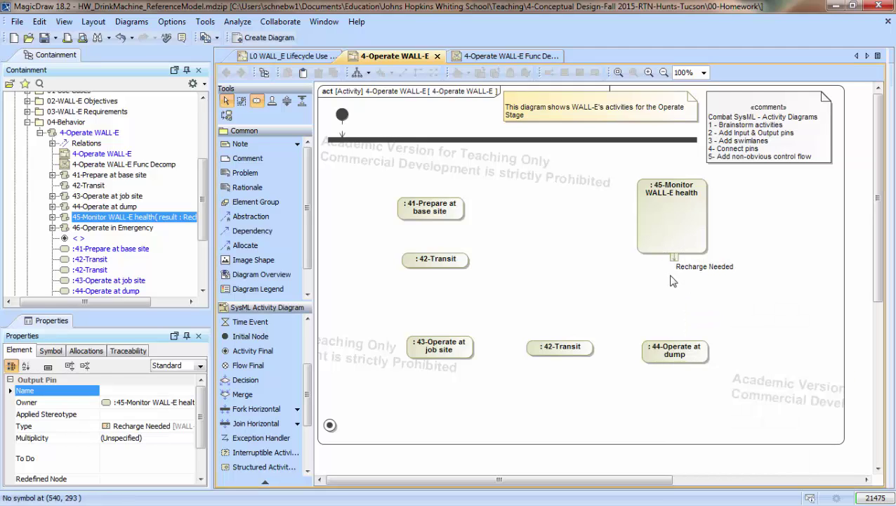
Move the Recharge Needed pin to the right edge of 45-Monitor WALL-E health and shift the action slightly left
drag(704, 232, 711, 206)
drag(681, 244, 664, 243)
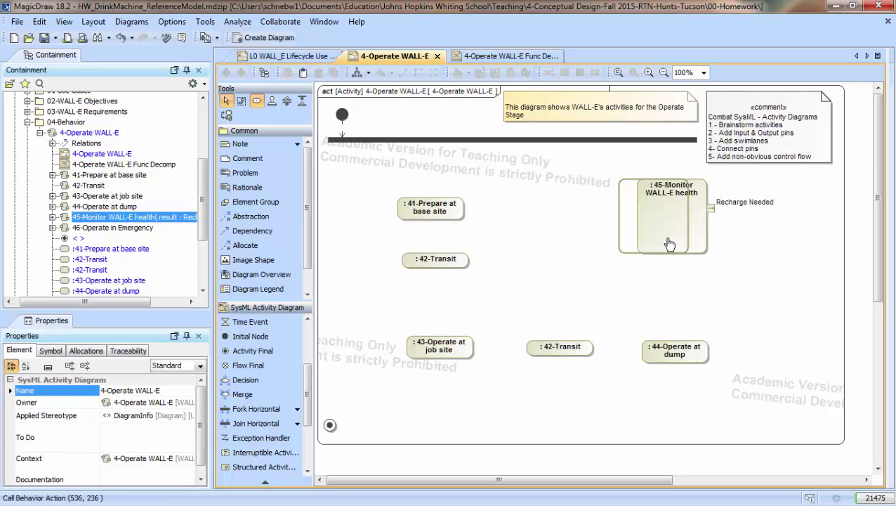
click(771, 273)
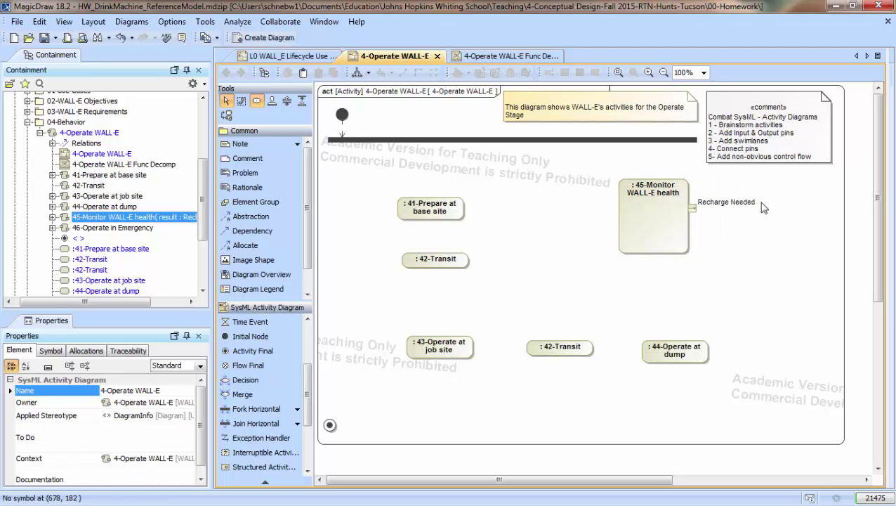
Add a second output pin on the right edge of 45-Monitor WALL-E health, below Recharge Needed, with the type Maintenance Needed
click(660, 246)
click(707, 234)
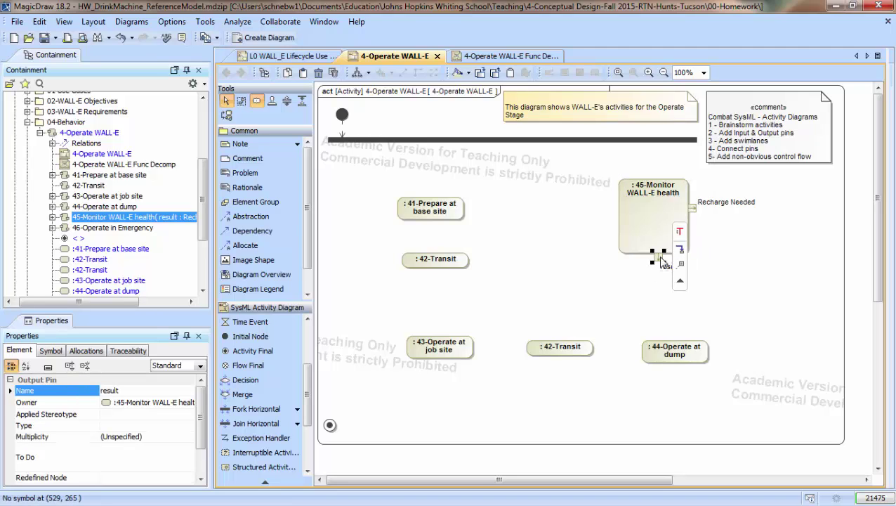
drag(660, 262, 691, 240)
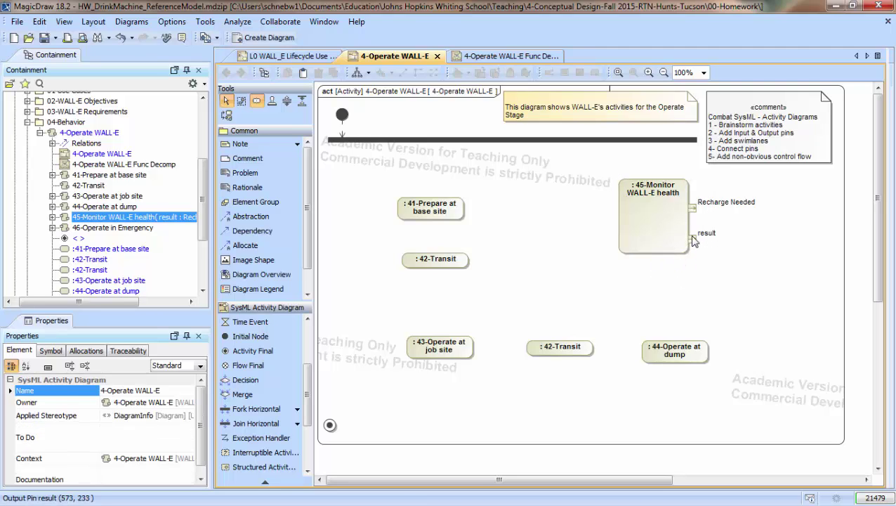
click(691, 240)
text(: )
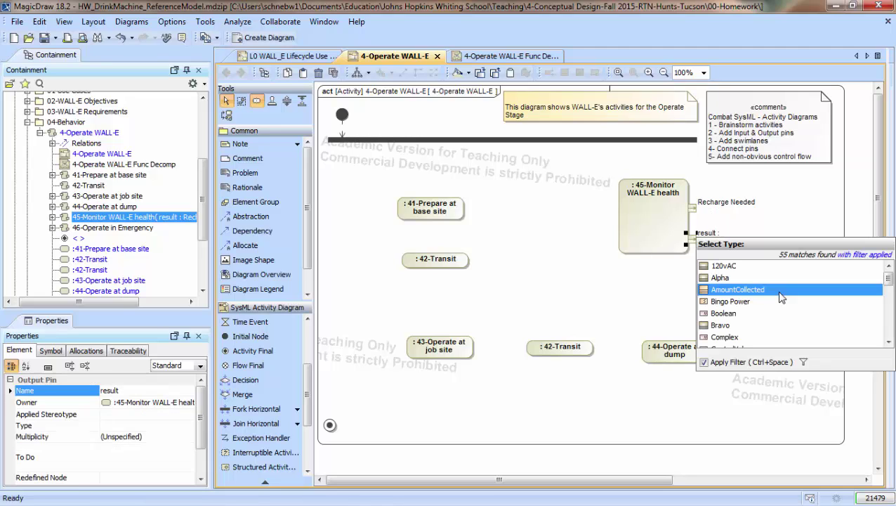
text(Ma)
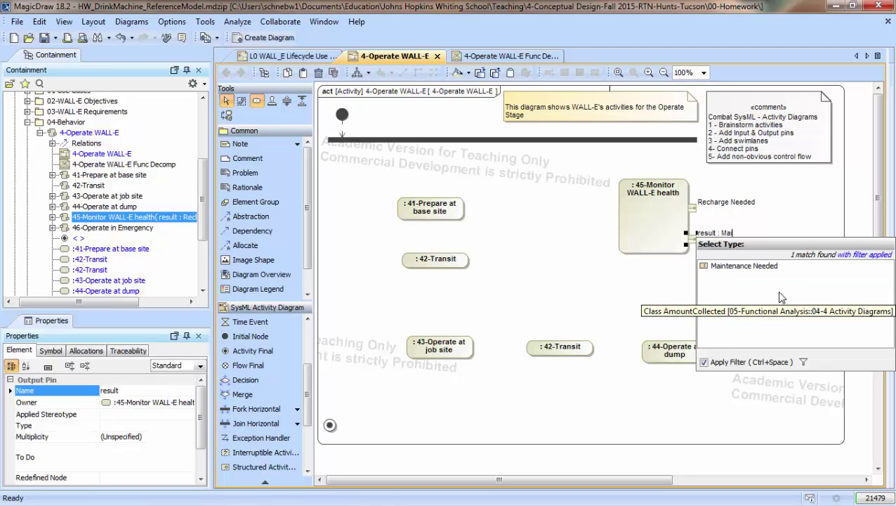
click(743, 269)
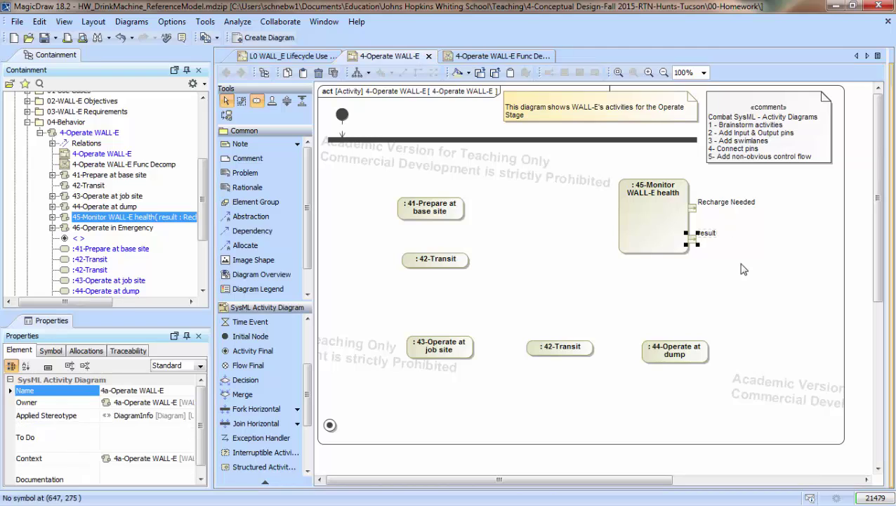
Show the second output pin's type on the diagram and hide its name
right_click(692, 243)
click(723, 377)
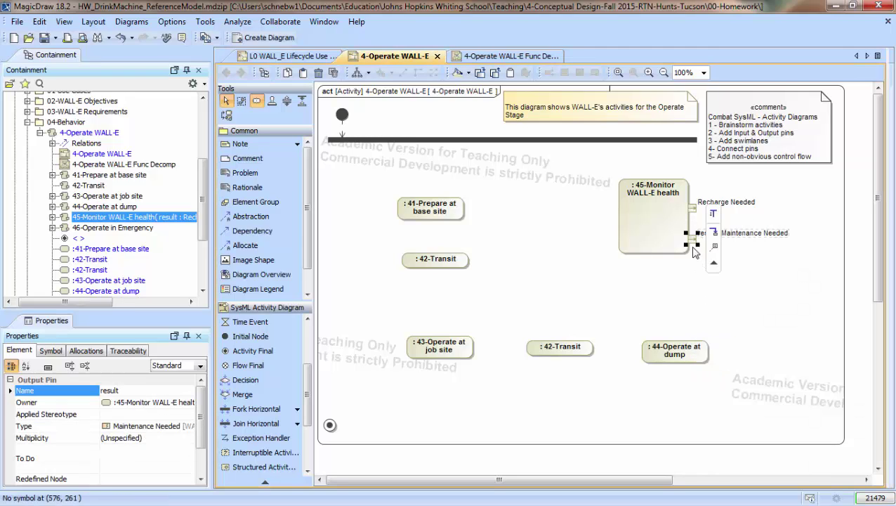
right_click(692, 239)
click(723, 361)
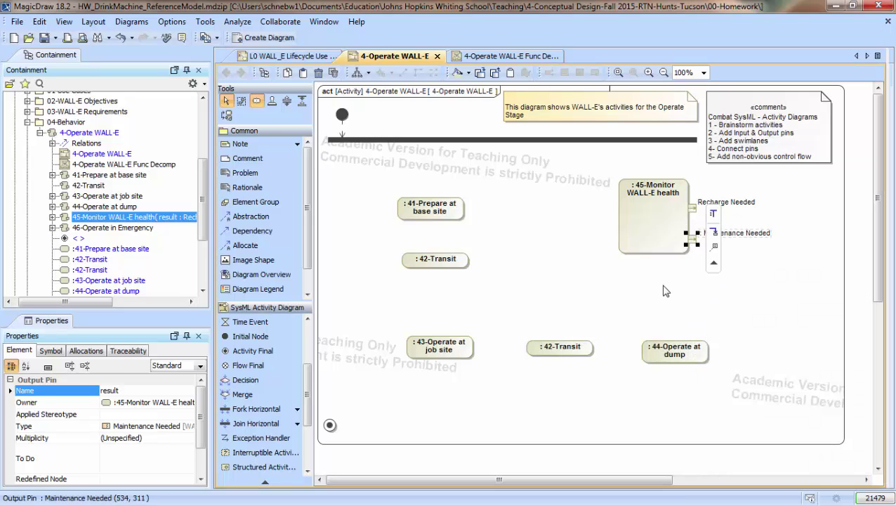
click(704, 282)
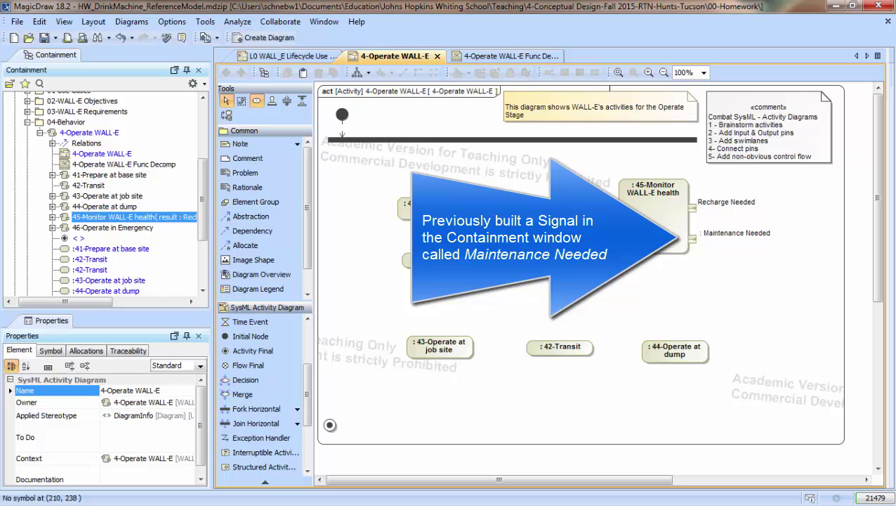
Shift the 41, 42 and 43 actions up and left, and close up the lower row with the second 42-Transit and 44-Operate at dump
drag(384, 188, 602, 379)
drag(432, 202, 366, 182)
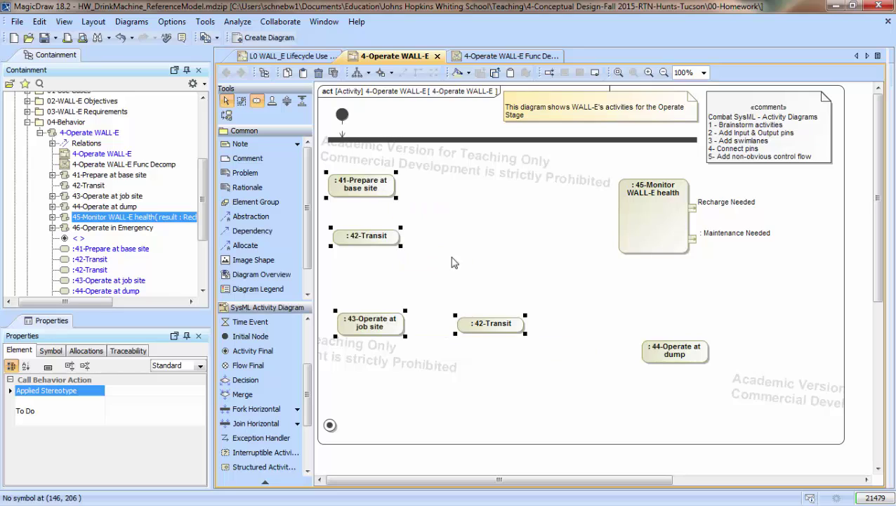
click(587, 386)
drag(670, 351, 562, 319)
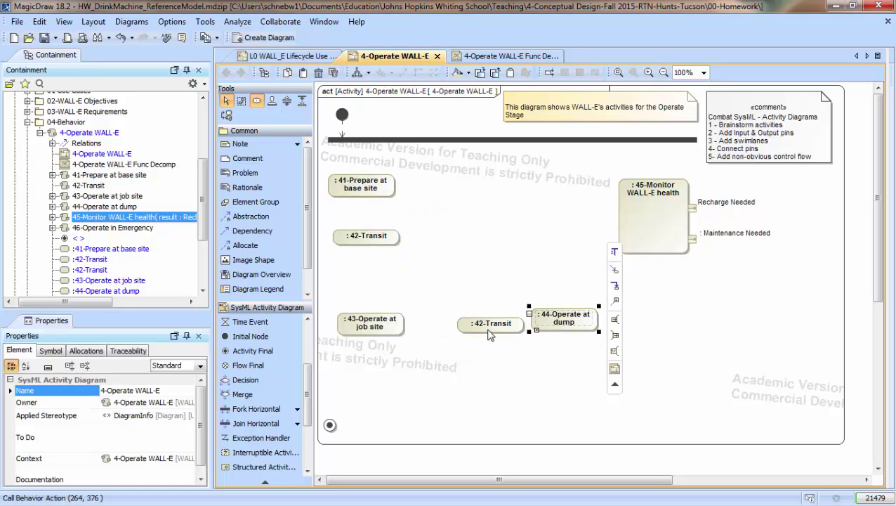
drag(488, 330, 473, 330)
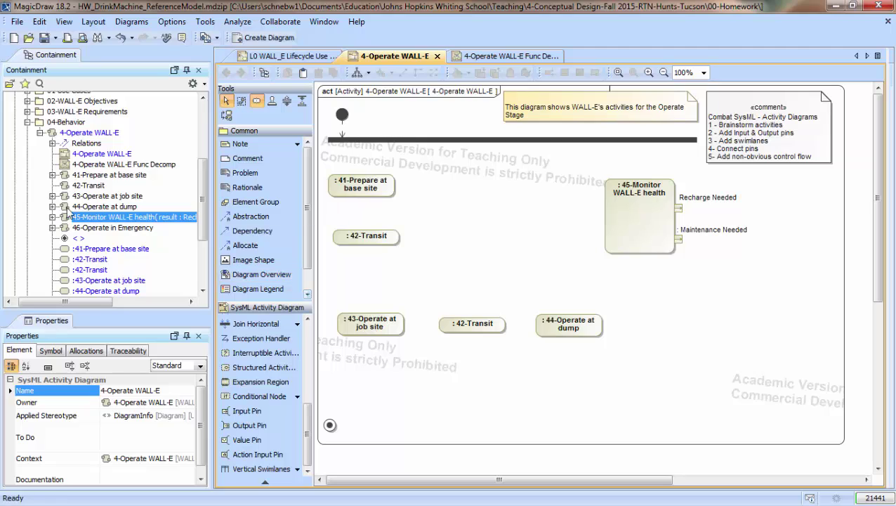
Create a nested activity named "422-Transit to Recharge" under the 42-Transit activity
click(67, 185)
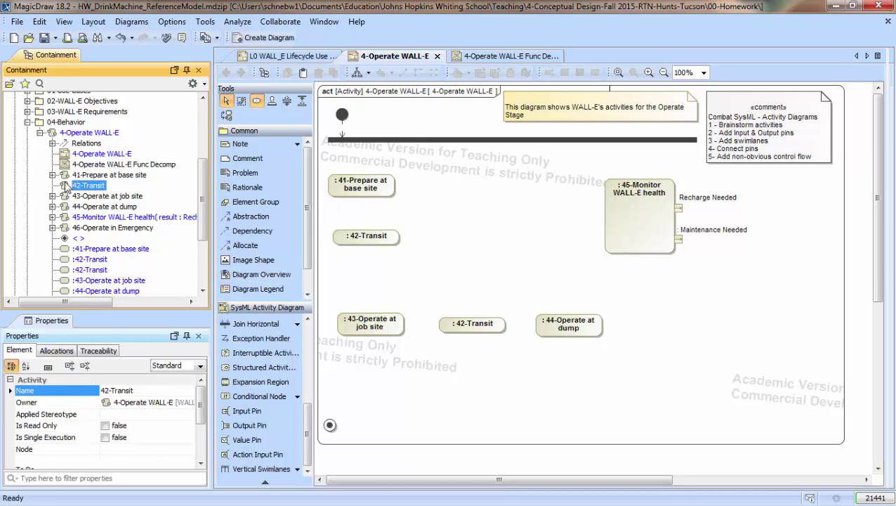
right_click(66, 185)
mouse_move(105, 191)
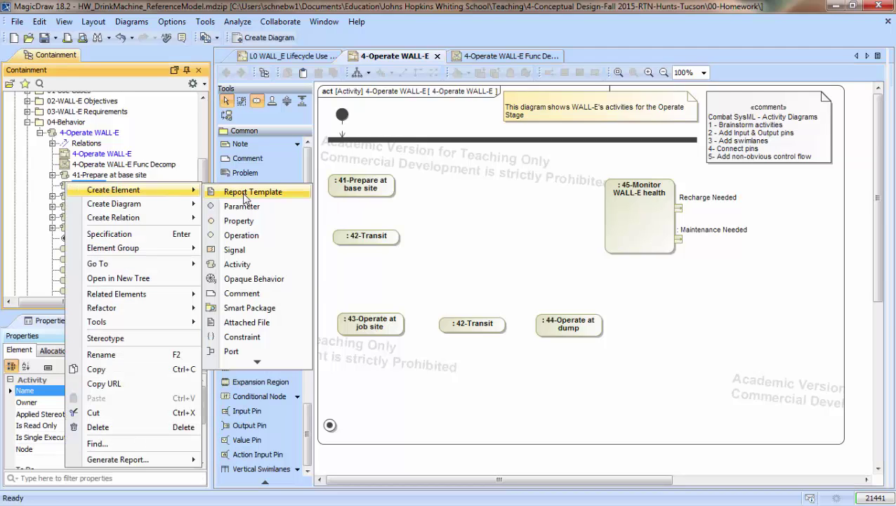
click(238, 264)
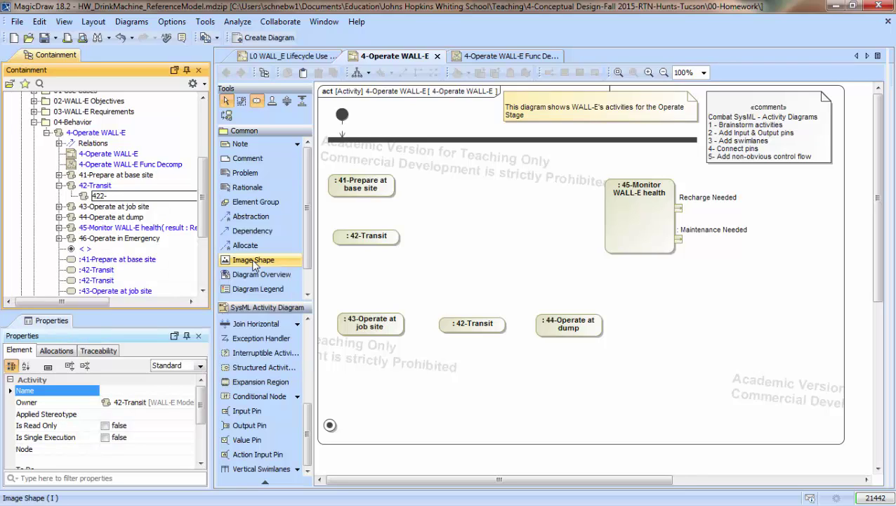
text(422-Transit to Recharge)
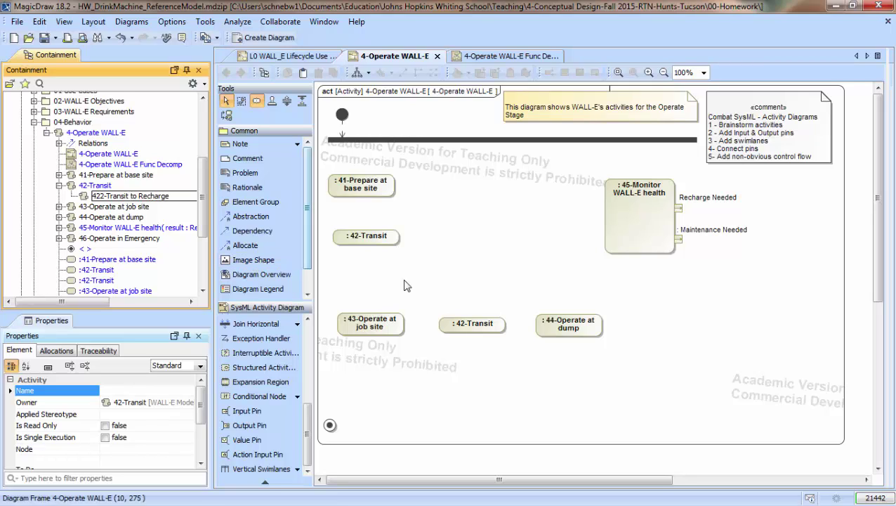
Place the 422-Transit to Recharge activity right of 45-Monitor WALL-E health and add a left-edge input pin with the type Recharge Needed
key(Return)
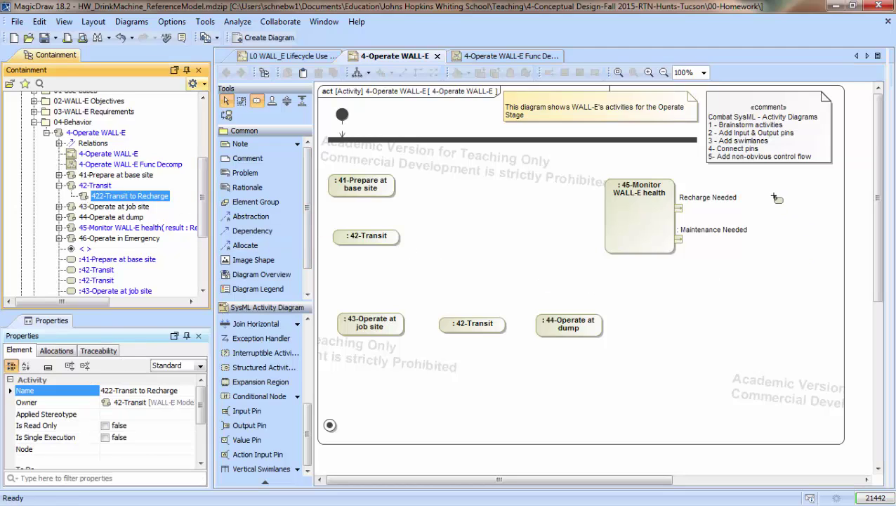
drag(777, 199, 778, 199)
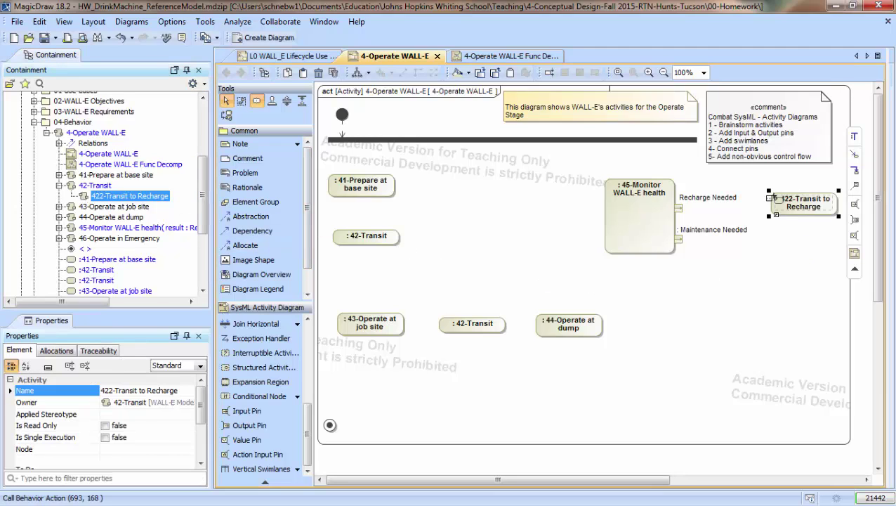
click(855, 204)
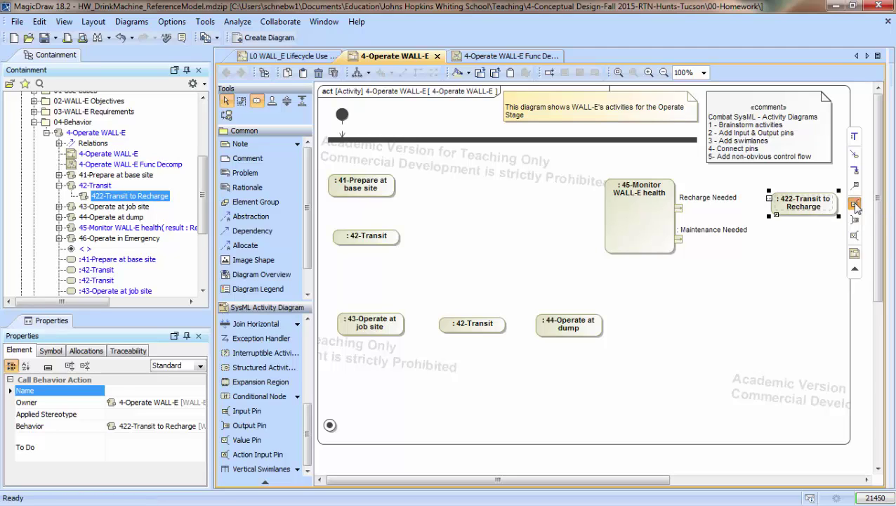
drag(809, 222, 767, 203)
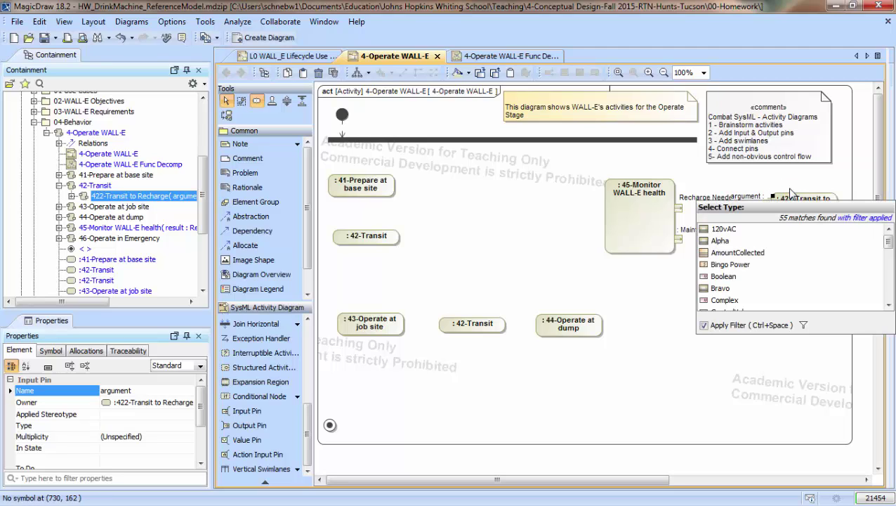
text(Re)
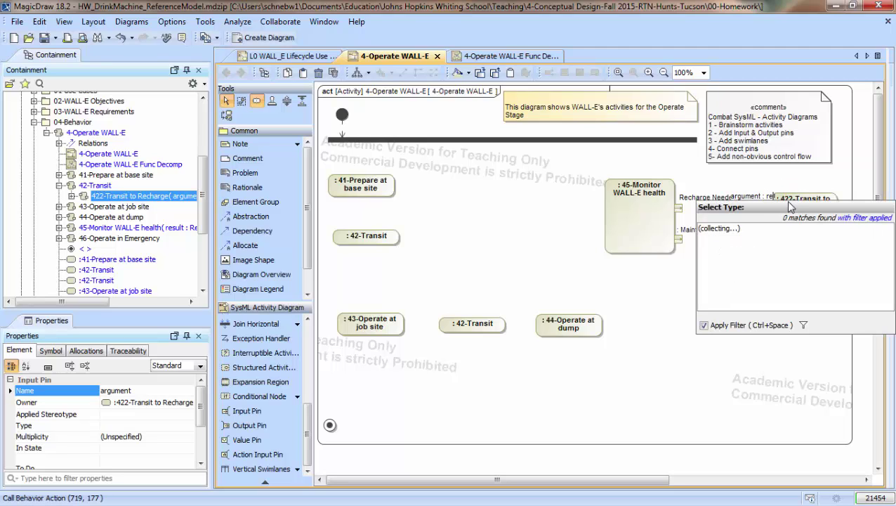
click(757, 243)
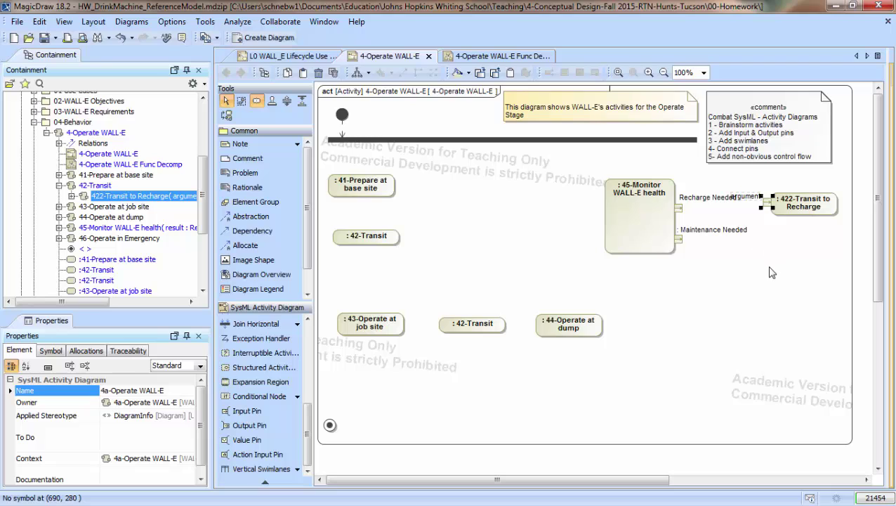
Show the 422-Transit to Recharge input pin's type, clear its name "argument", and position the label above the action
drag(756, 198, 773, 189)
right_click(767, 204)
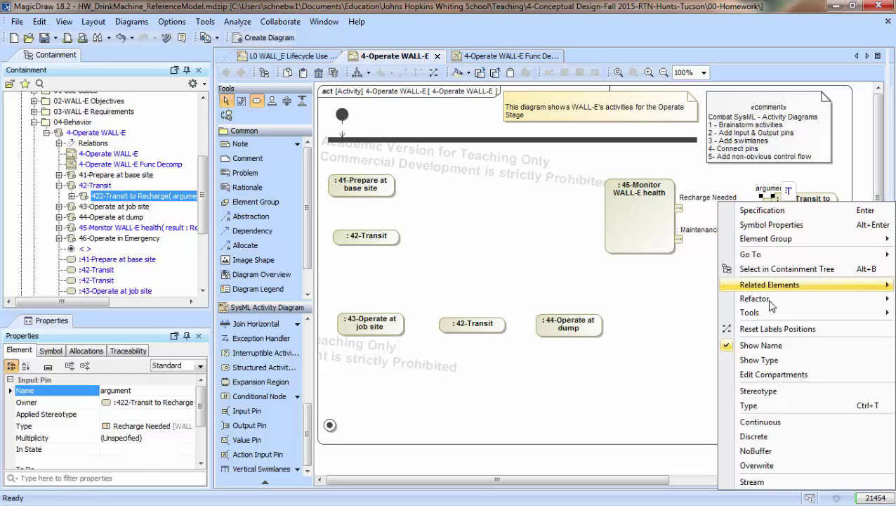
click(767, 359)
click(764, 218)
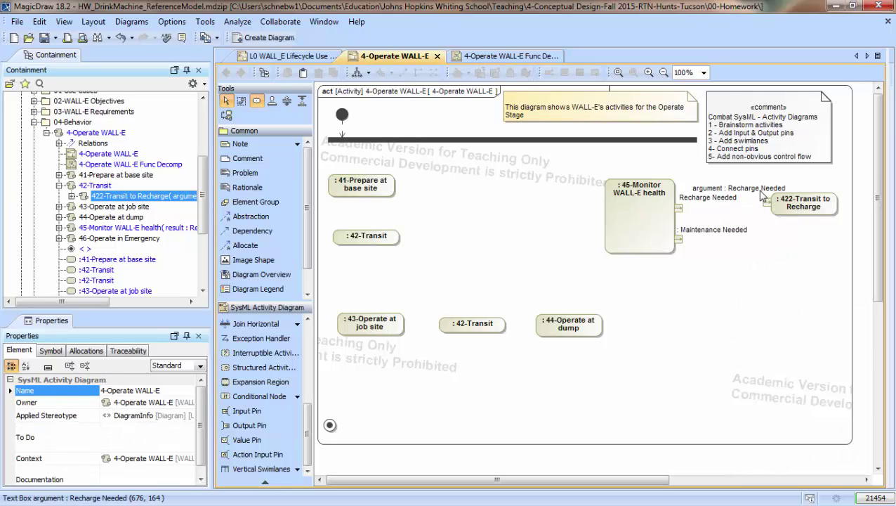
drag(757, 189, 800, 193)
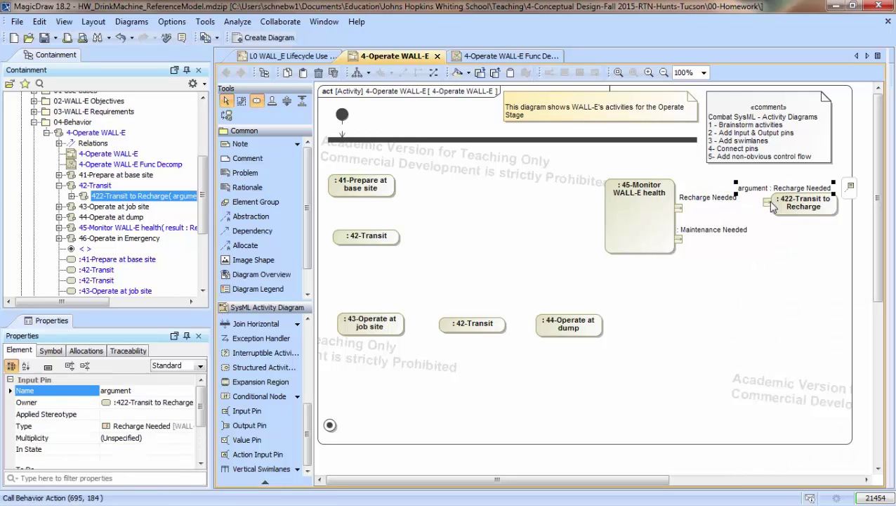
click(764, 191)
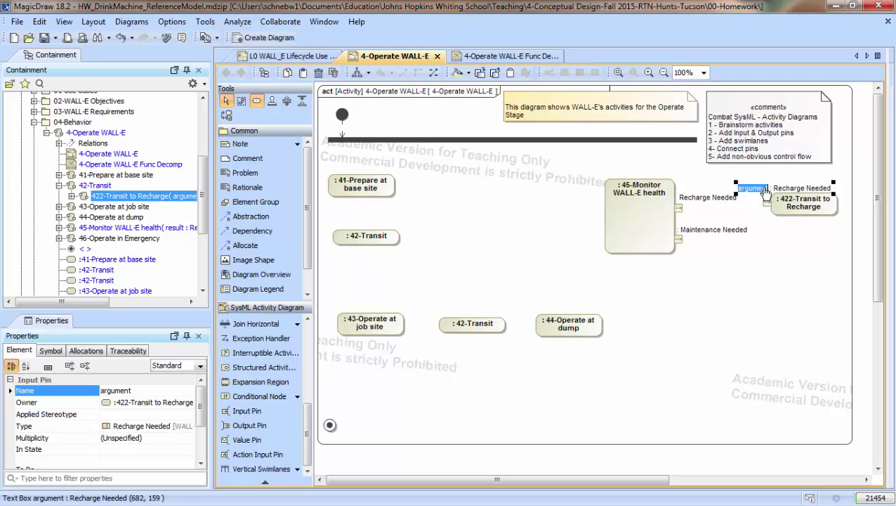
key(Delete)
click(767, 282)
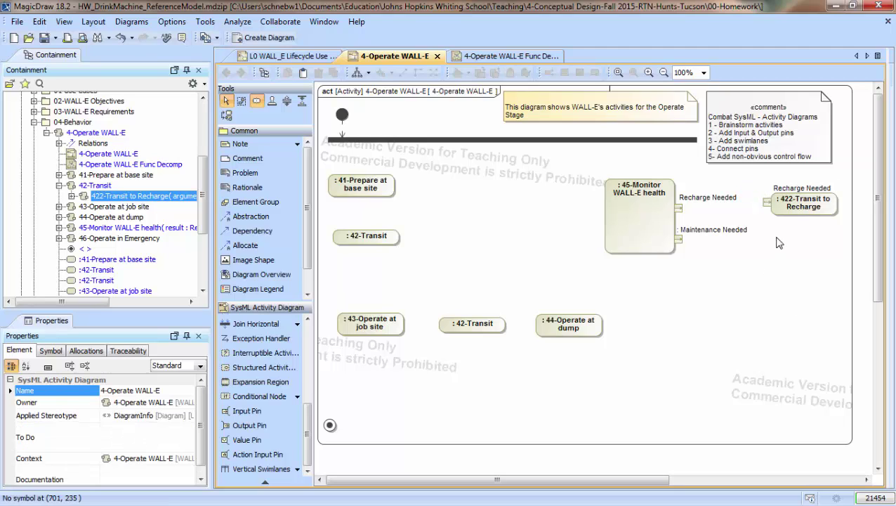
click(786, 189)
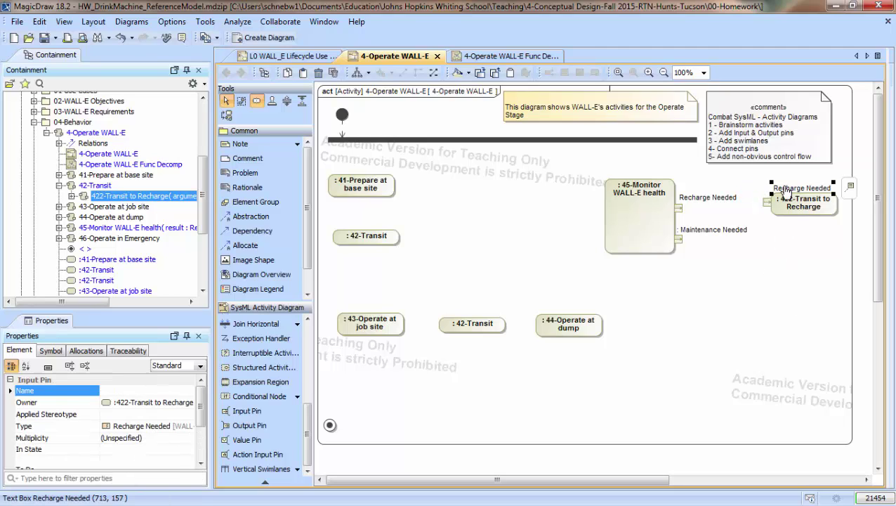
click(814, 301)
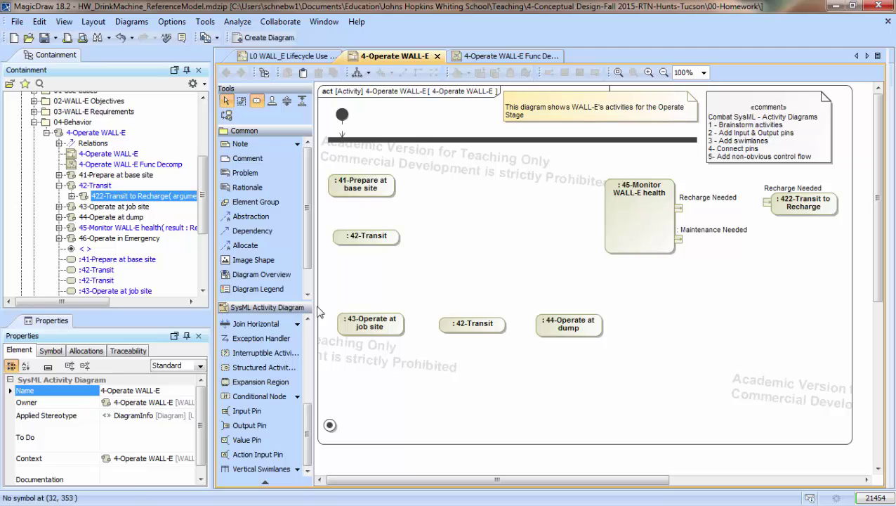
Create a new activity named "5-Support WALL-E" in the 04-Behavior package
click(47, 133)
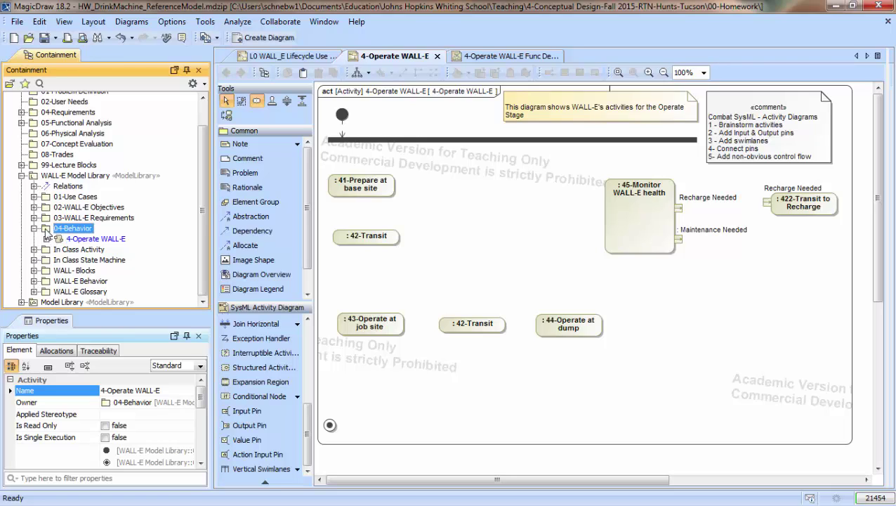
right_click(45, 229)
mouse_move(74, 197)
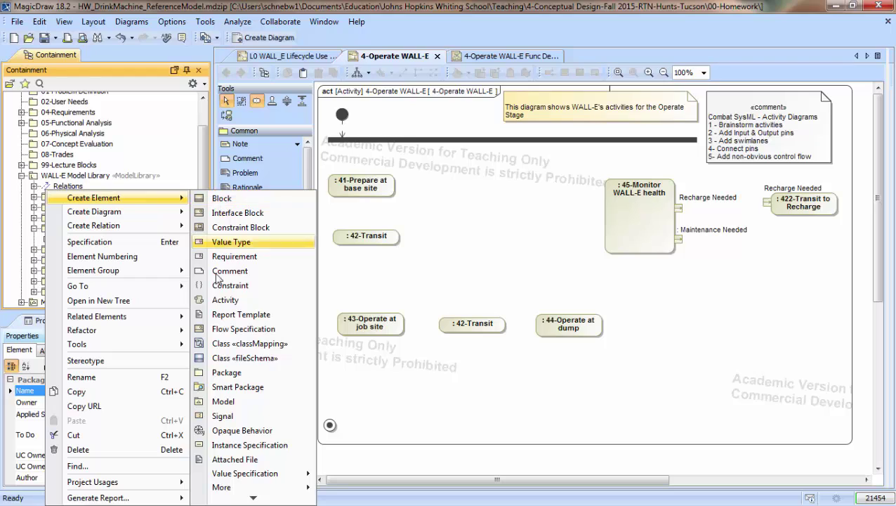
click(222, 300)
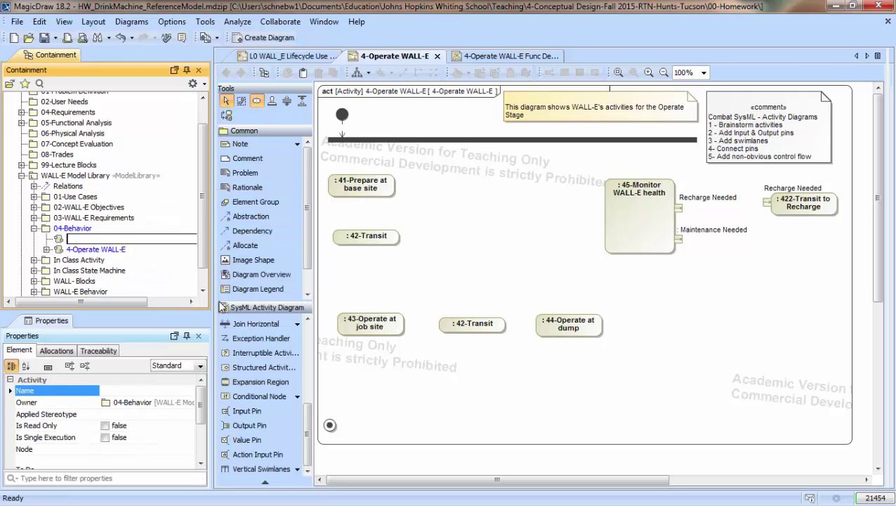
text(5-Support WALL-e)
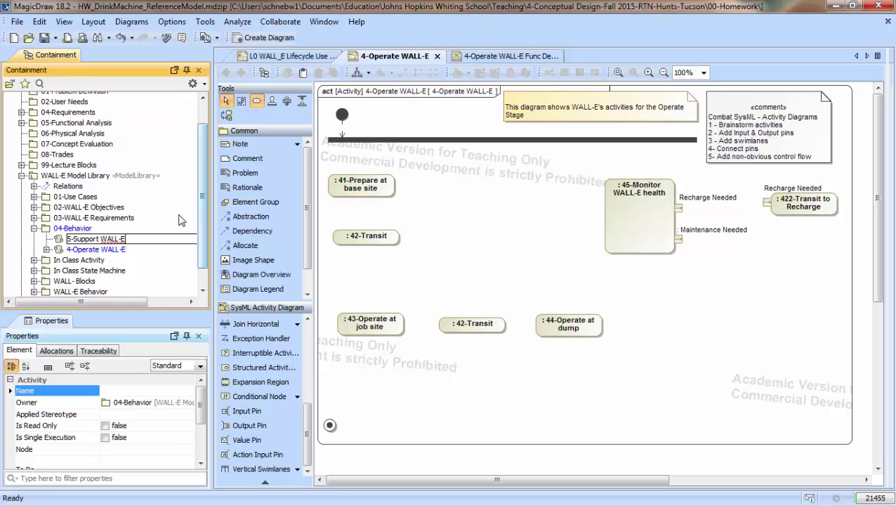
key(Return)
Place 5-Support WALL-E below 422-Transit to Recharge and add a left-edge input pin with the type Maintenance Needed
drag(62, 252, 783, 236)
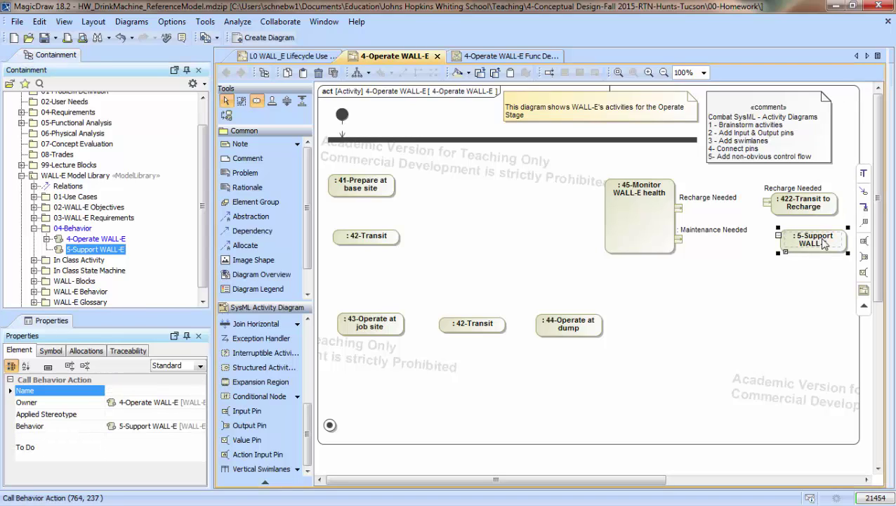
click(864, 241)
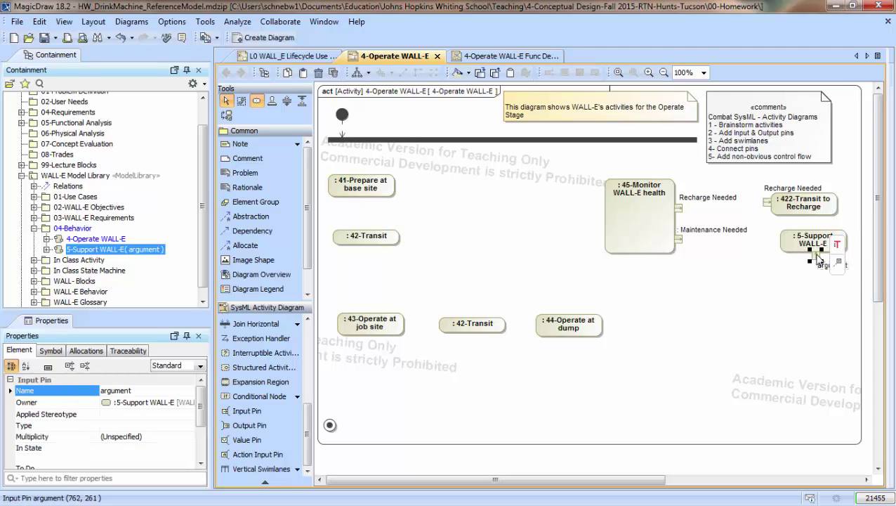
drag(817, 259, 774, 238)
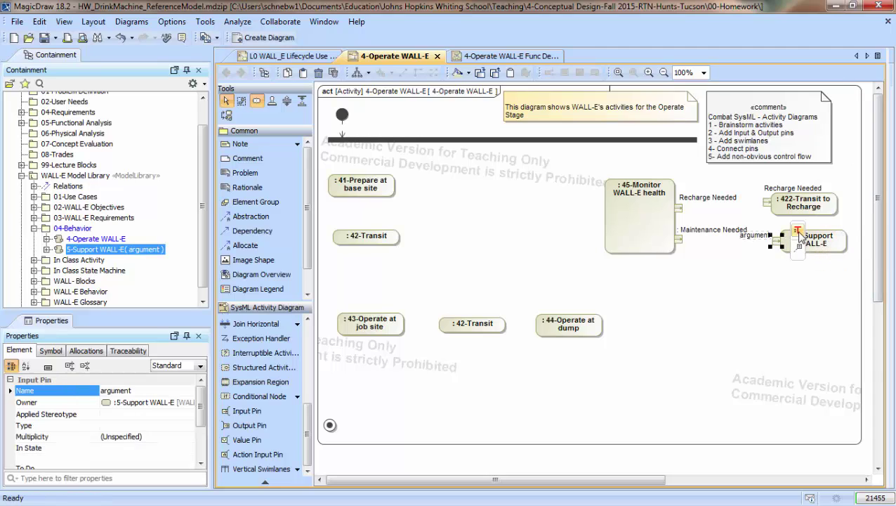
click(798, 231)
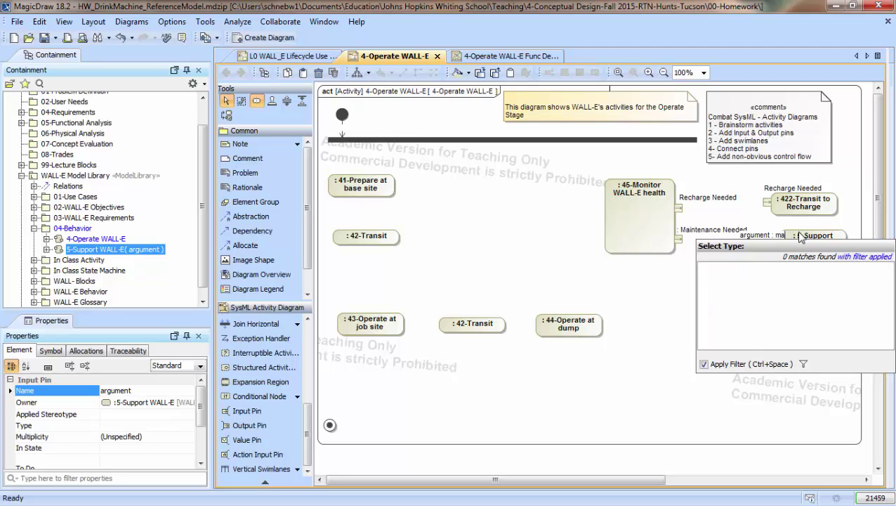
click(735, 268)
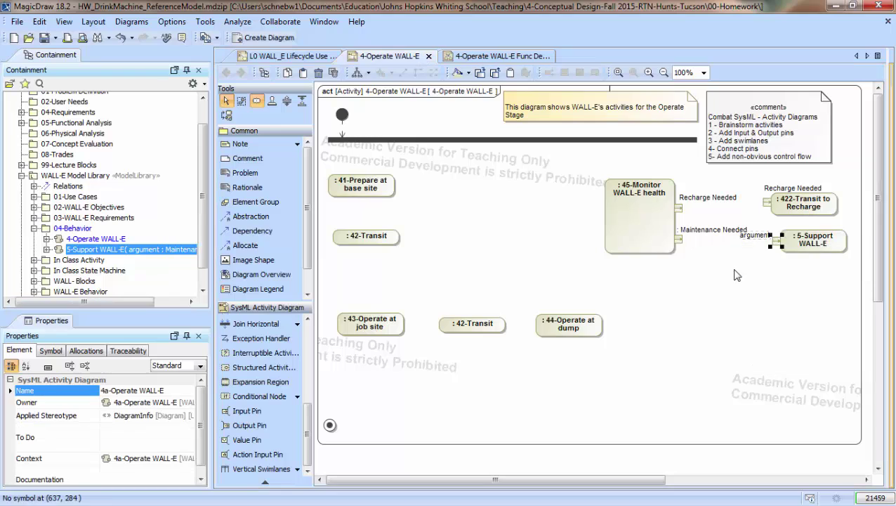
Show the 5-Support WALL-E input pin's type, clear its name "argument", and move the label above the action
click(762, 240)
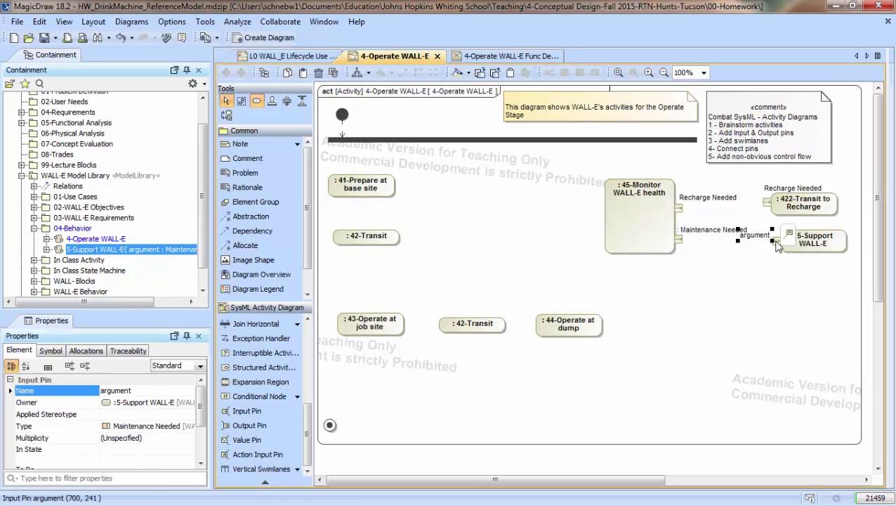
right_click(772, 241)
click(765, 375)
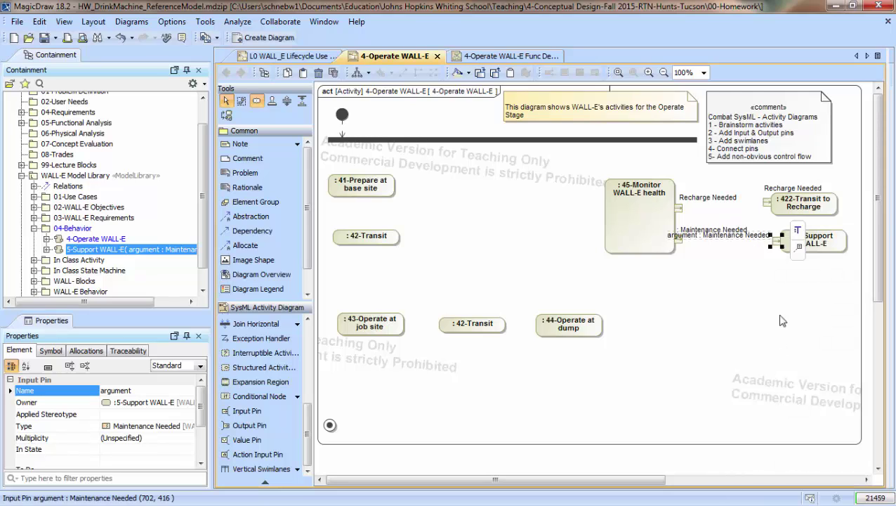
drag(773, 237, 763, 230)
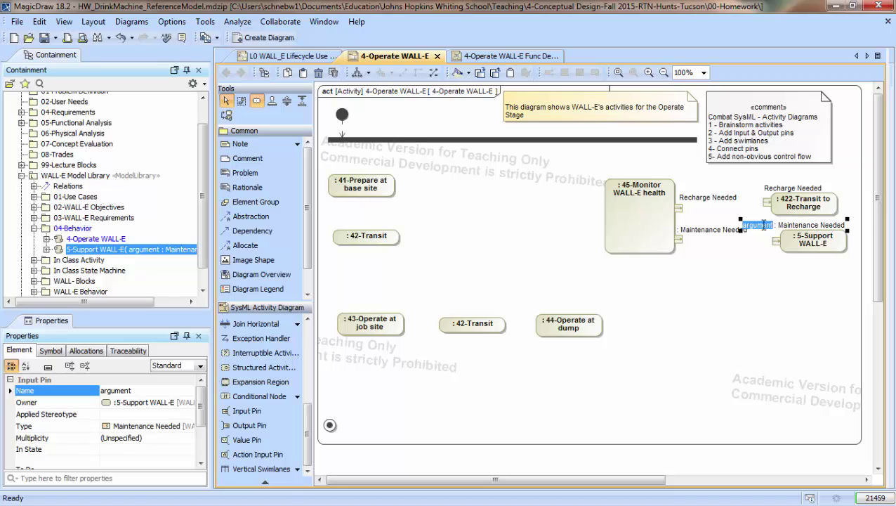
click(738, 338)
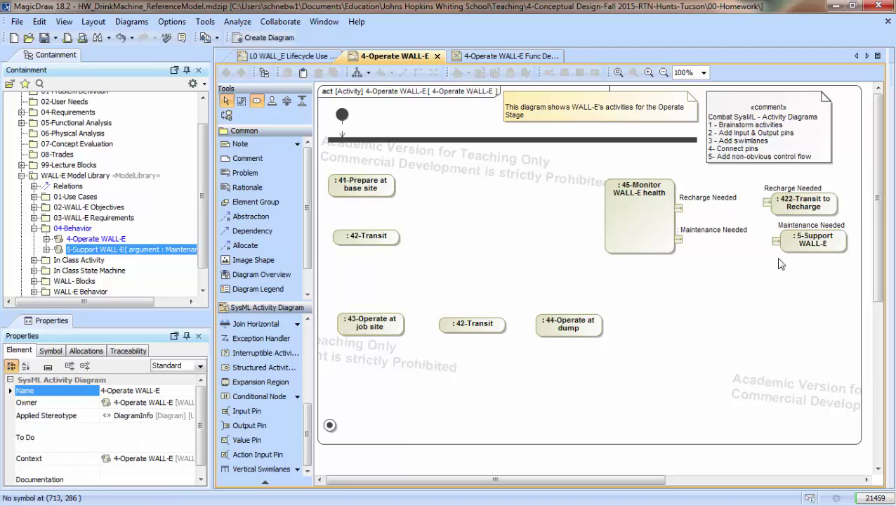
click(707, 232)
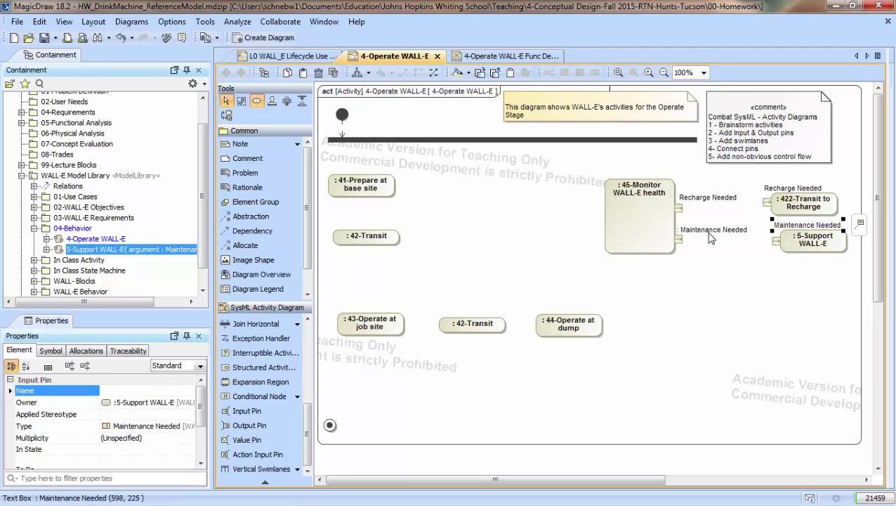
click(703, 402)
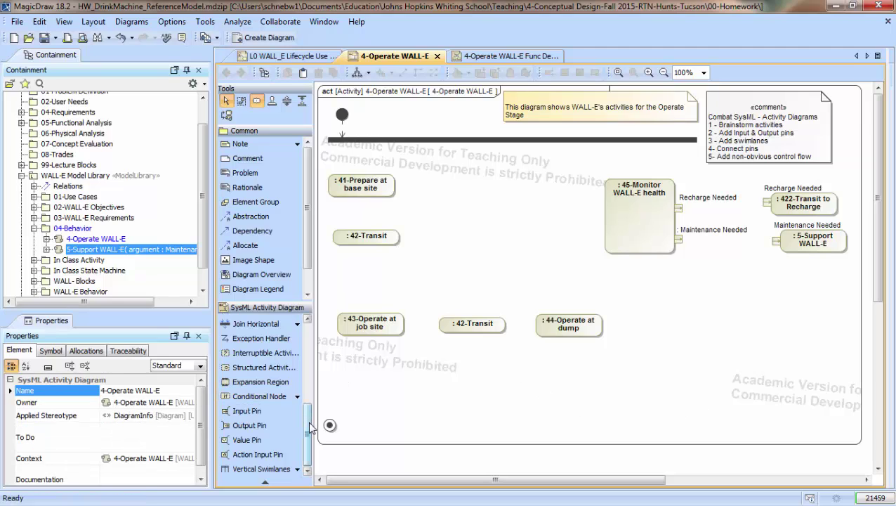
Place the 46-Operate in Emergency activity below 5-Support WALL-E, level with the lower row, and add an input pin on its left edge
click(46, 239)
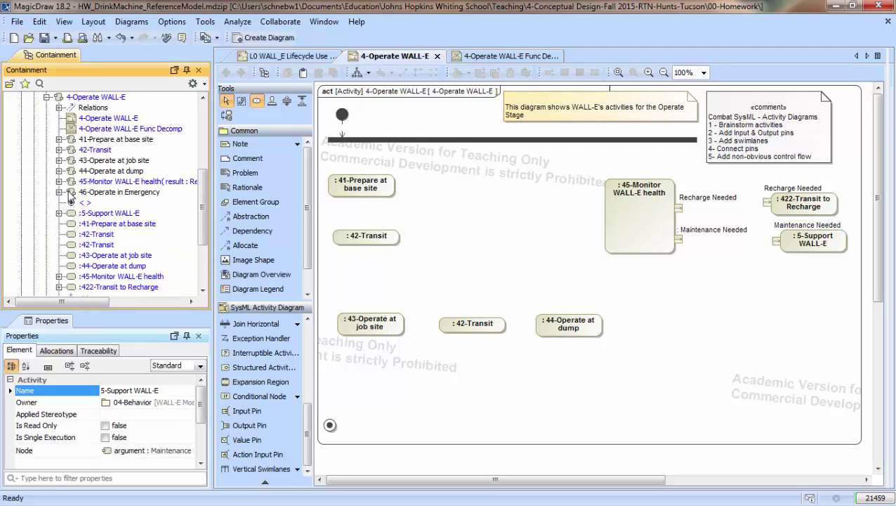
drag(70, 194, 789, 328)
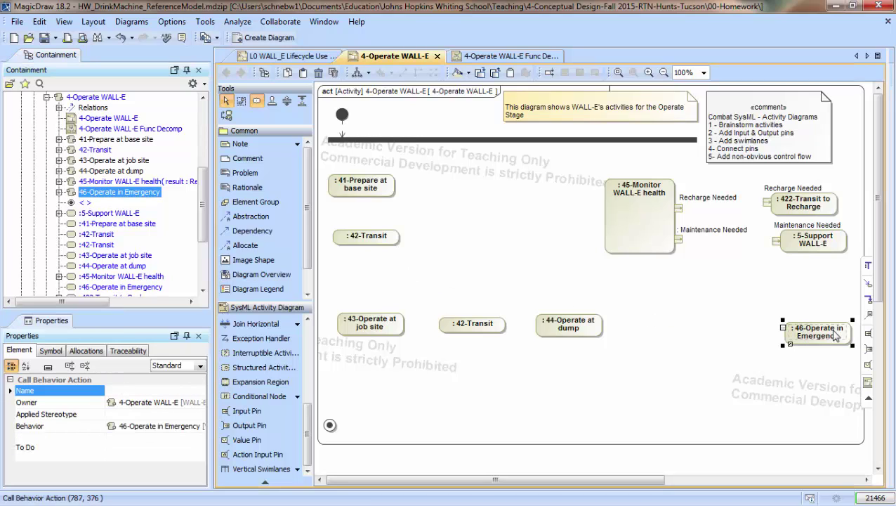
click(868, 333)
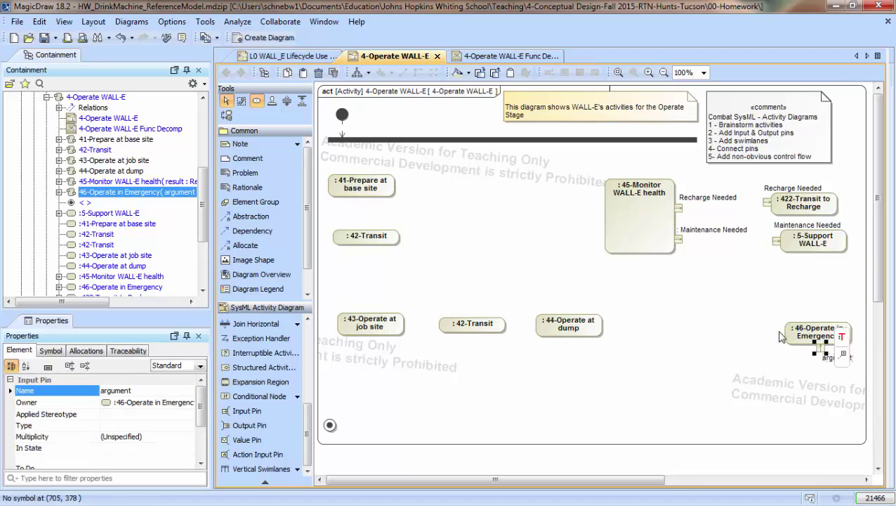
drag(822, 353, 781, 327)
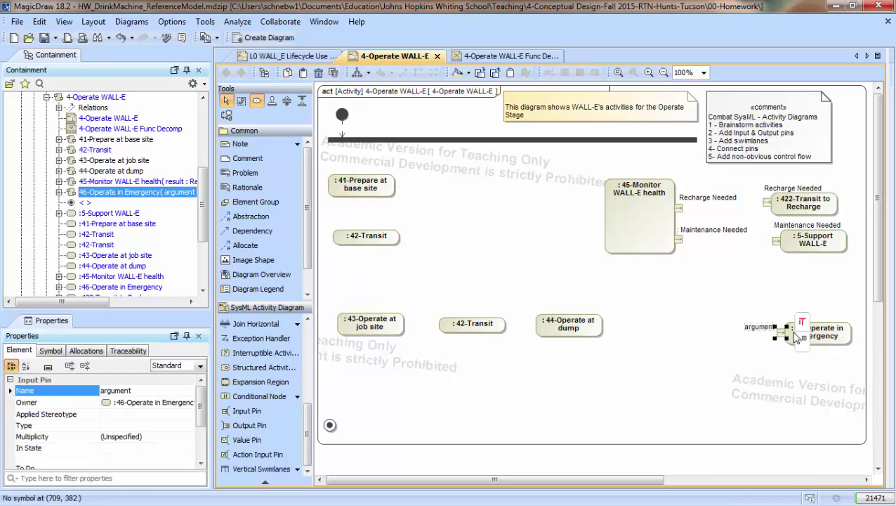
Set the 46-Operate in Emergency input pin's type to RocketApproach and move its label above the pin
click(802, 322)
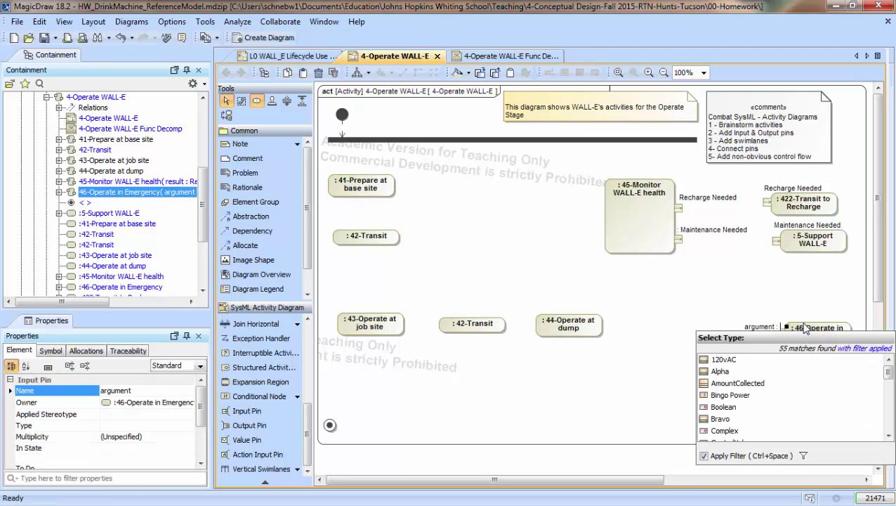
text(Roc)
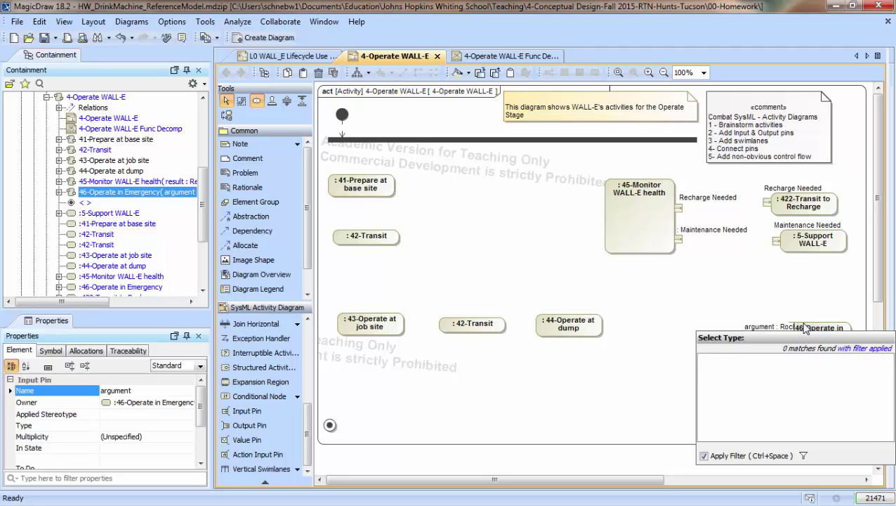
text(k)
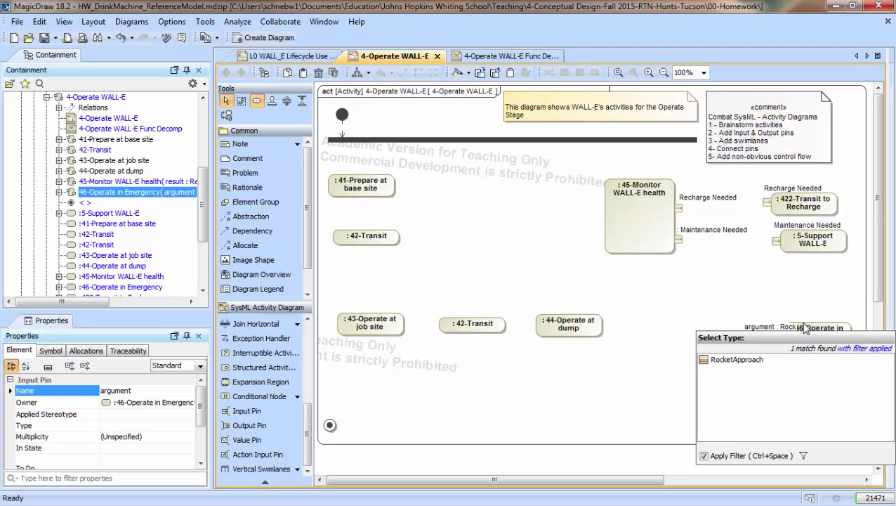
click(734, 359)
drag(757, 327, 786, 313)
Make the input pin's label show only its type by clearing the name "argument", and set the label just above 46-Operate in Emergency
right_click(779, 336)
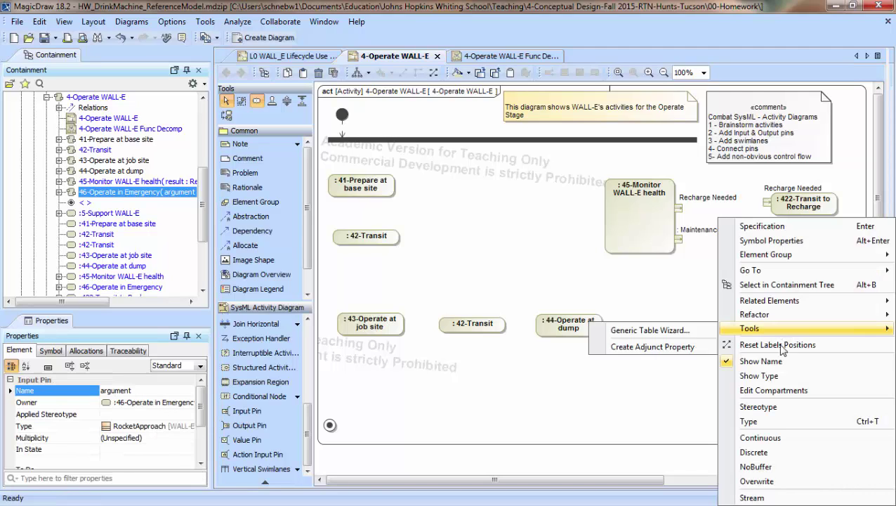
click(755, 374)
double_click(732, 318)
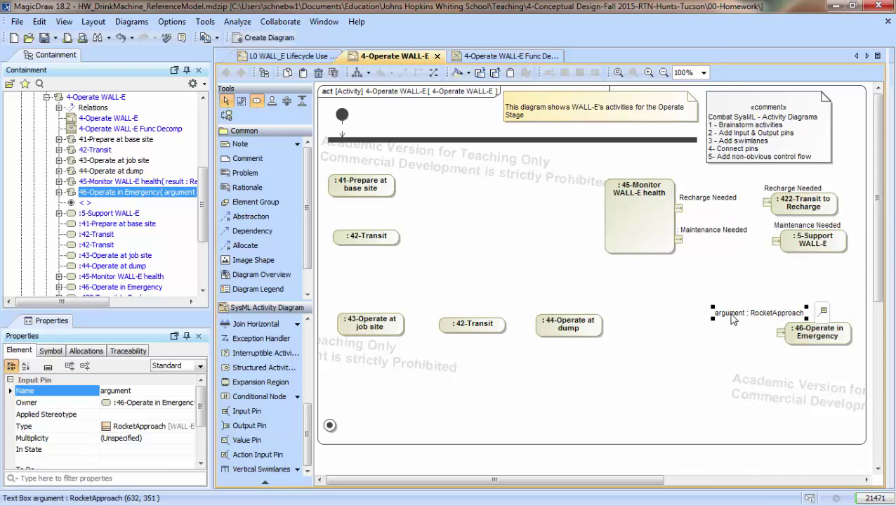
key(BackSpace)
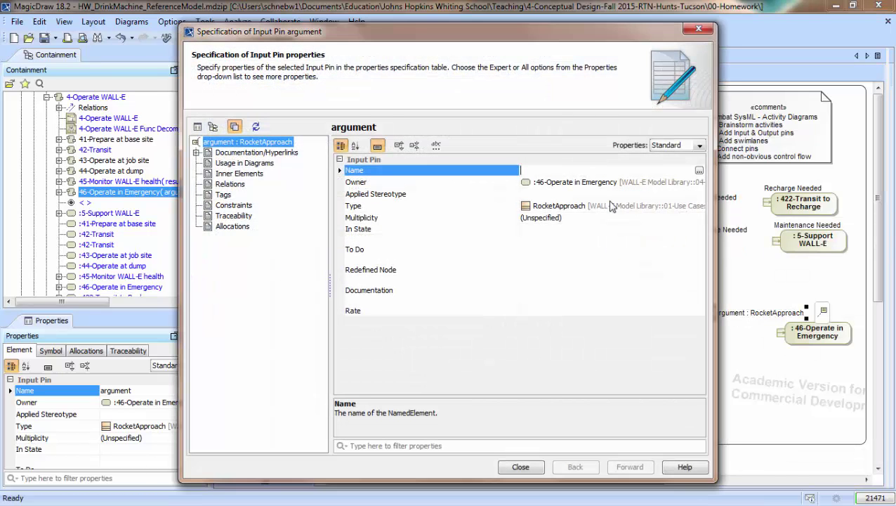
click(521, 467)
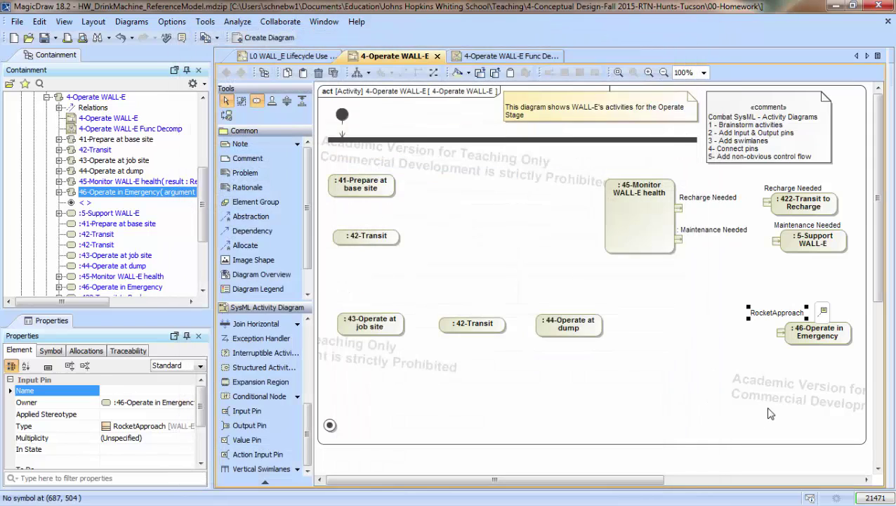
drag(765, 313, 791, 317)
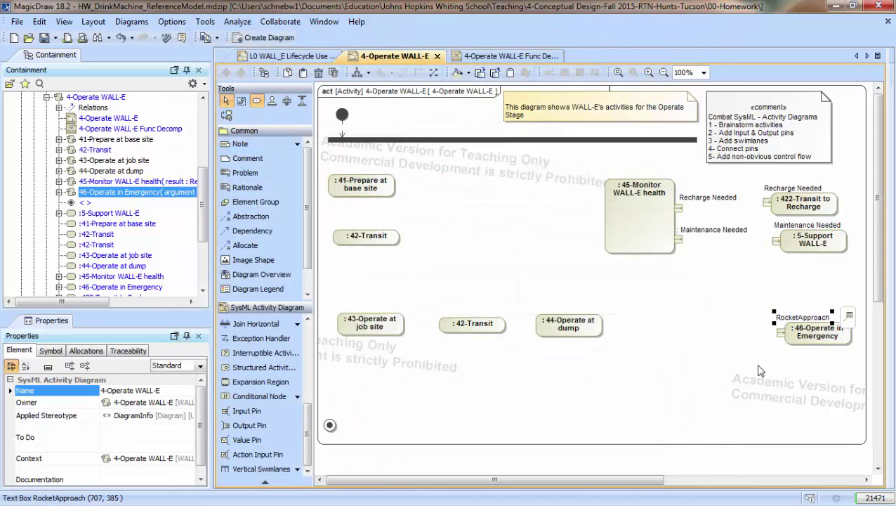
click(757, 389)
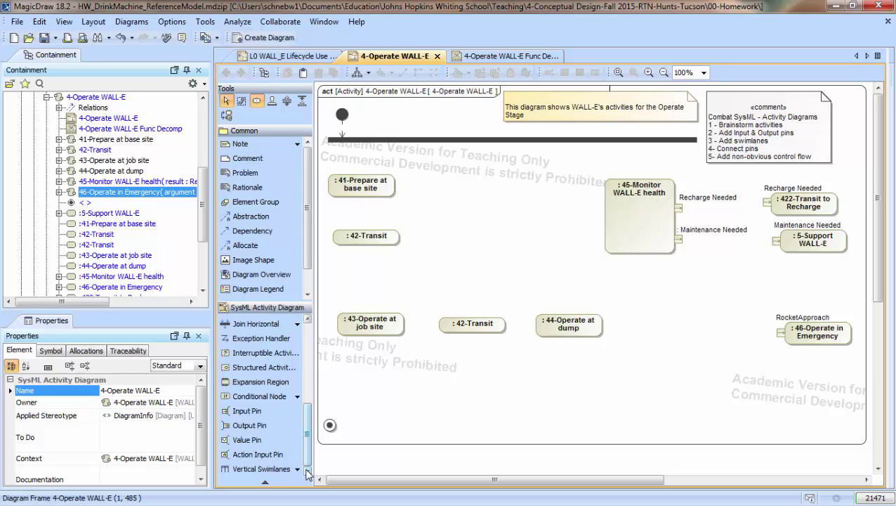
Add an Accept Event Action named "Rocket Landing Alert" between 44-Operate at dump and 46-Operate in Emergency
drag(309, 456, 313, 383)
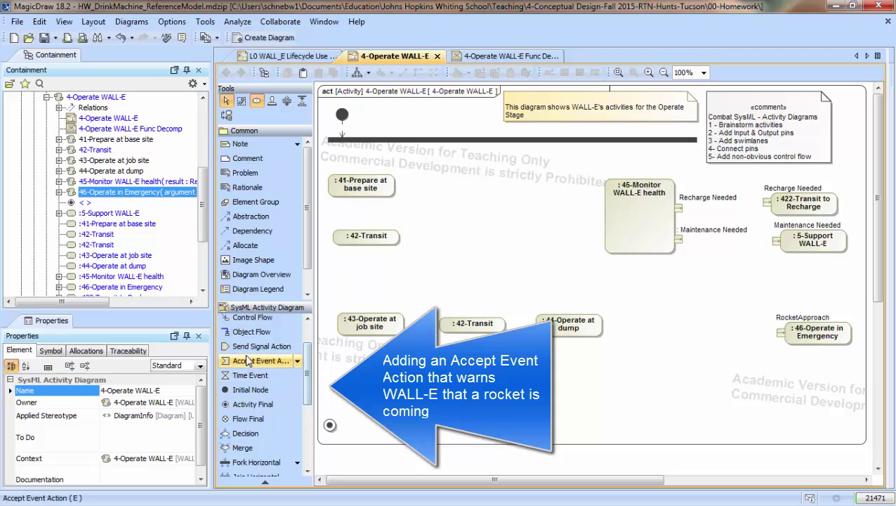
click(256, 360)
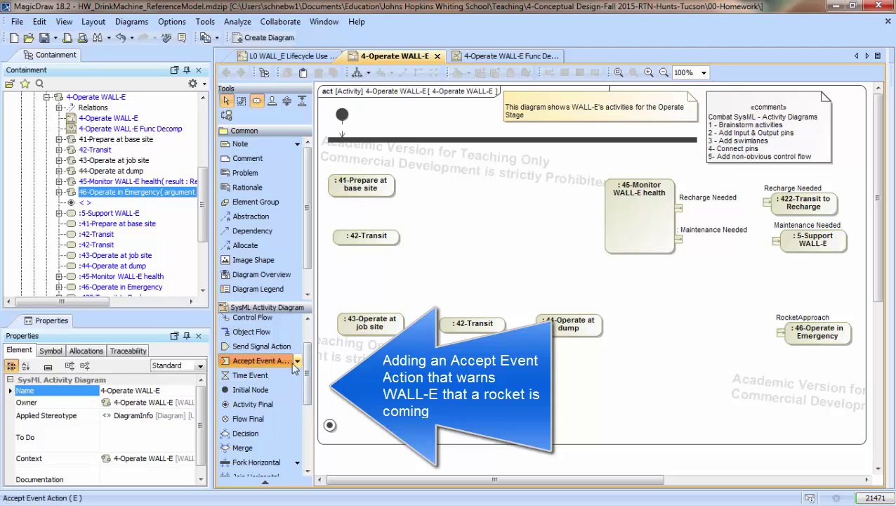
click(656, 328)
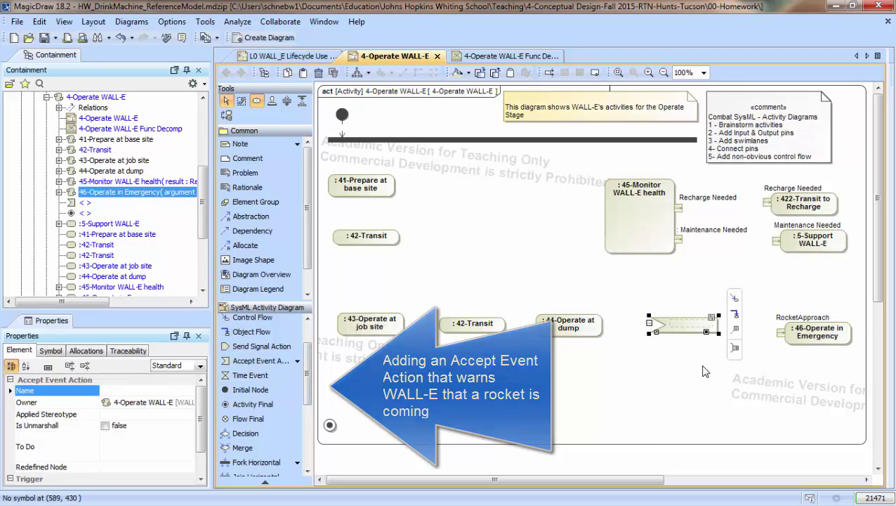
click(688, 328)
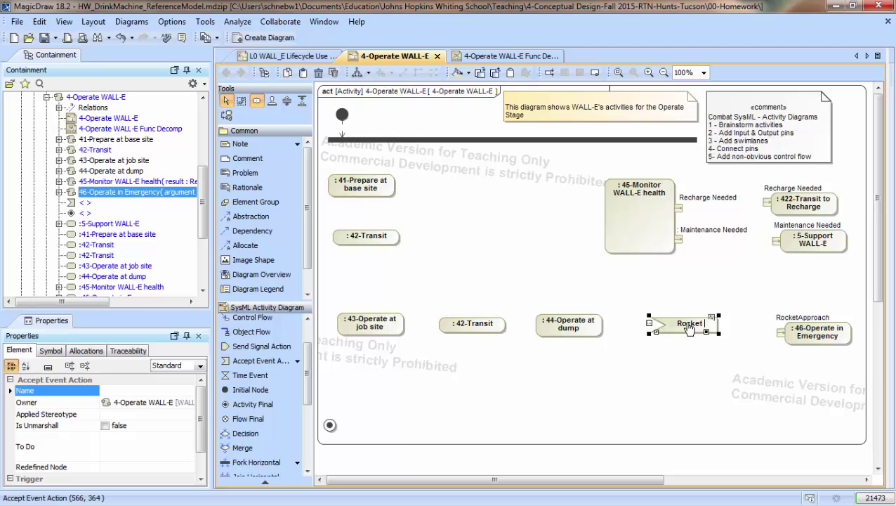
text(anding Alert)
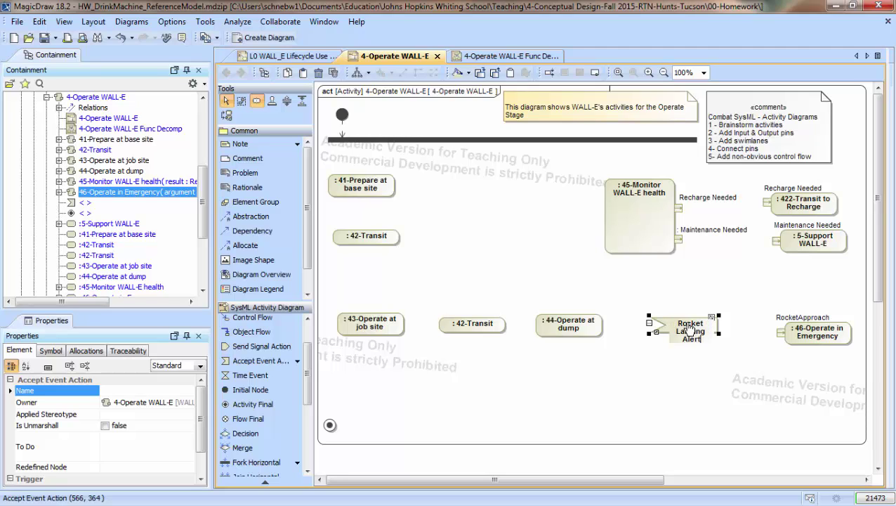
click(708, 413)
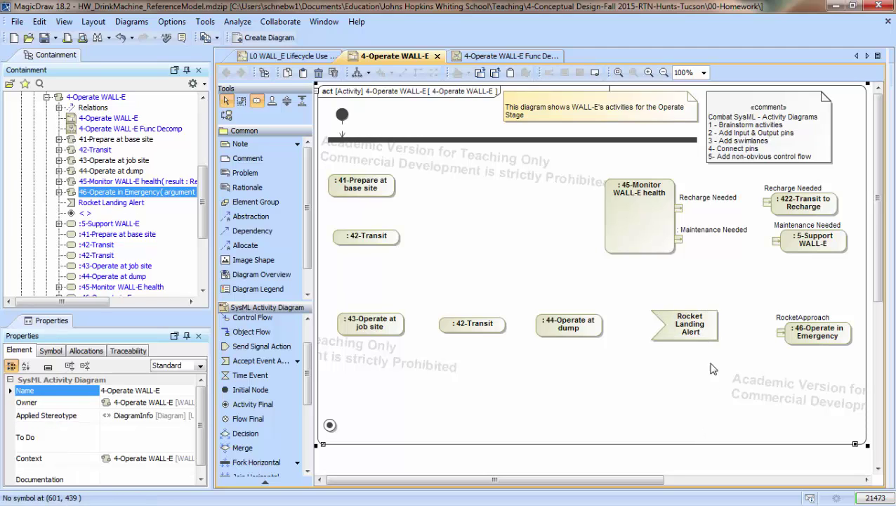
drag(710, 335, 705, 346)
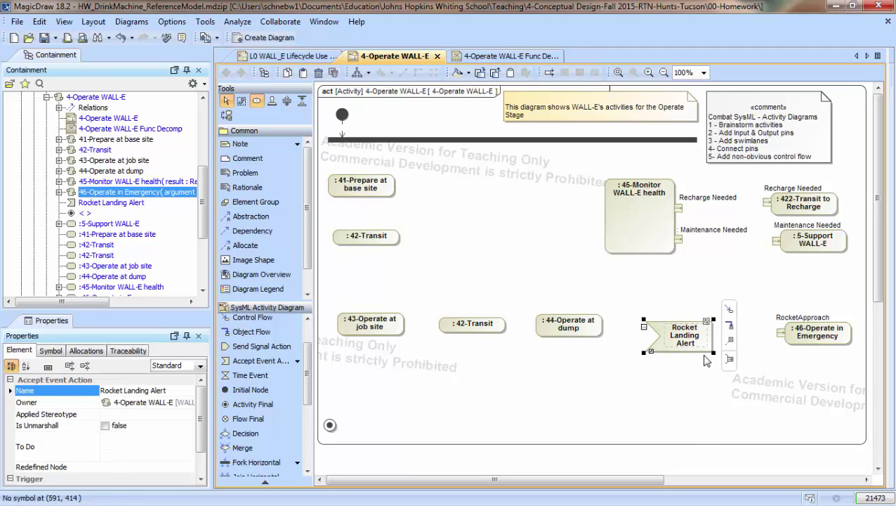
Add an output pin of type RocketApproach to Rocket Landing Alert and move it to the action's right edge
click(729, 360)
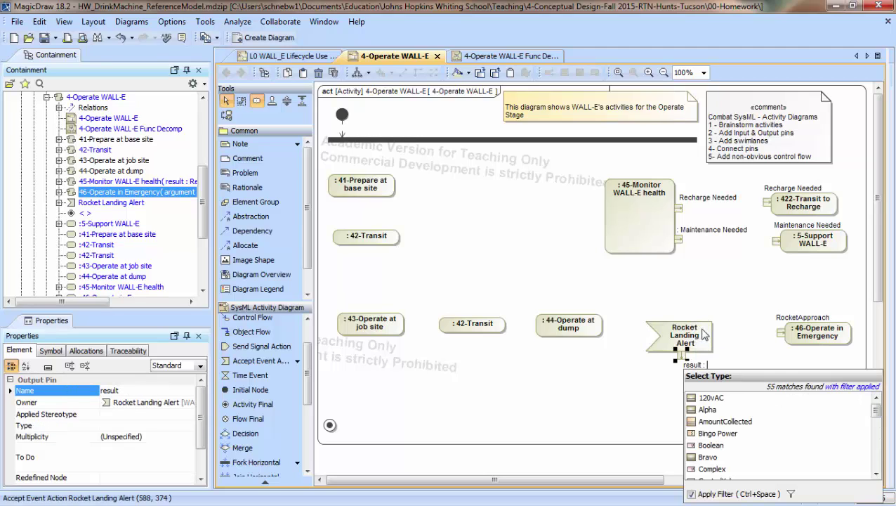
text(Ro)
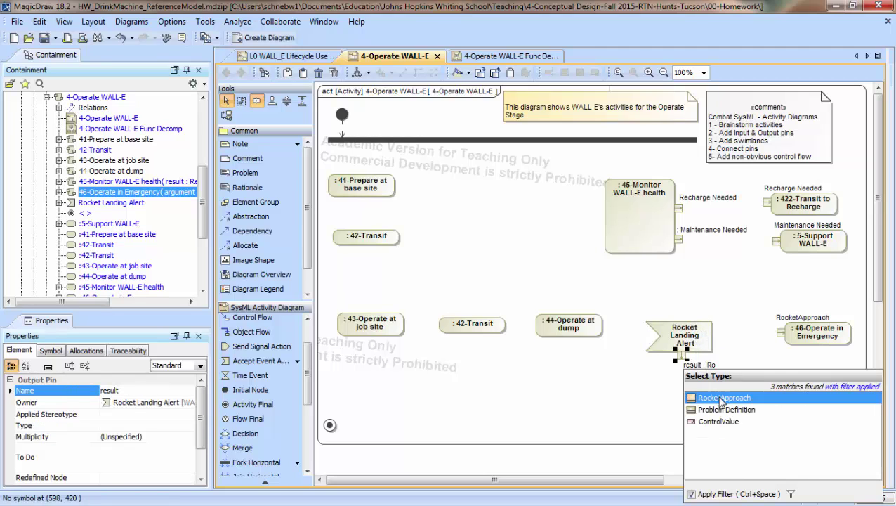
click(691, 371)
click(716, 350)
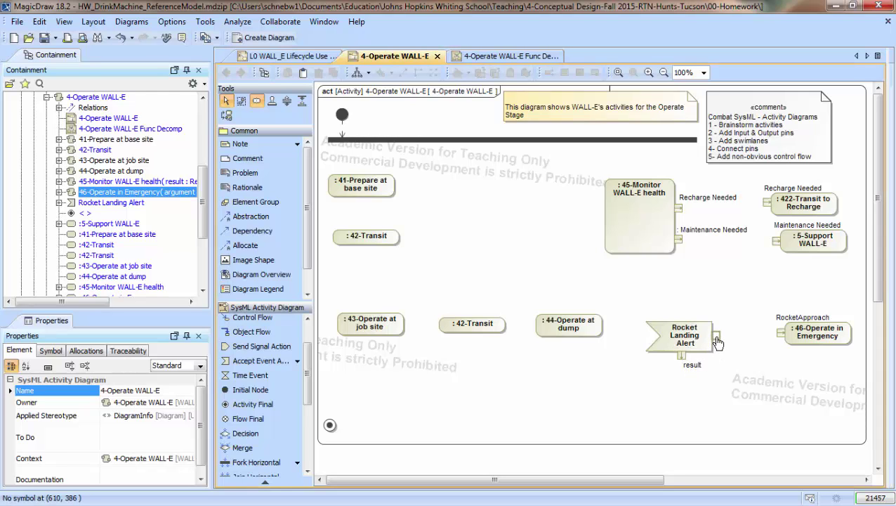
Clear the Rocket Landing Alert output pin's name "result" and show its type as a label above the action
click(716, 340)
double_click(716, 340)
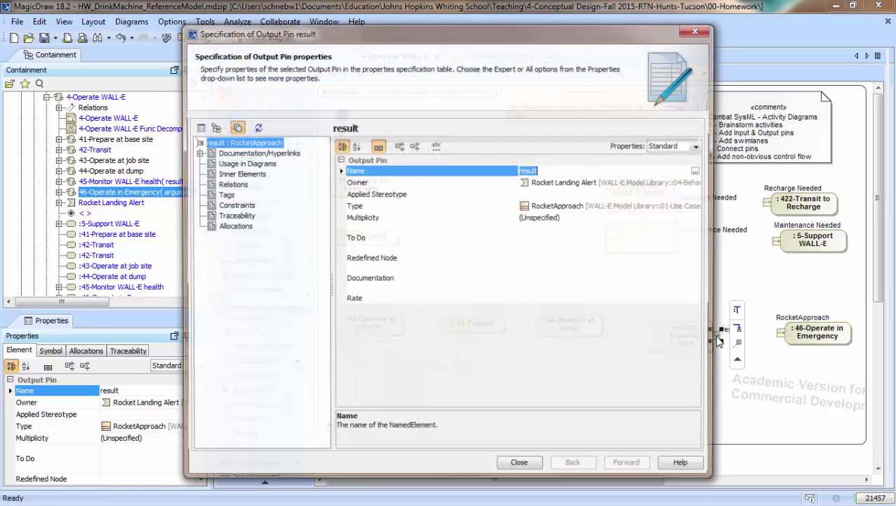
click(536, 467)
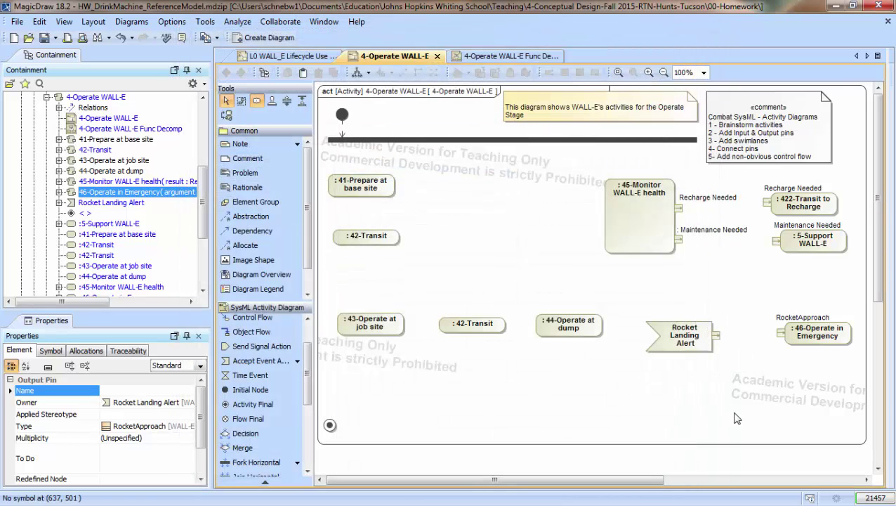
right_click(716, 337)
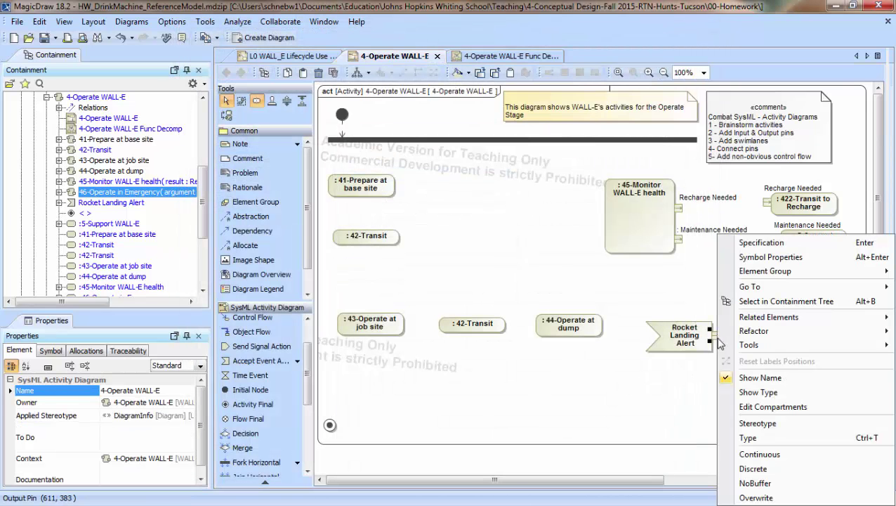
click(757, 393)
drag(742, 331, 694, 317)
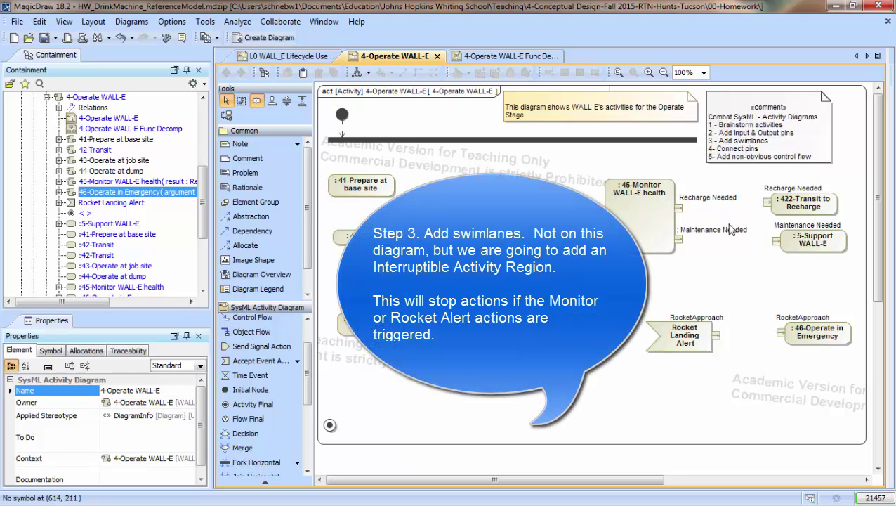
Shift 5-Support WALL-E slightly left and draw an Interruptible Activity Region around the fork, actions 41 to 45 and Rocket Landing Alert
click(799, 252)
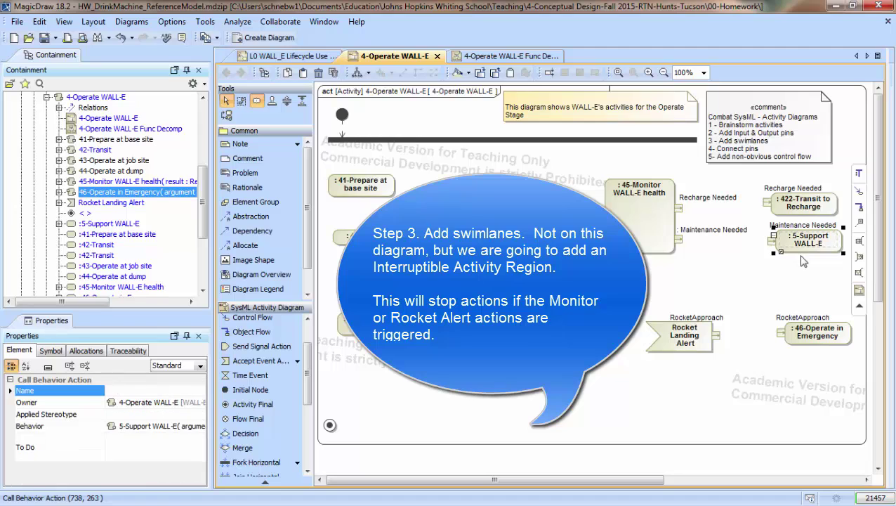
click(775, 285)
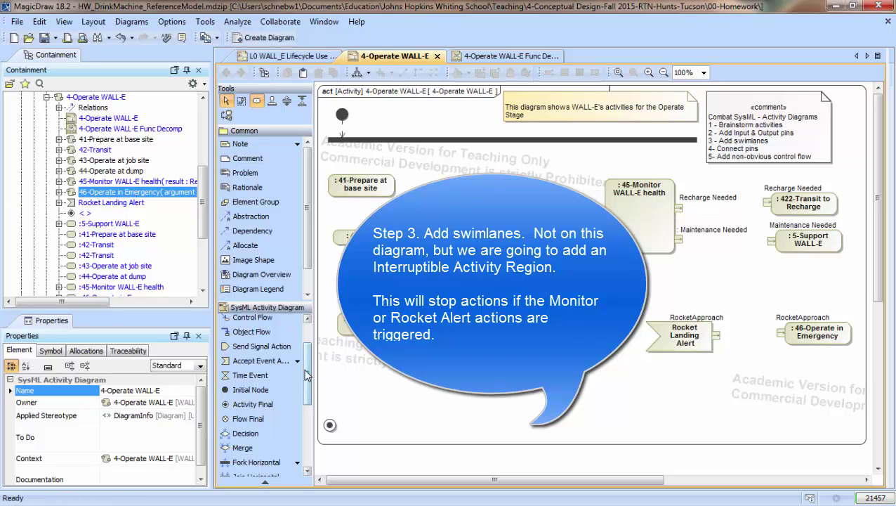
drag(307, 379, 303, 441)
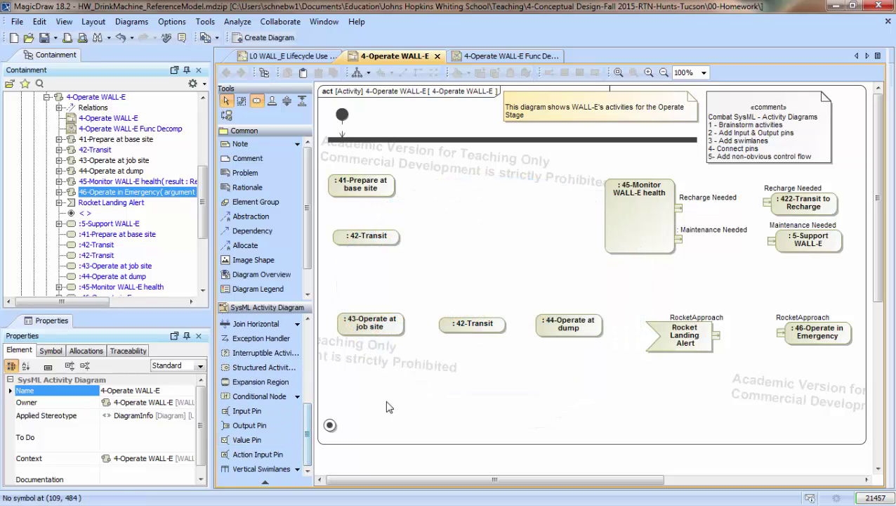
click(271, 356)
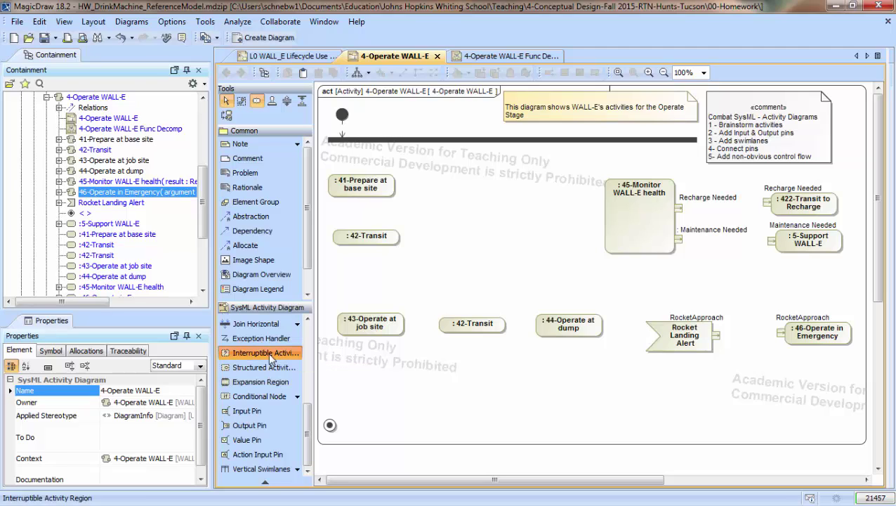
drag(321, 129, 750, 385)
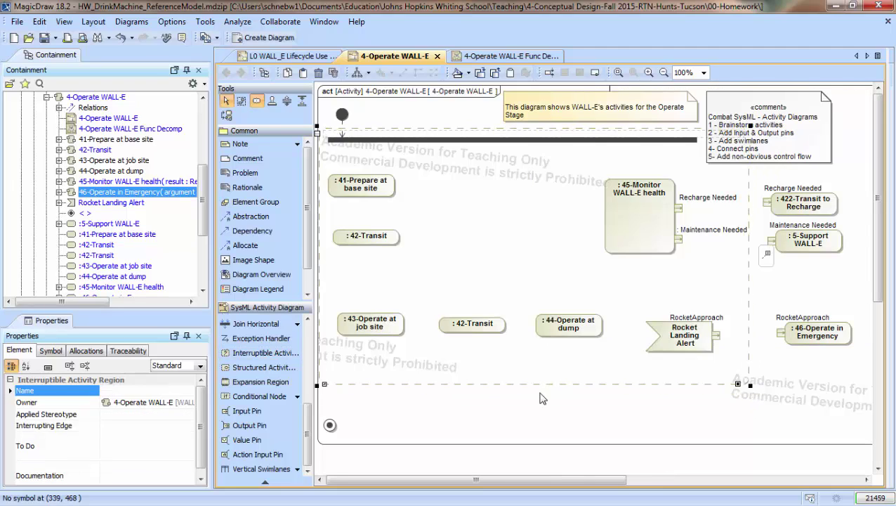
Fill the interruptible activity region with a pale lavender-blue color
click(468, 72)
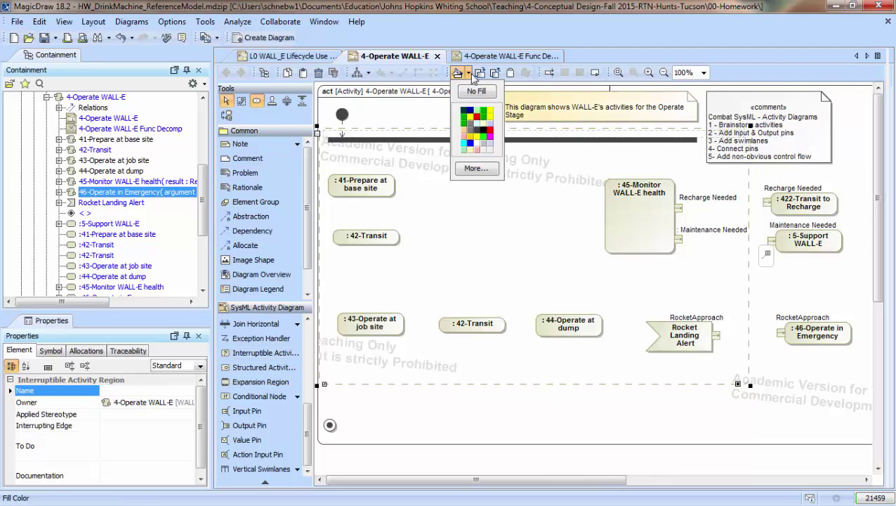
click(490, 143)
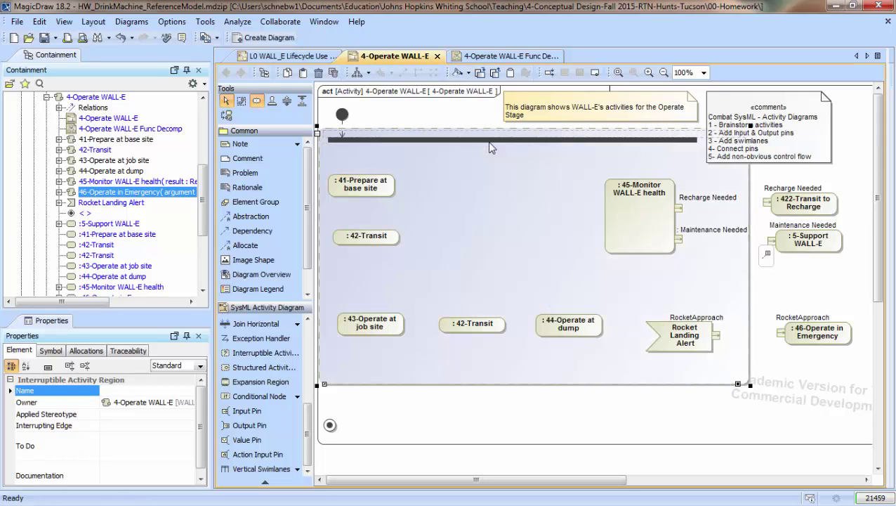
click(556, 409)
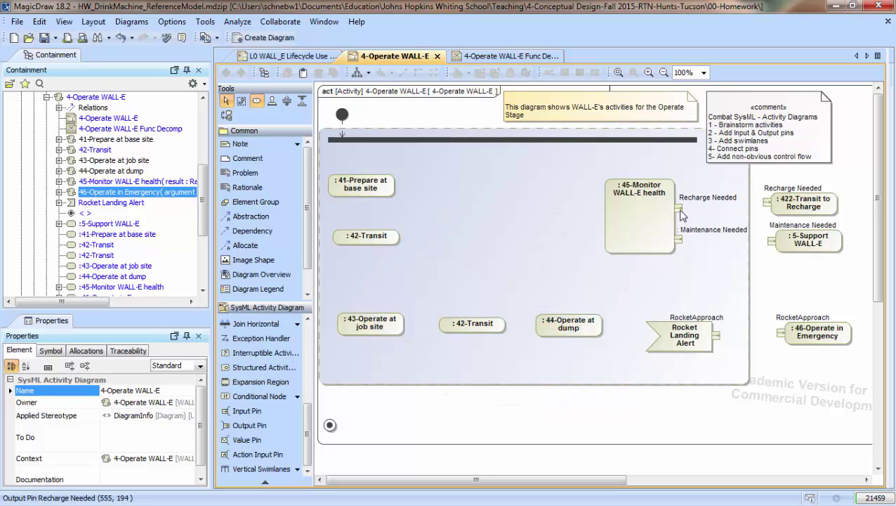
Connect the Recharge Needed, Maintenance Needed and RocketApproach output pins to their matching input pins with object flows
drag(680, 215, 765, 203)
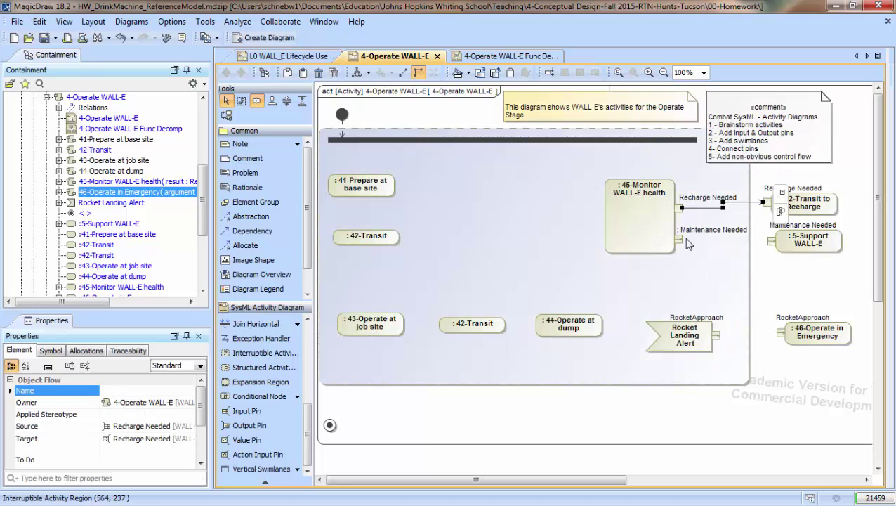
drag(681, 244, 772, 240)
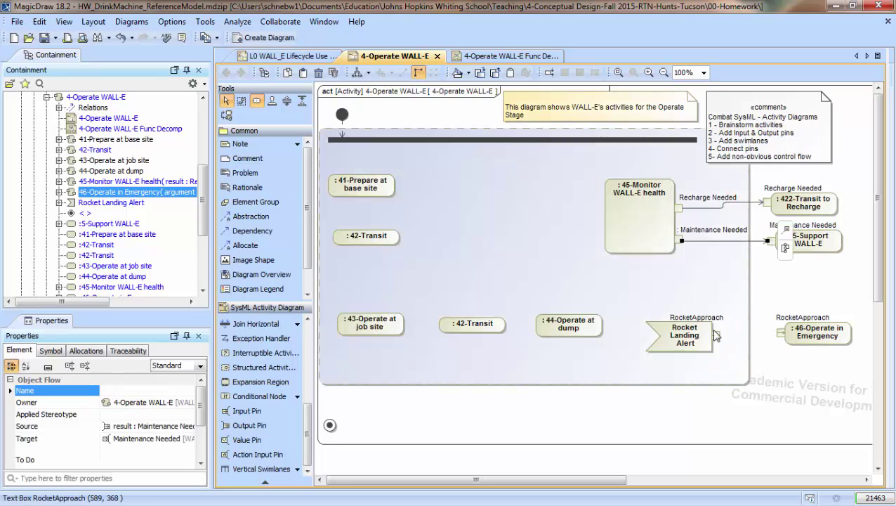
click(717, 338)
drag(717, 338, 780, 333)
click(792, 360)
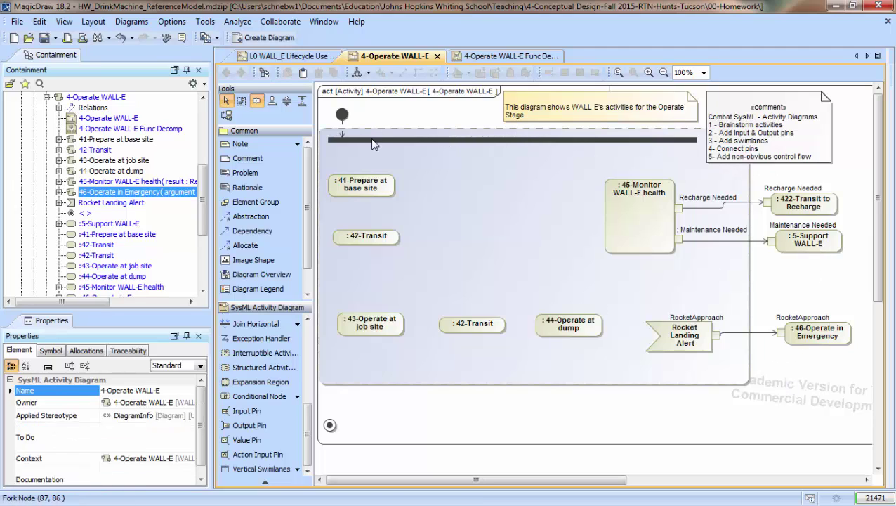
Connect the fork bar to 41-Prepare at base site and 45-Monitor WALL-E health with control flows
click(403, 139)
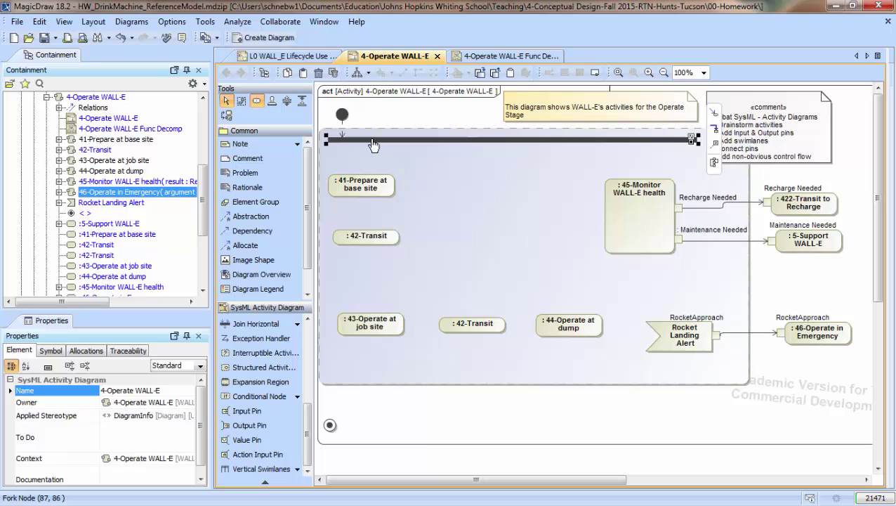
click(714, 114)
click(363, 184)
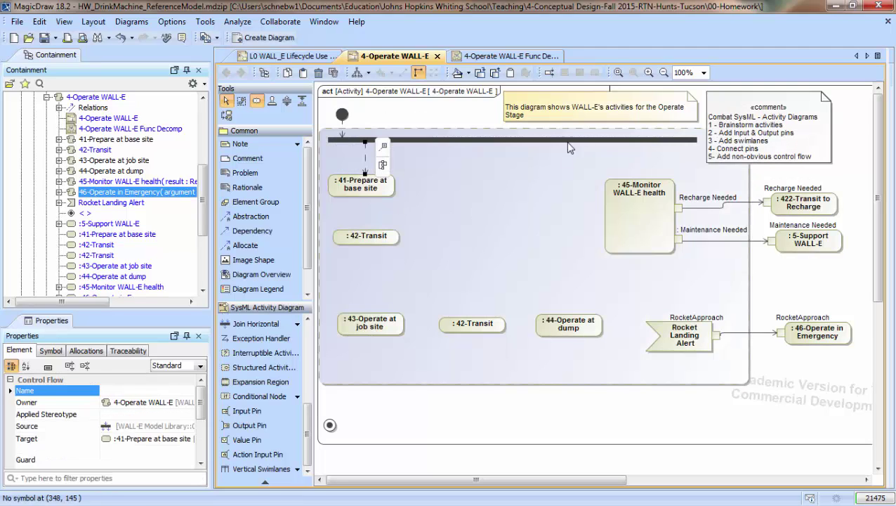
click(659, 141)
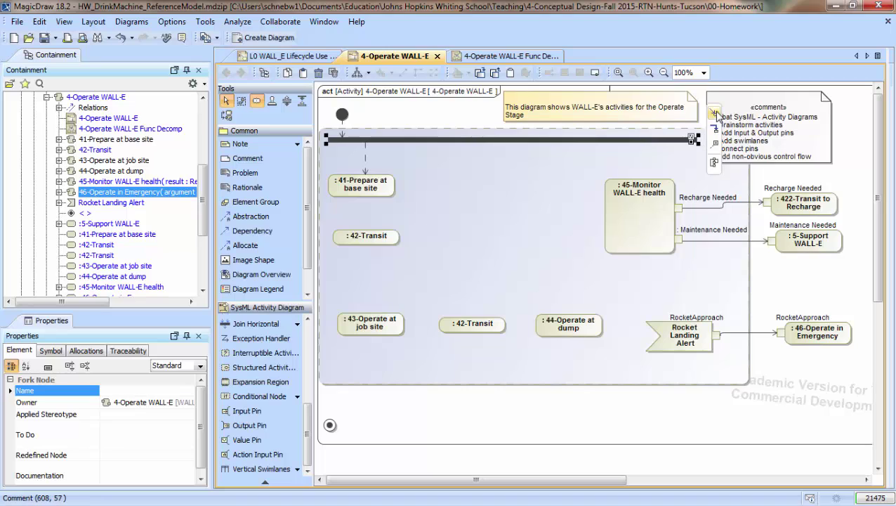
click(714, 114)
click(644, 224)
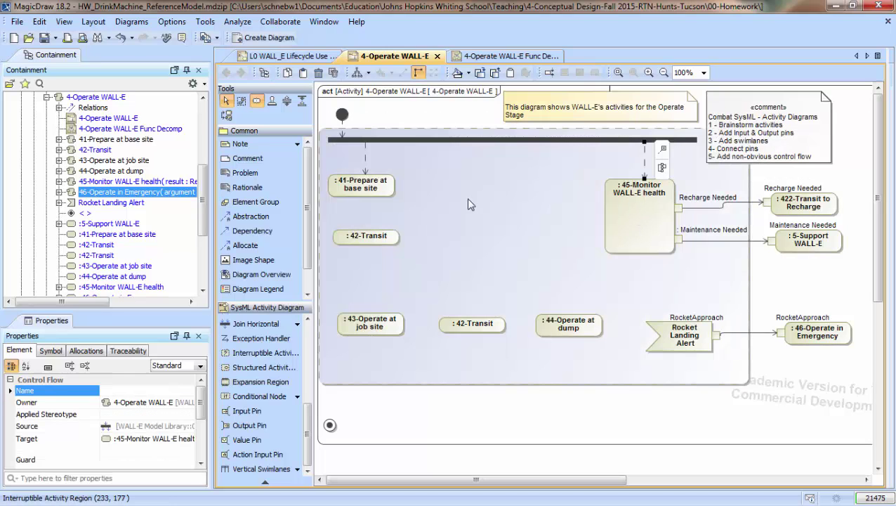
Chain control flows from 41-Prepare at base site through 42-Transit, 43-Operate at job site and the second 42-Transit to 44-Operate at dump
click(377, 188)
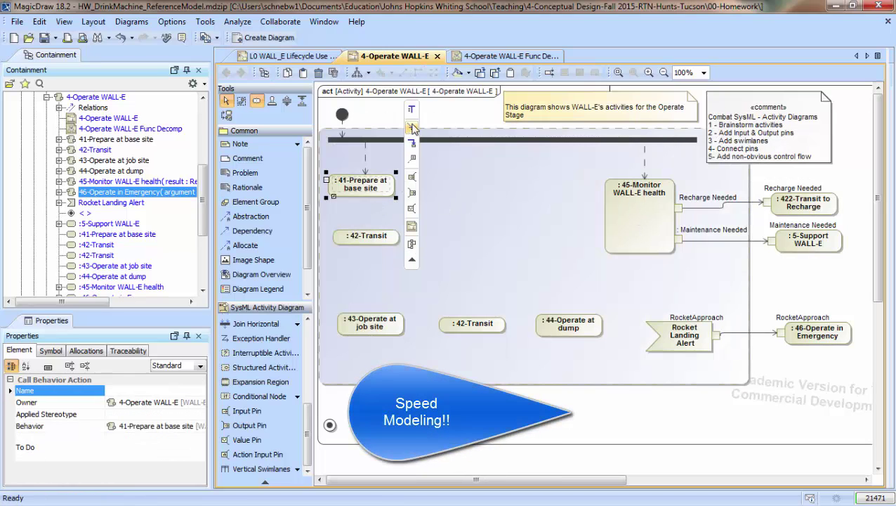
click(408, 184)
click(365, 235)
click(366, 235)
click(415, 158)
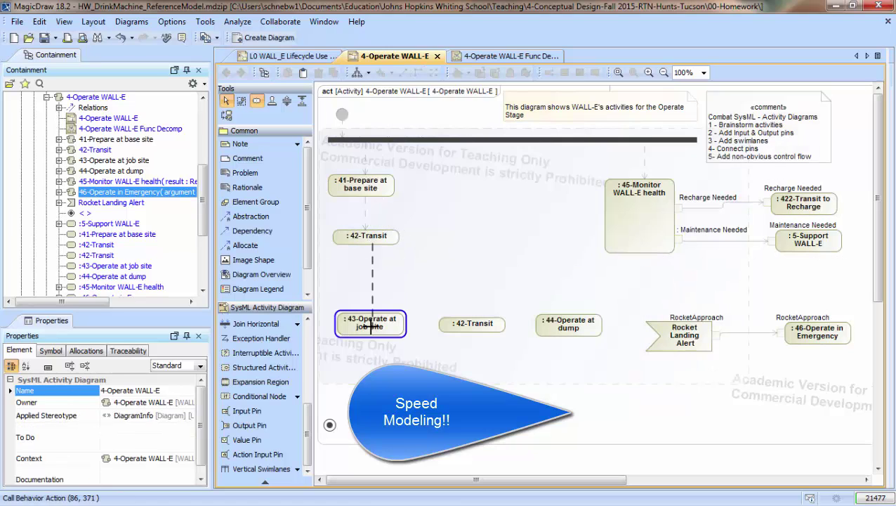
click(383, 330)
click(384, 330)
click(419, 267)
click(469, 323)
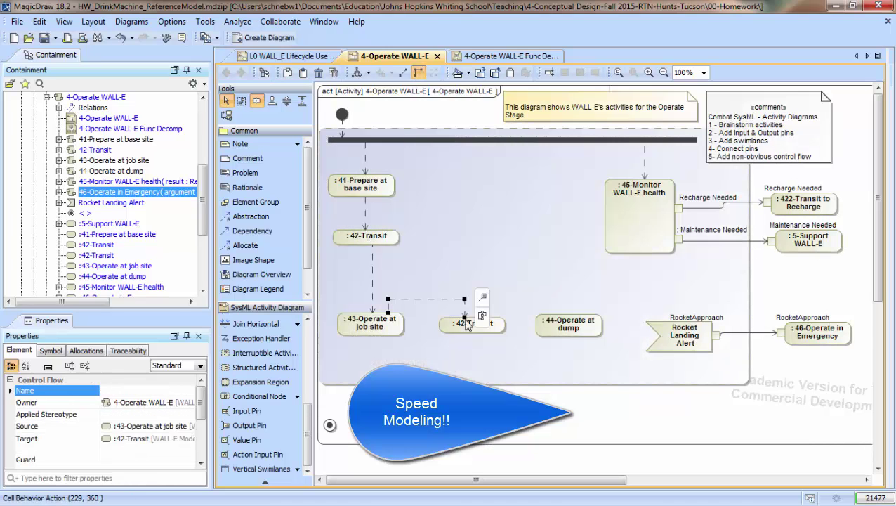
click(483, 315)
click(562, 324)
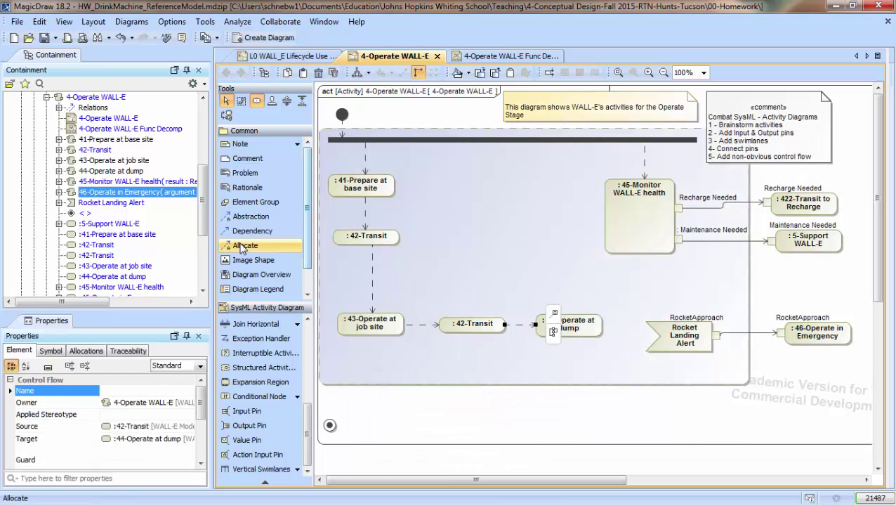
Place another 42-Transit action above 44-Operate at dump and shift the three actions in the lower row slightly left
drag(75, 152, 570, 251)
drag(577, 334, 572, 334)
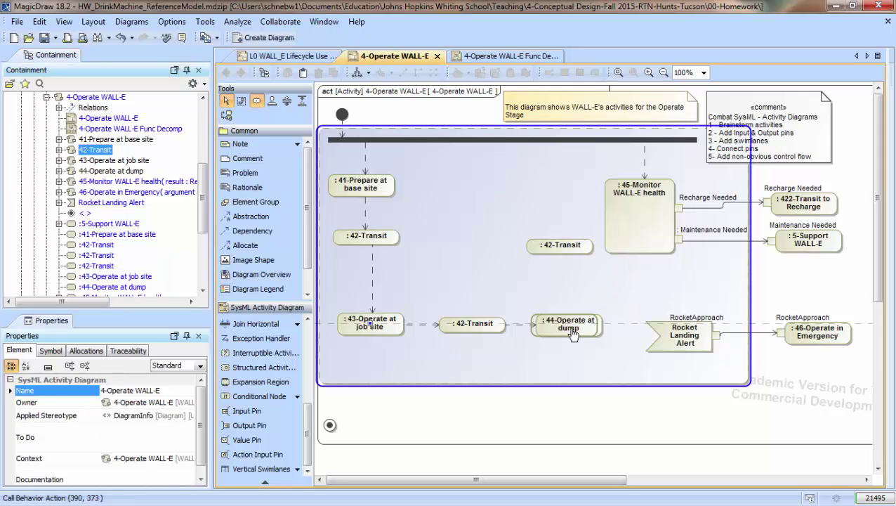
drag(472, 336, 464, 336)
click(360, 331)
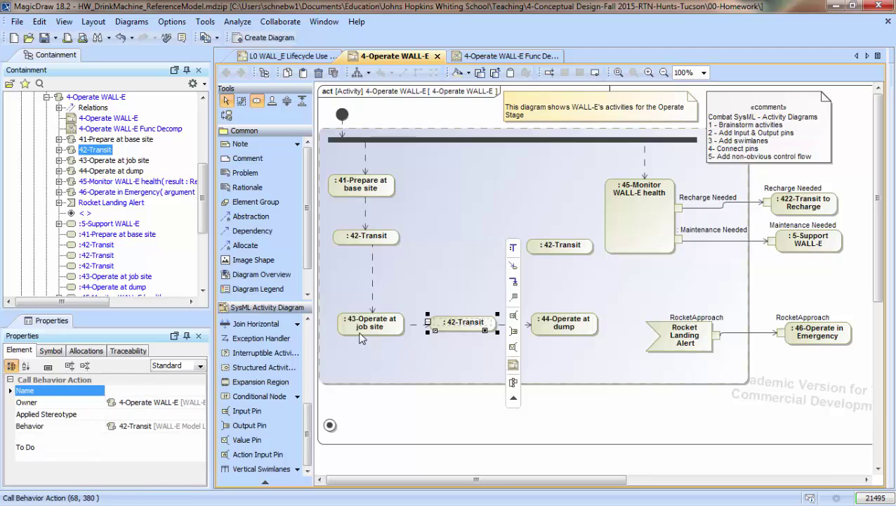
drag(359, 332, 351, 332)
click(460, 363)
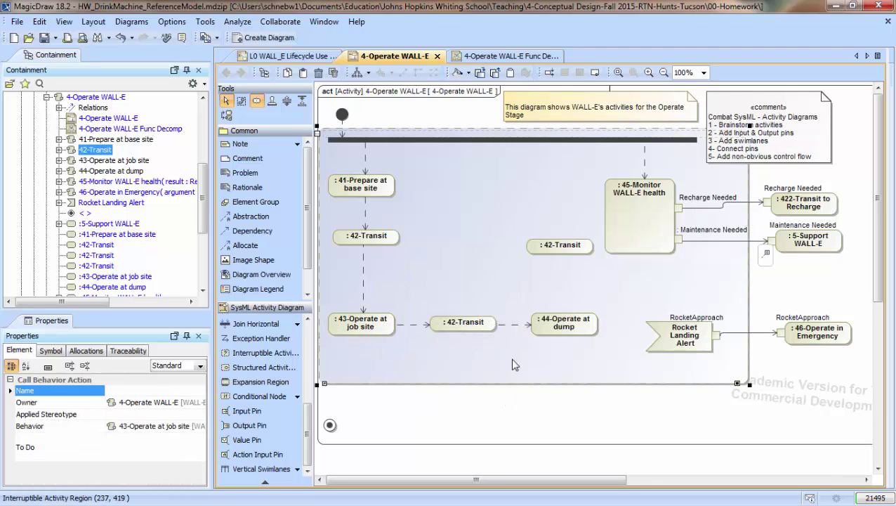
Draw control flows from 44-Operate at dump to the new 42-Transit and from there back to 41-Prepare at base site
click(582, 329)
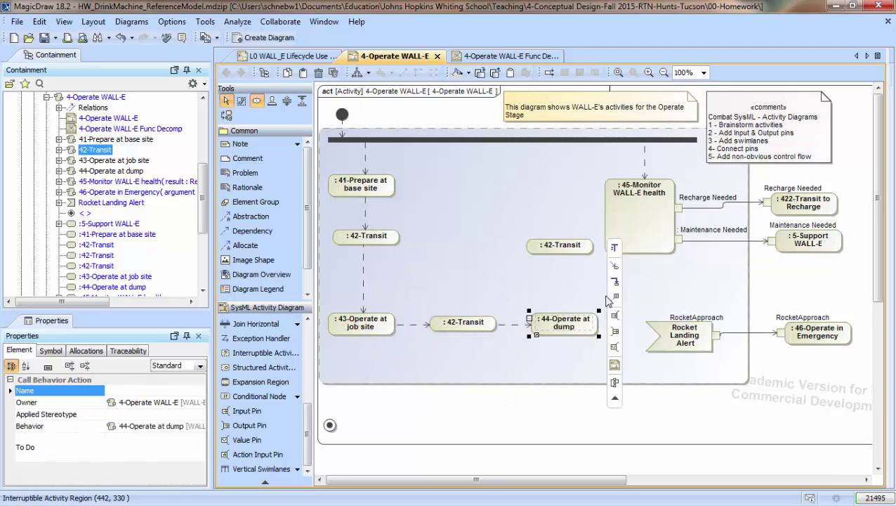
drag(613, 269, 549, 245)
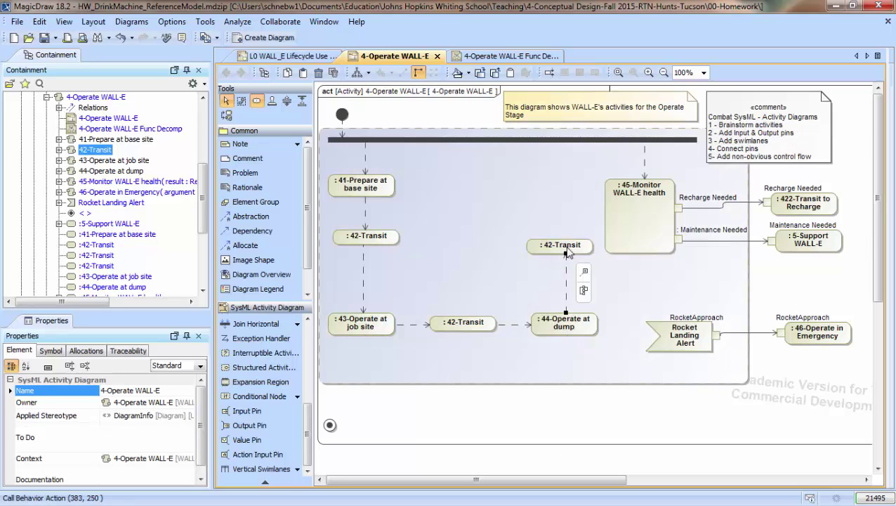
click(583, 251)
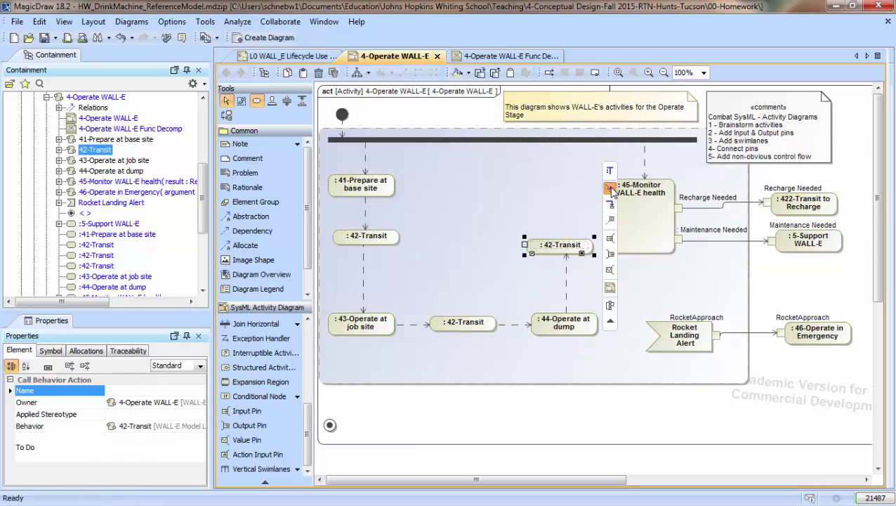
drag(610, 188, 390, 181)
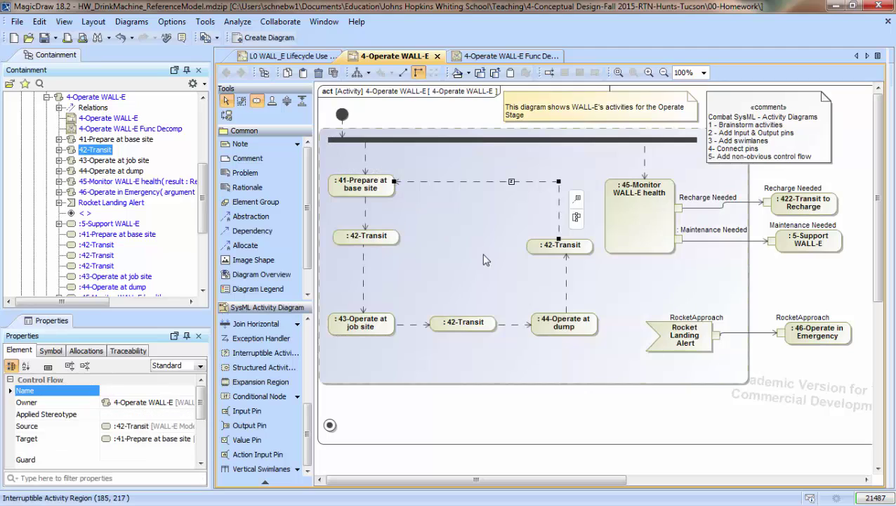
click(571, 226)
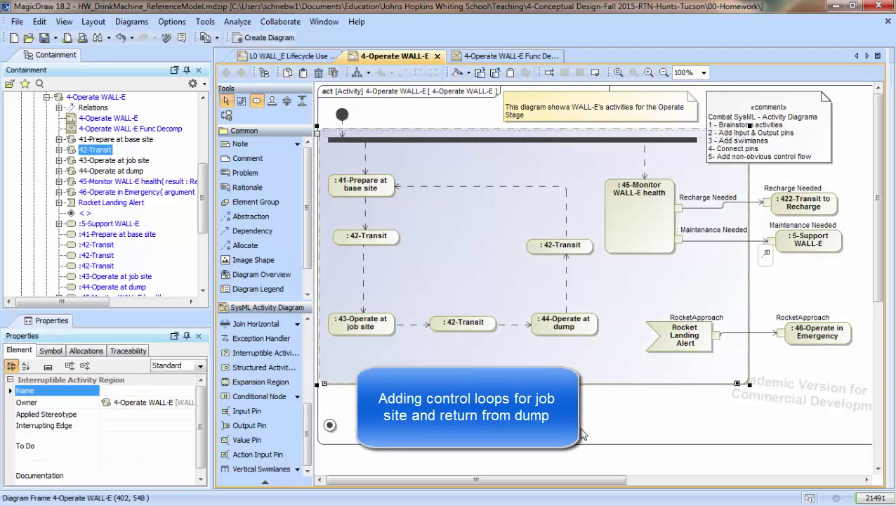
click(582, 431)
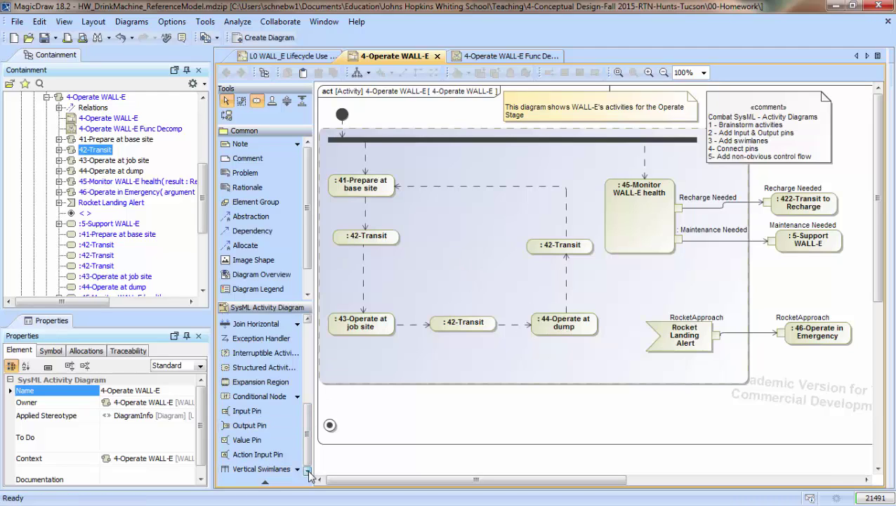
Insert a decision node on the flow between 43-Operate at job site and 42-Transit, and name it "WALL-E trash bin full?"
drag(309, 447, 312, 412)
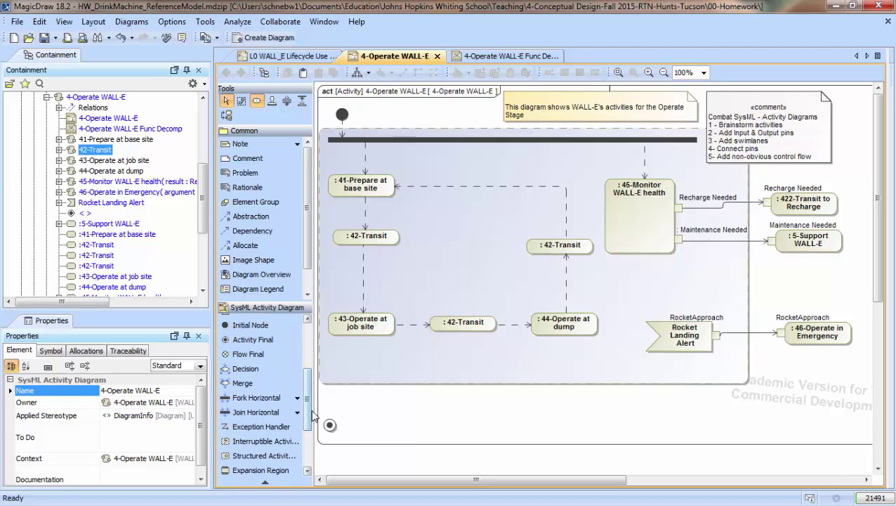
click(254, 371)
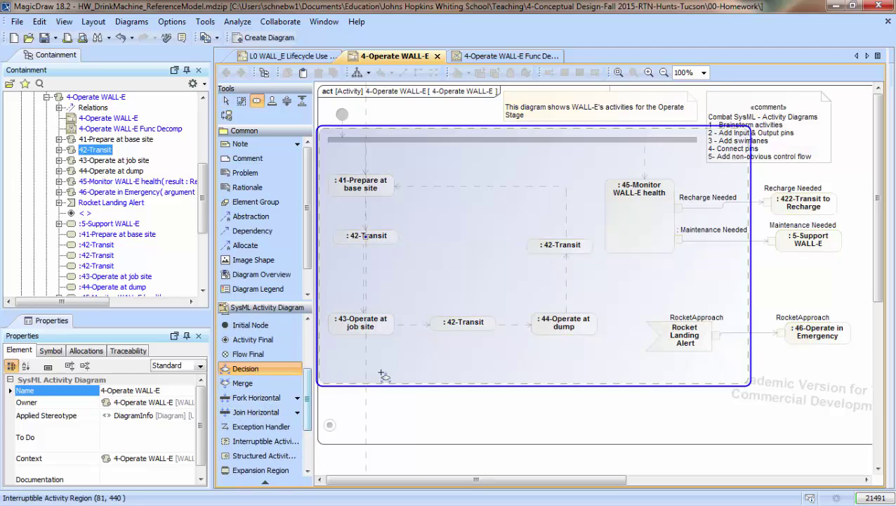
click(410, 324)
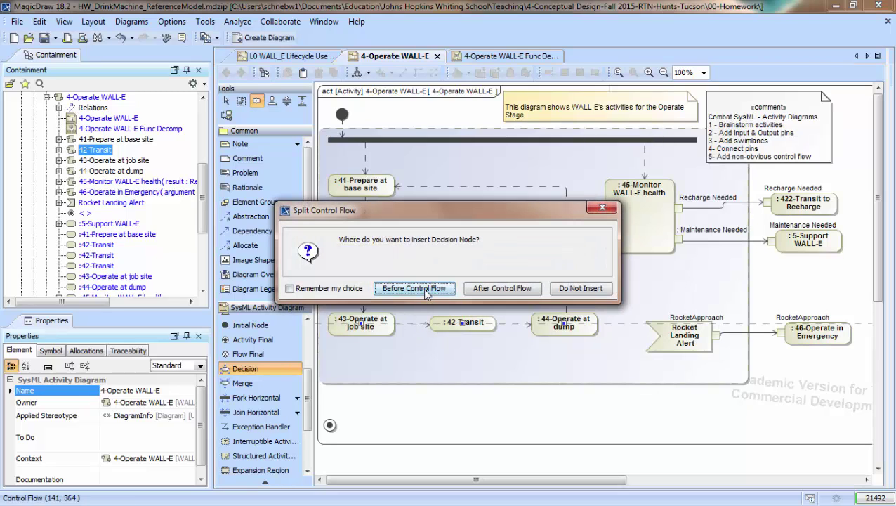
key(Return)
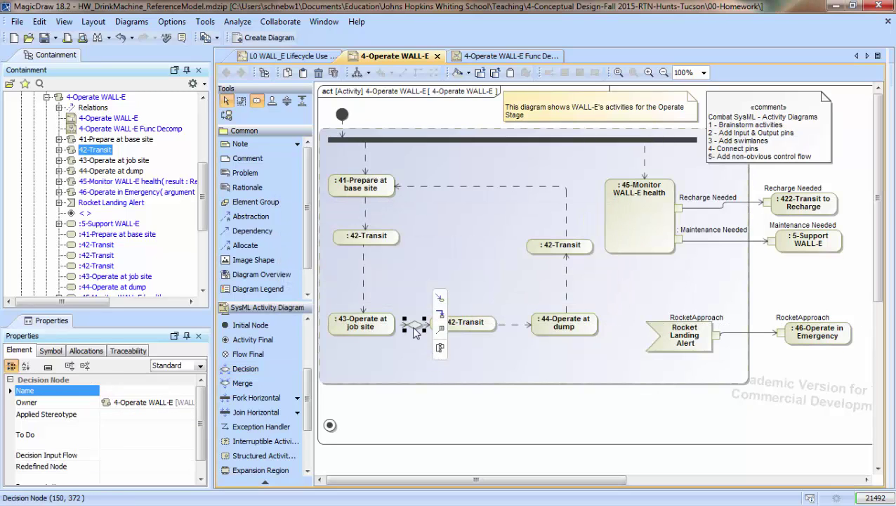
click(166, 391)
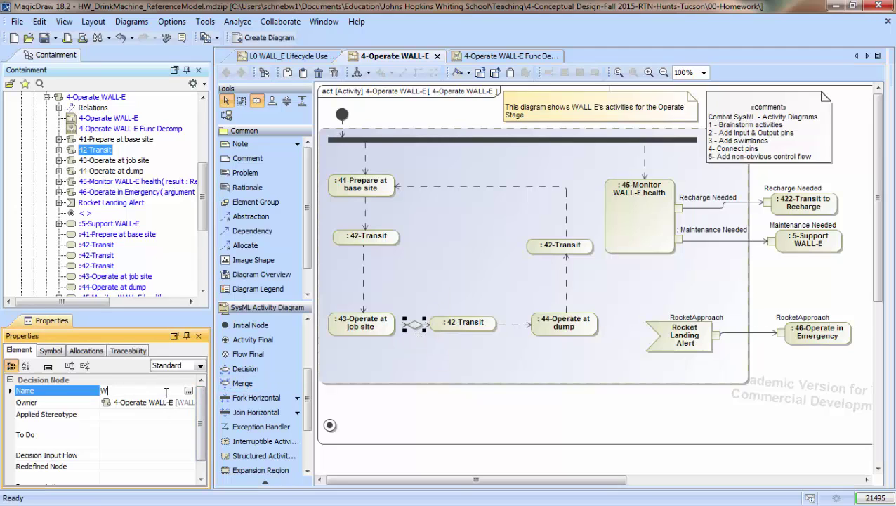
text(WALL-E trash)
key(Return)
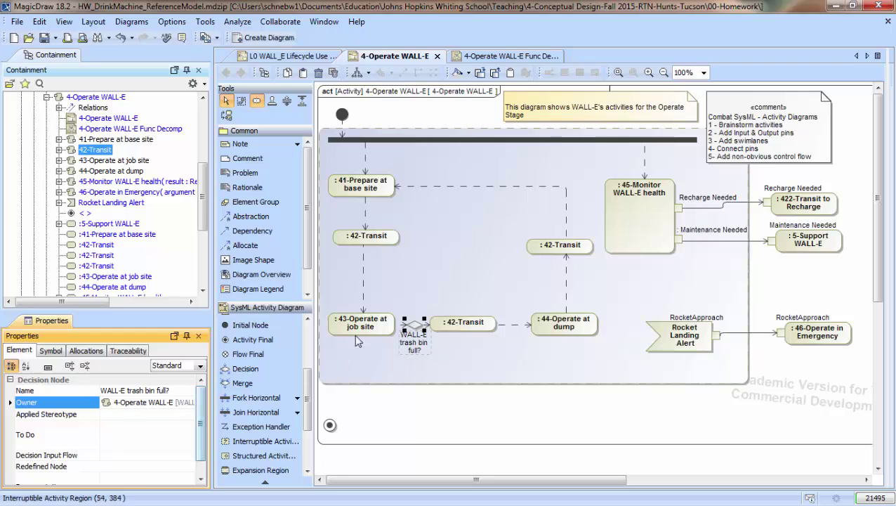
click(418, 367)
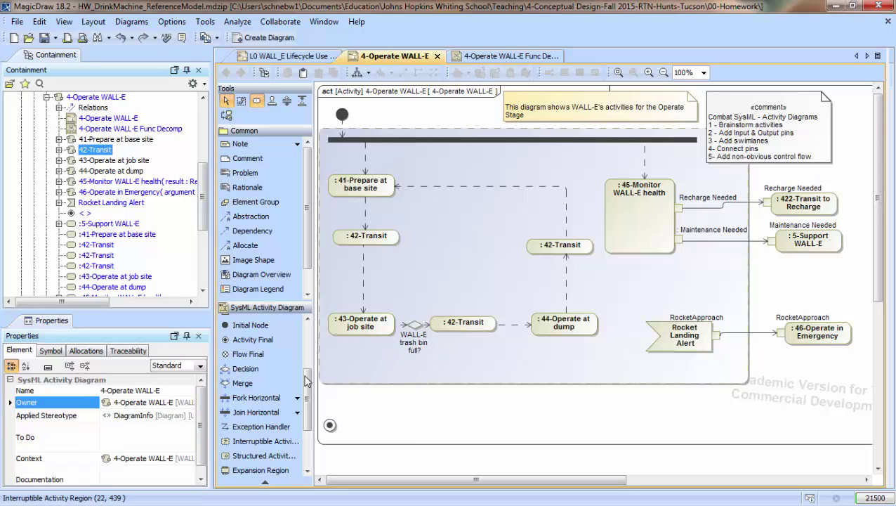
Insert a merge node on the flow into 43-Operate at job site and connect the trash bin decision back to it with a control flow
click(239, 382)
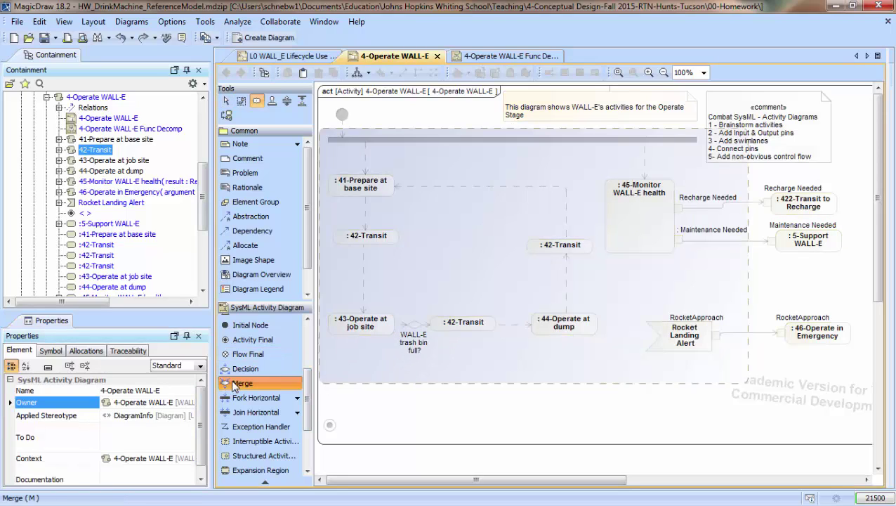
click(363, 290)
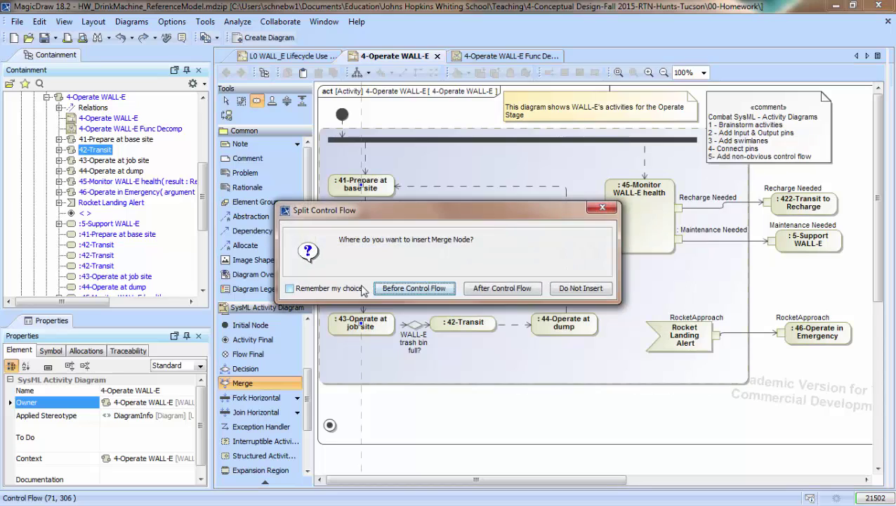
click(414, 288)
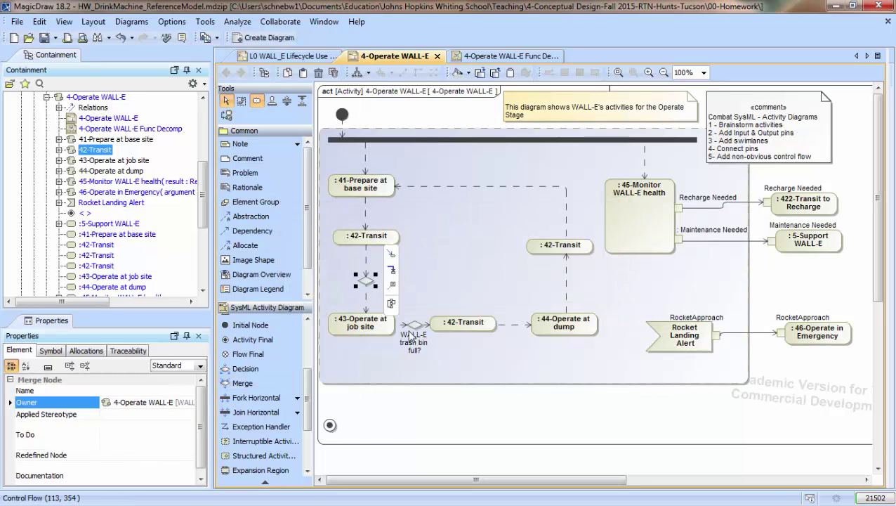
click(413, 327)
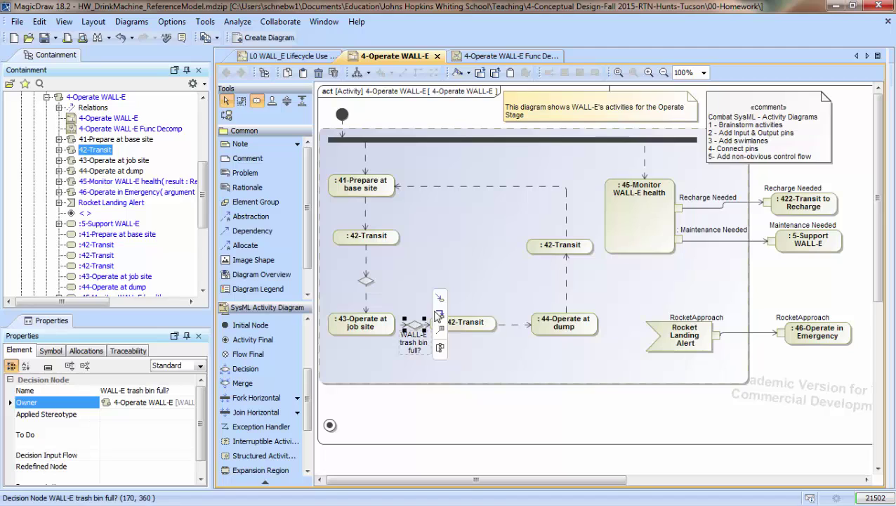
click(438, 314)
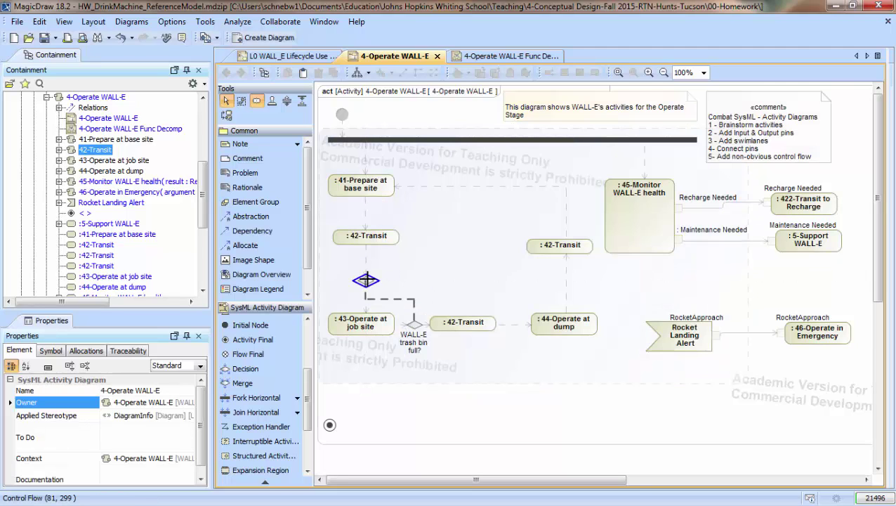
click(366, 280)
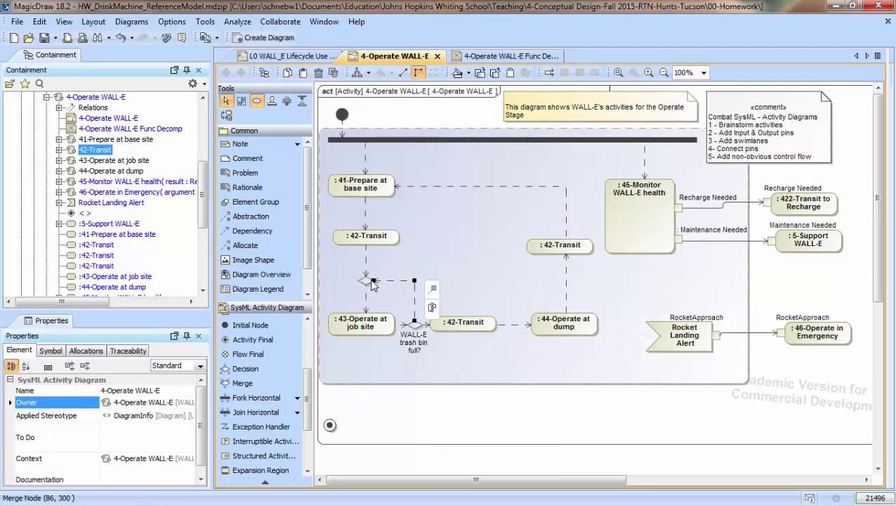
click(459, 373)
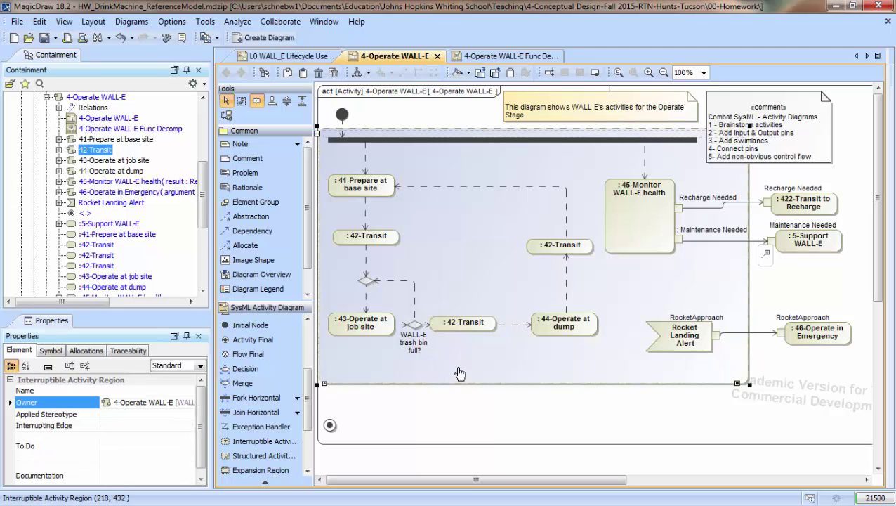
Set the guard of the flow from the decision to the merge node to "No" and shift the lower 42-Transit slightly right
click(415, 300)
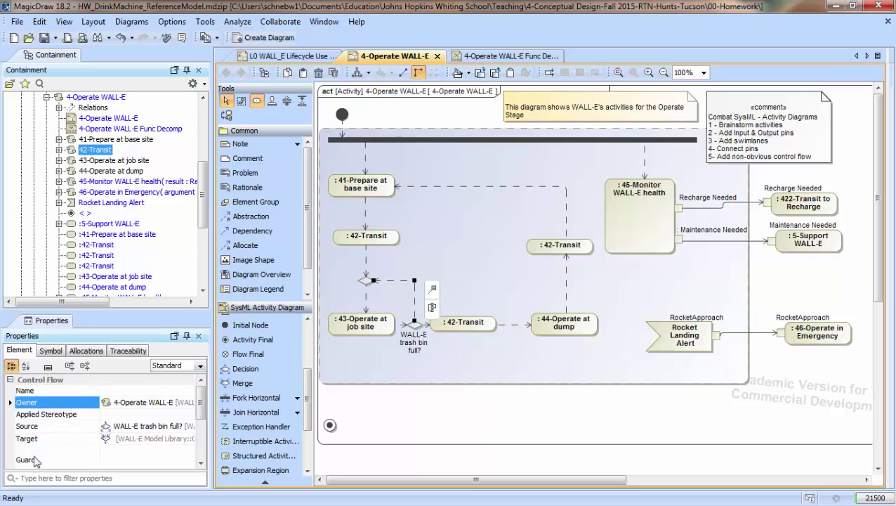
click(138, 457)
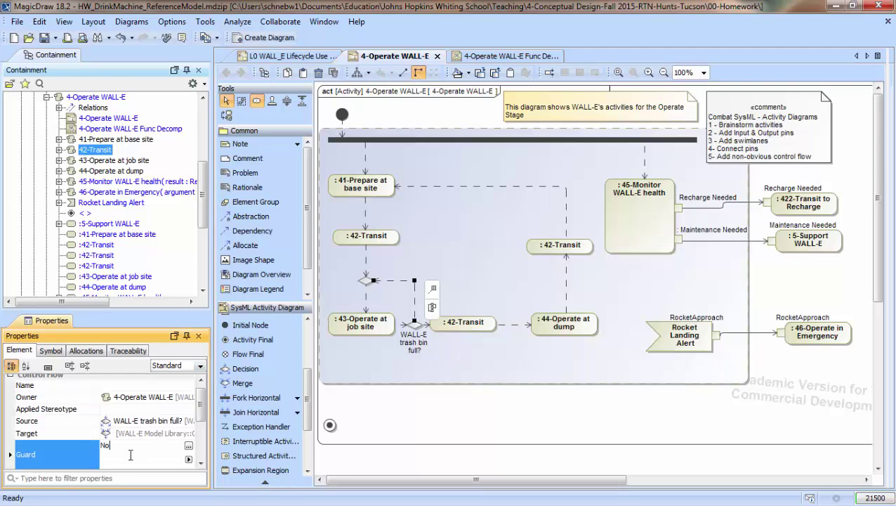
click(484, 335)
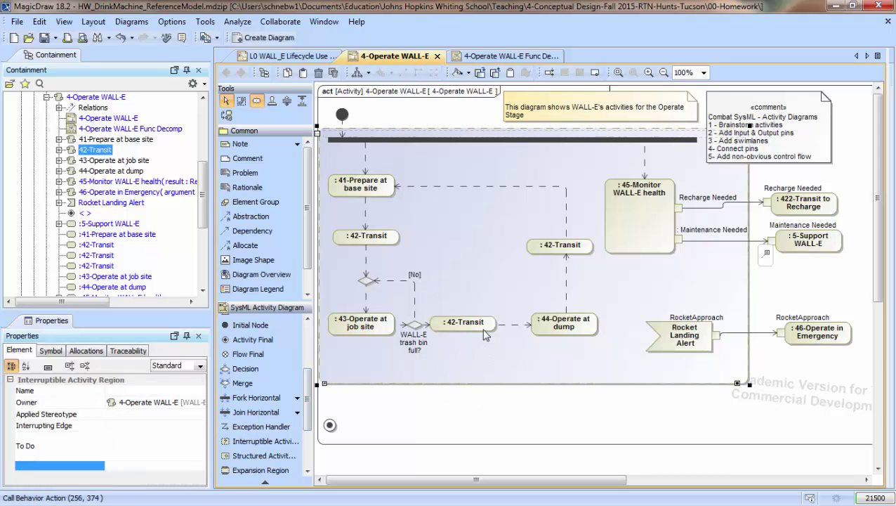
click(485, 335)
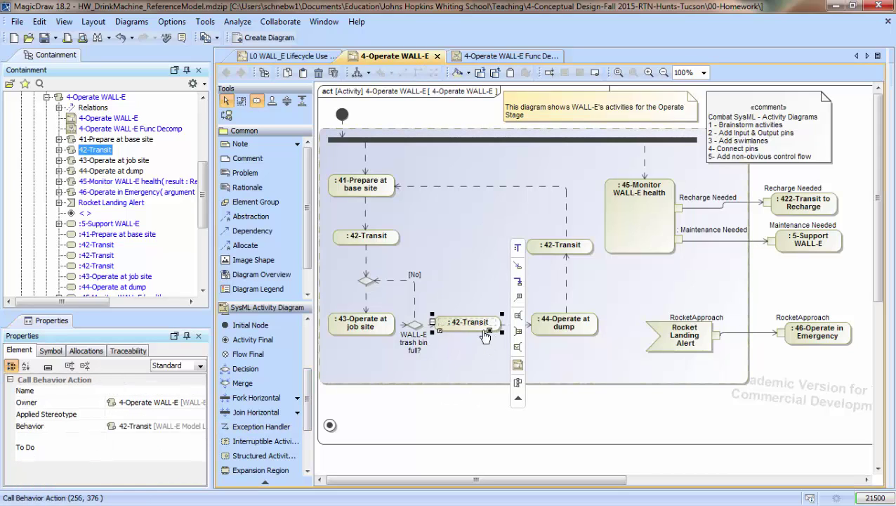
Shift the lower 42-Transit slightly right and set the guard of the flow from the trash bin decision to it to "Yes"
drag(484, 335, 489, 335)
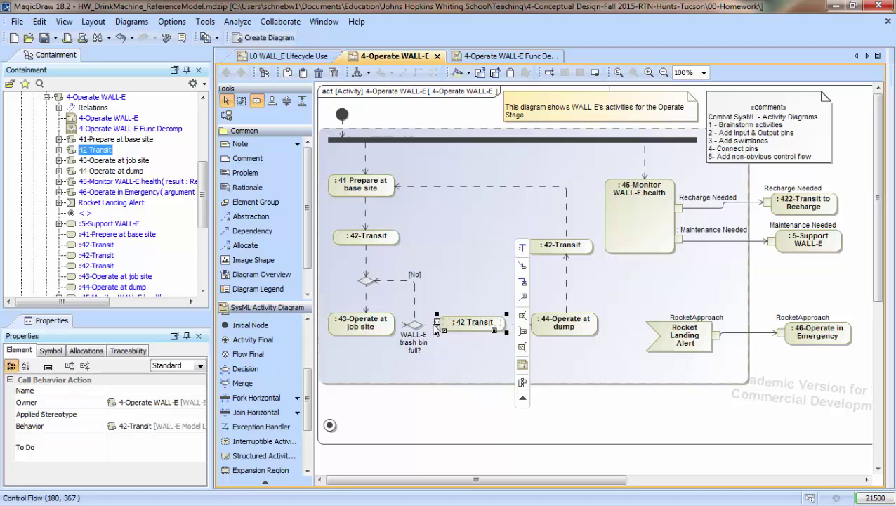
click(430, 331)
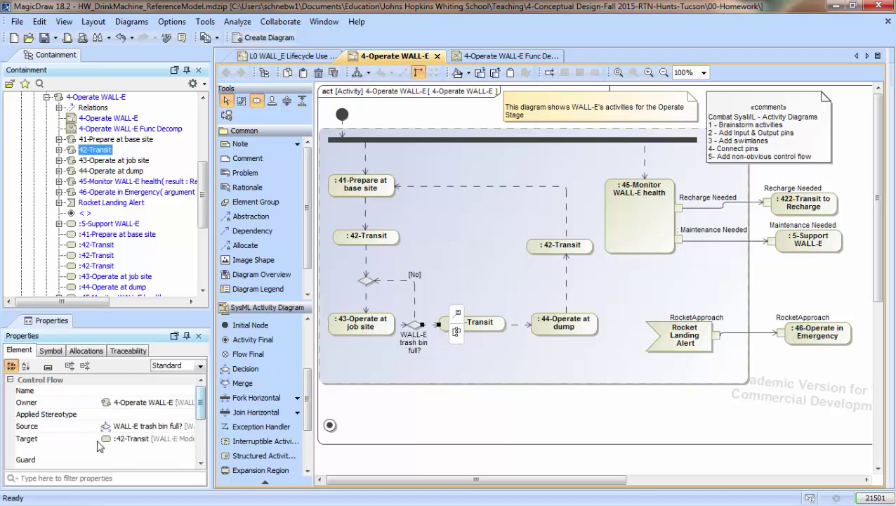
click(117, 460)
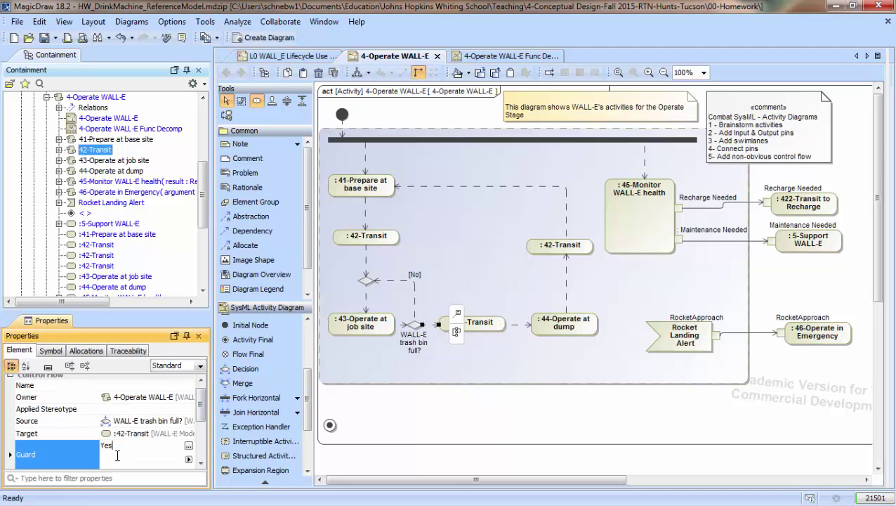
click(492, 275)
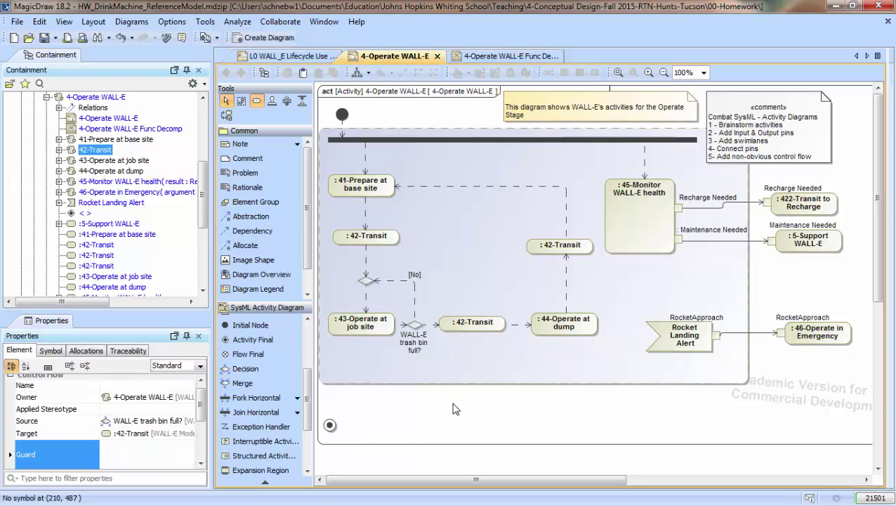
click(492, 274)
Move 44-Operate at dump and the lower 42-Transit a little to the right to make room for the "Yes" guard label
click(561, 330)
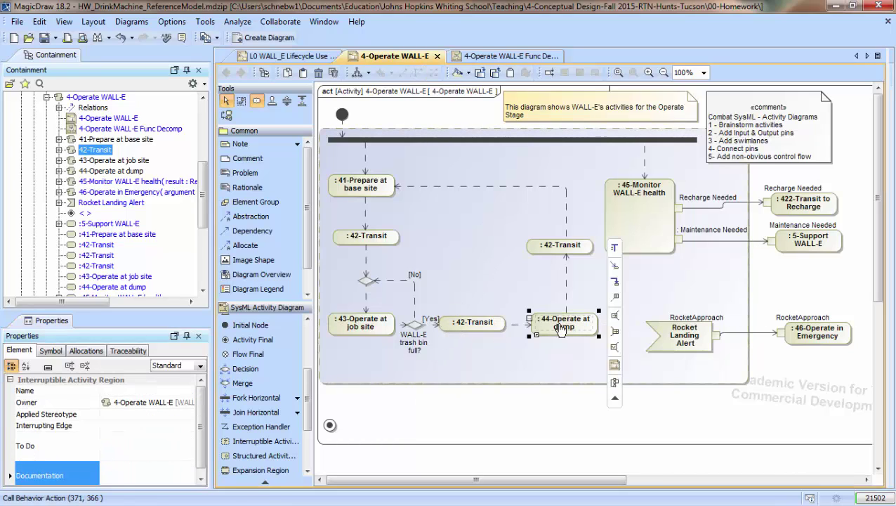
key(Right)
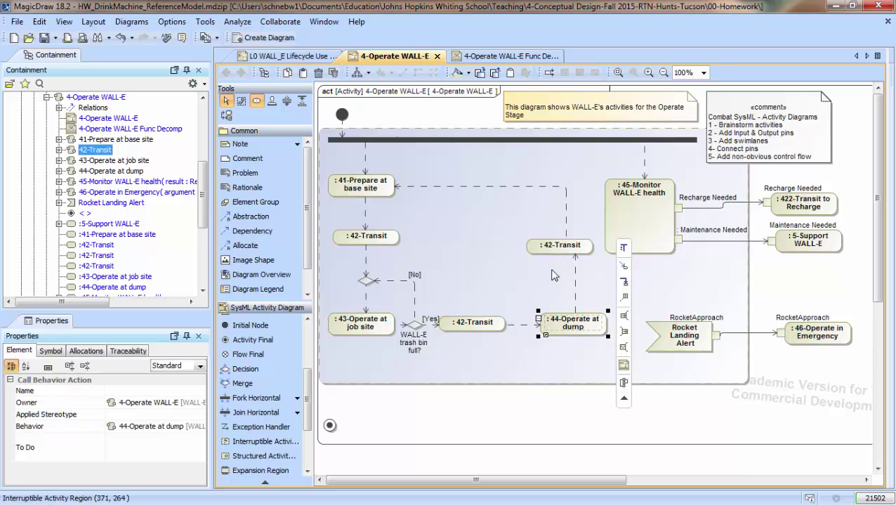
drag(484, 322, 494, 323)
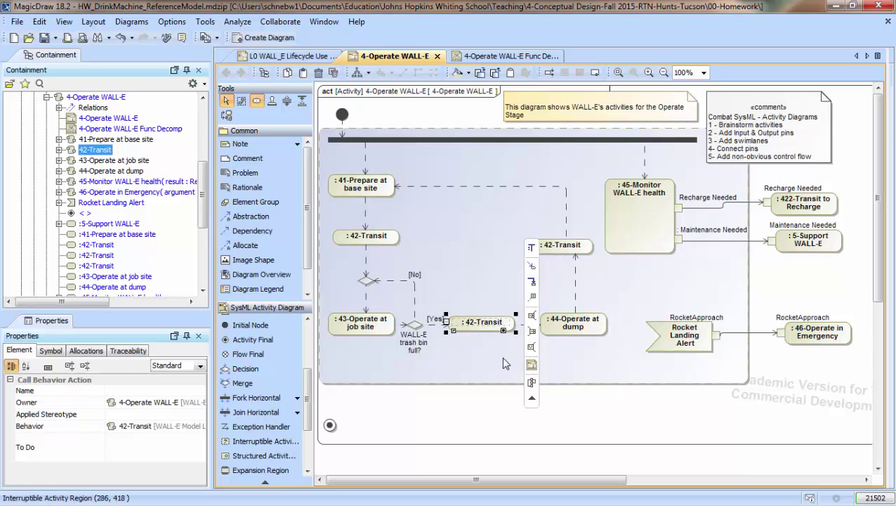
click(430, 363)
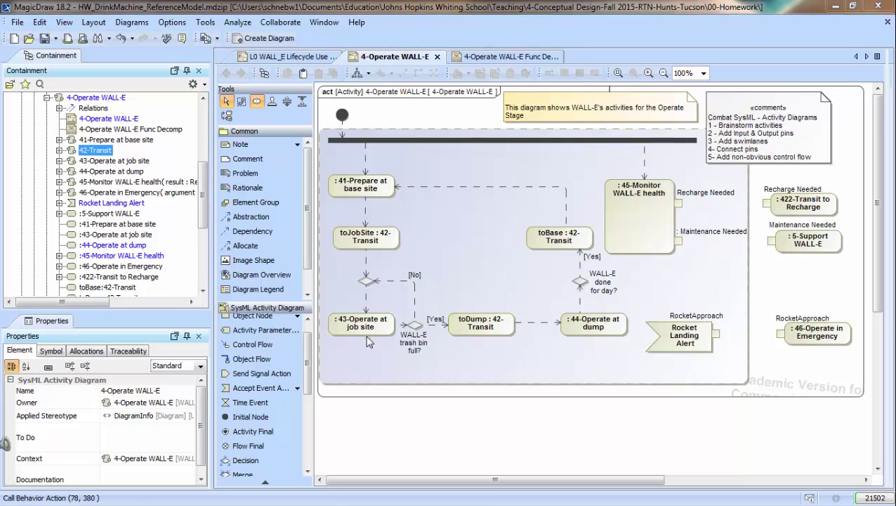
Insert a merge node on the control flow between 41-Prepare at base site and toJobSite : 42-Transit
scroll(307, 393, down, 3)
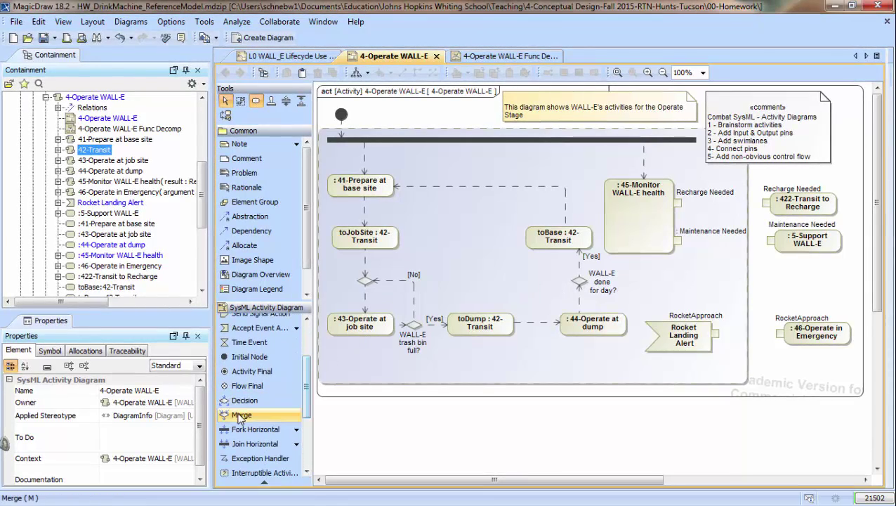
click(241, 417)
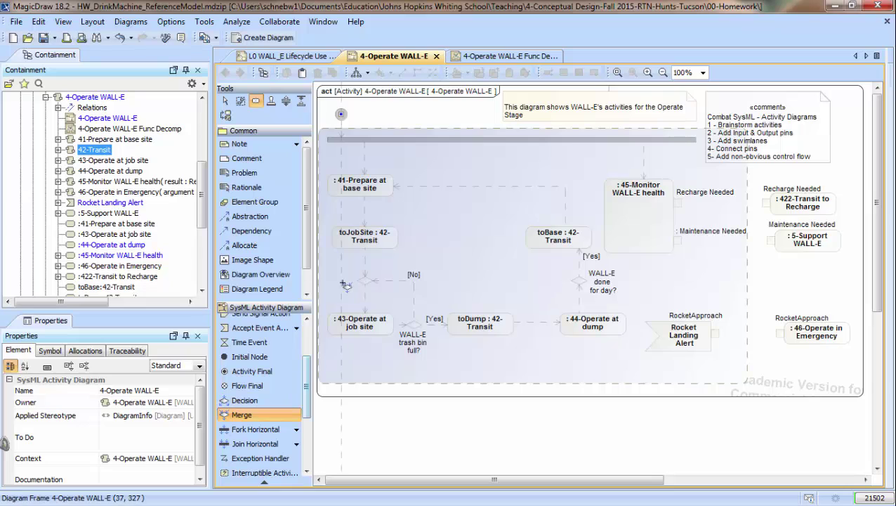
click(368, 212)
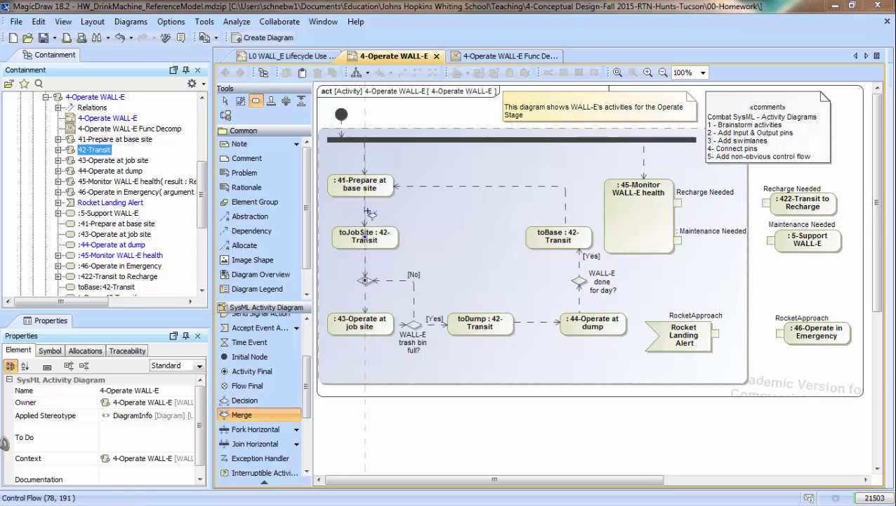
click(413, 288)
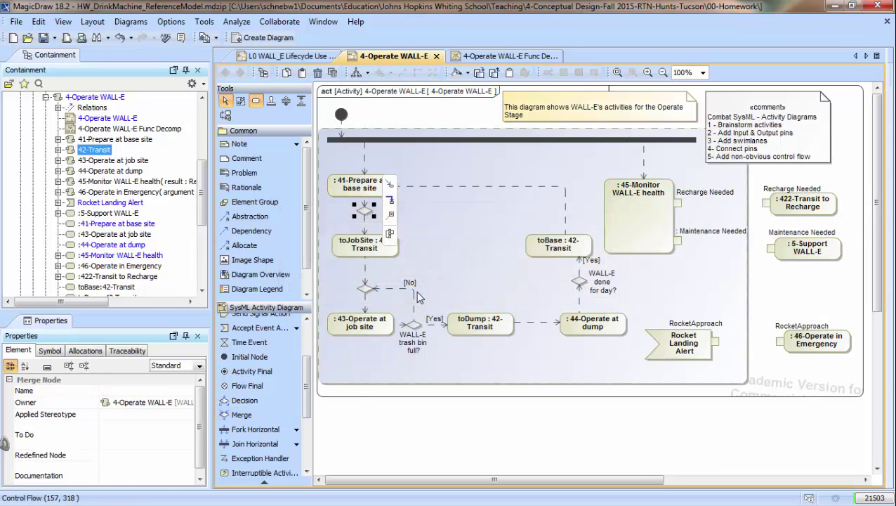
Draw a control flow from the "WALL-E done for day?" decision to the new merge node and set its guard to "No"
click(581, 281)
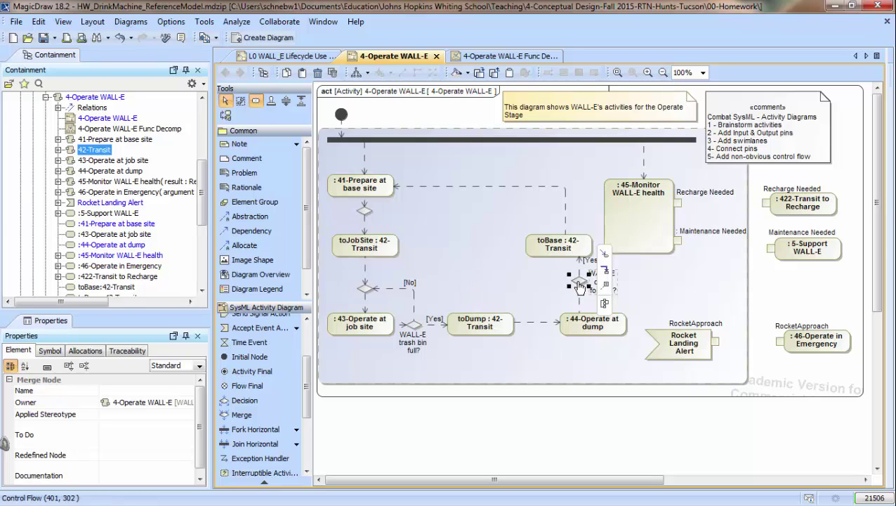
click(603, 253)
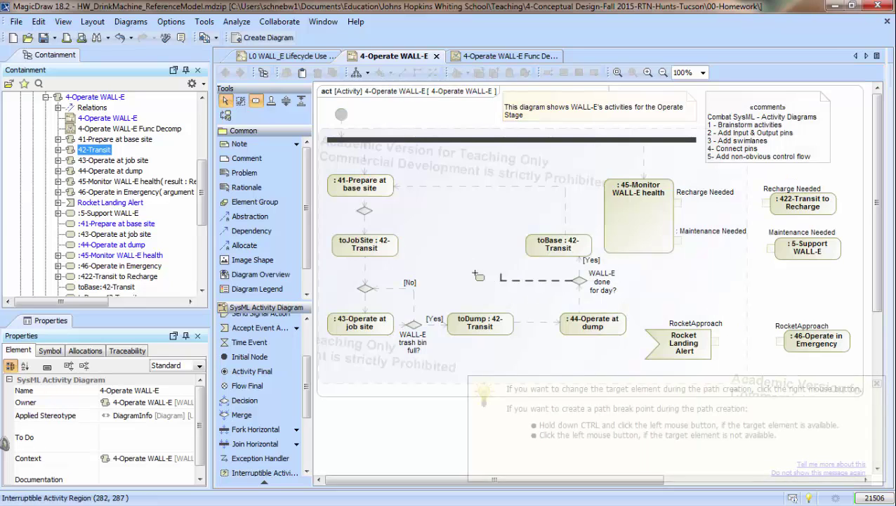
click(364, 210)
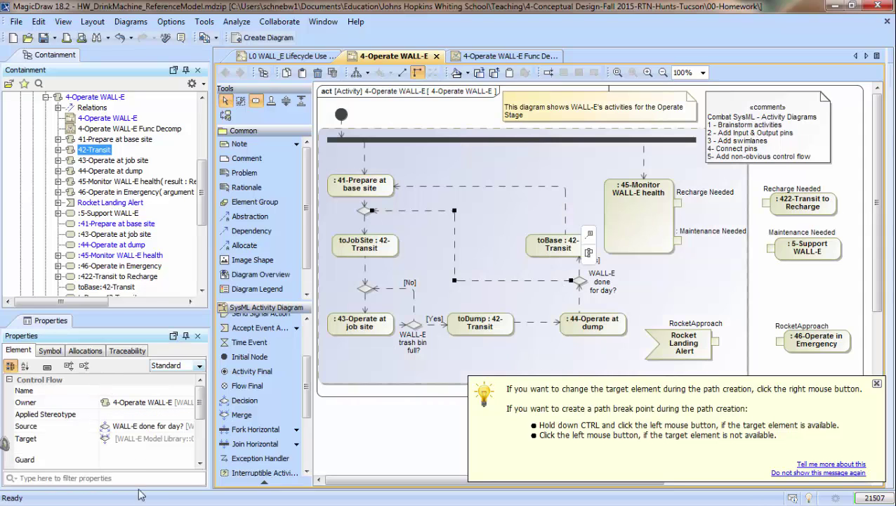
click(141, 452)
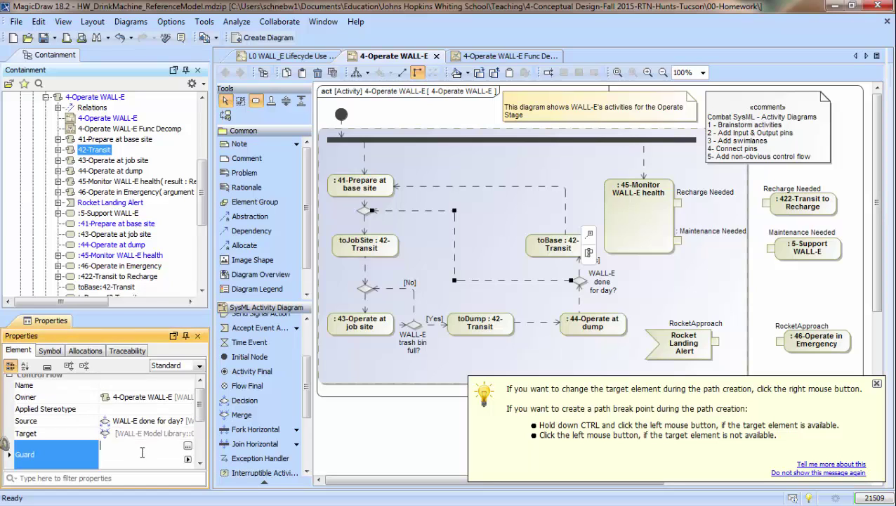
text(No)
key(Return)
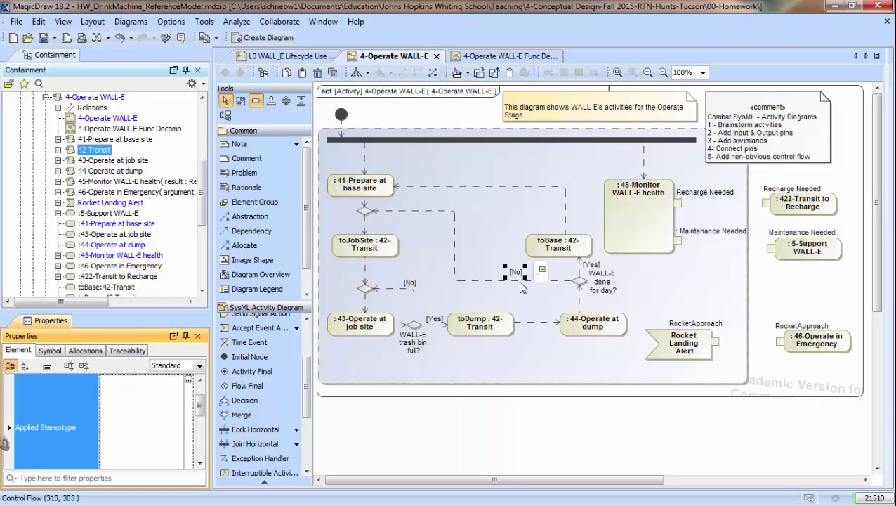
click(515, 270)
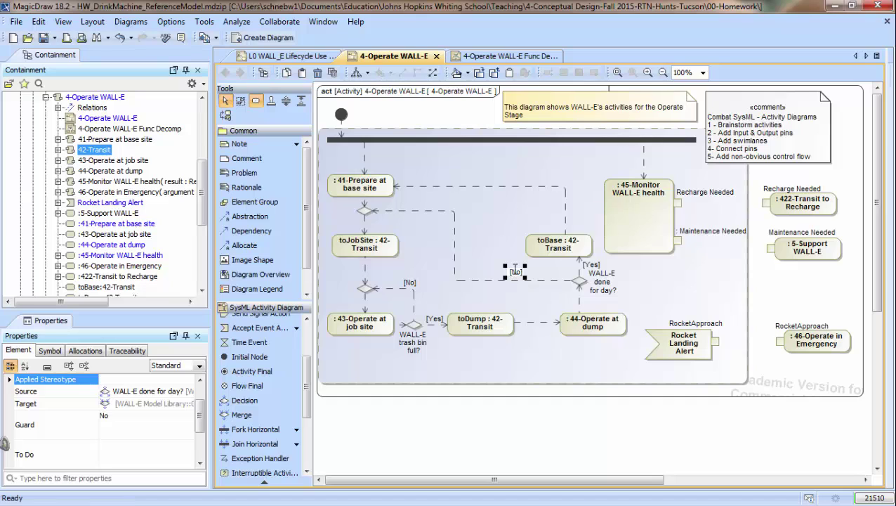
click(537, 268)
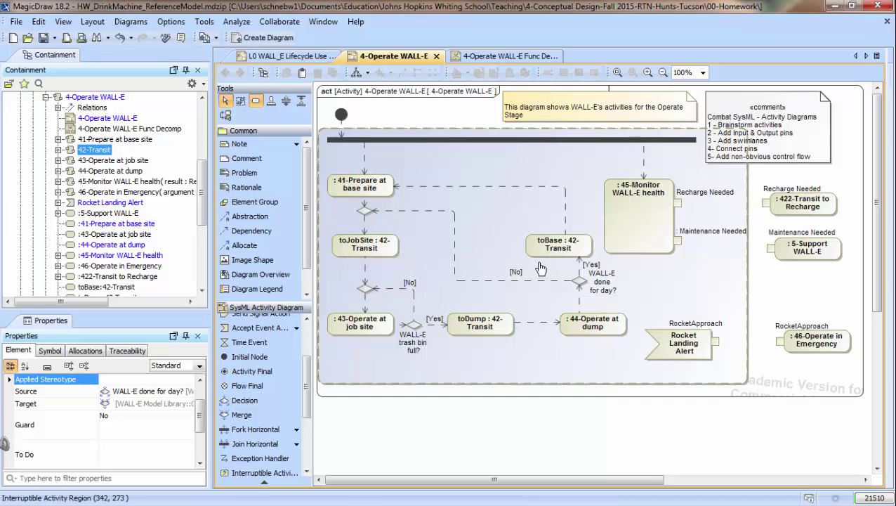
Shift the "WALL-E done for day?" name label right and move the "No" guard label closer to that decision node
click(606, 287)
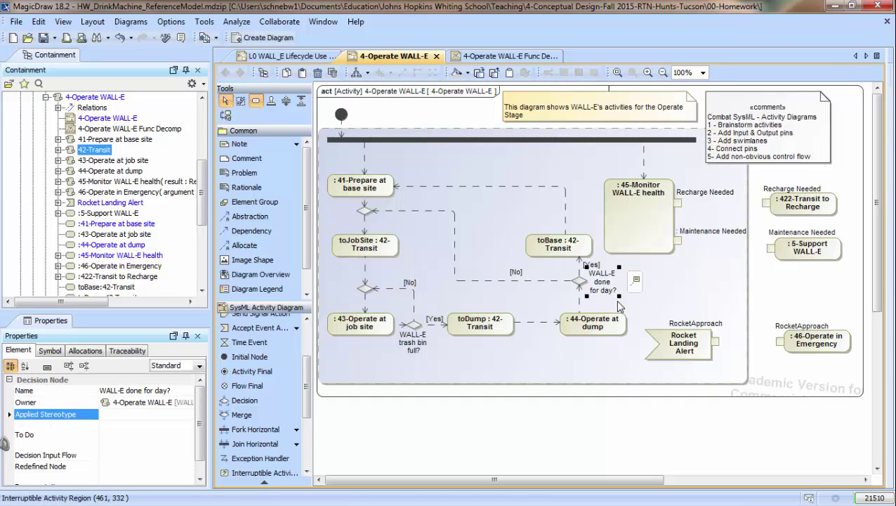
click(517, 276)
drag(518, 275, 550, 274)
click(750, 247)
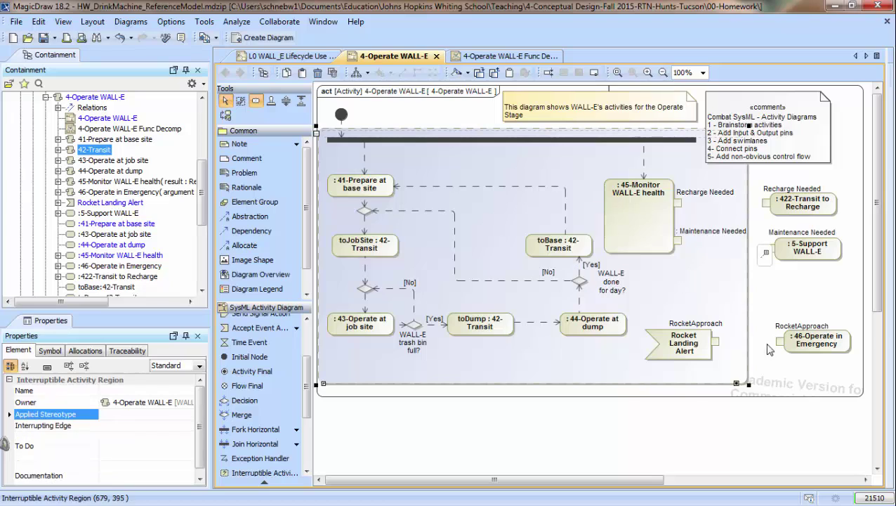
click(767, 354)
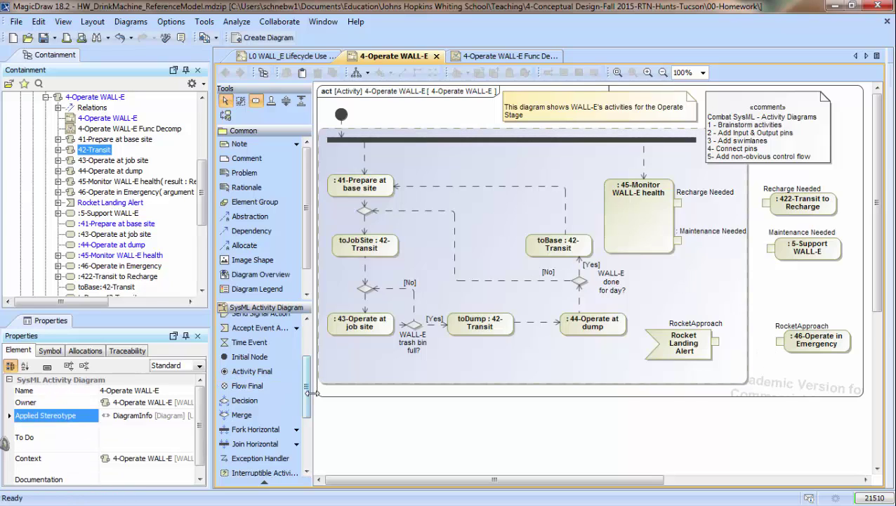
Draw an exception handler from the Rocket Landing Alert's RocketApproach pin to the RocketApproach input pin of 46-Operate in Emergency
drag(305, 411, 309, 472)
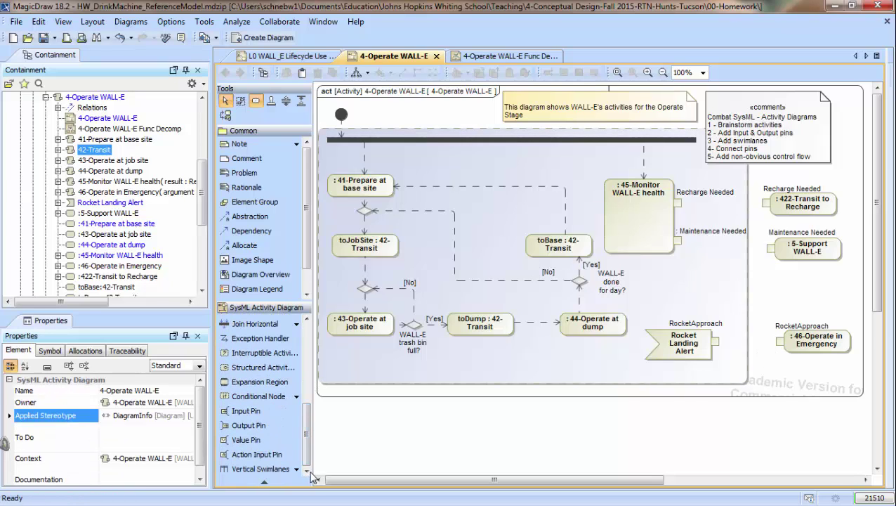
click(247, 338)
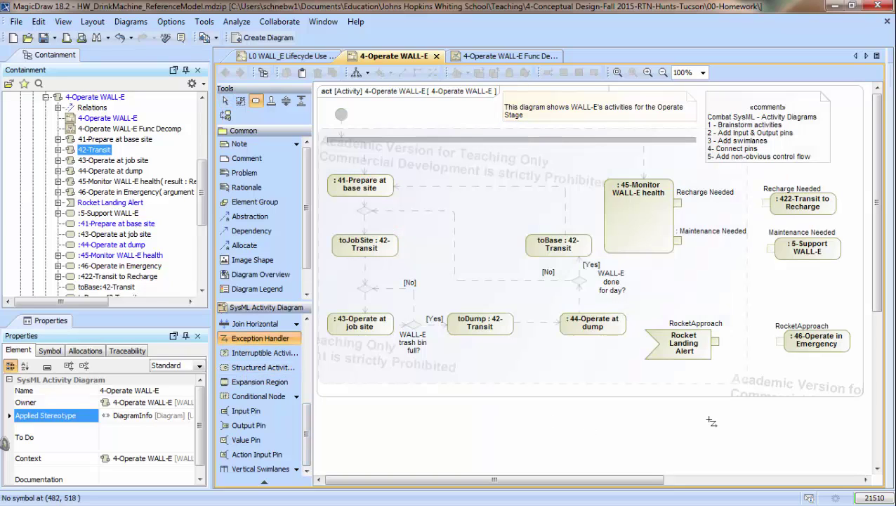
click(715, 342)
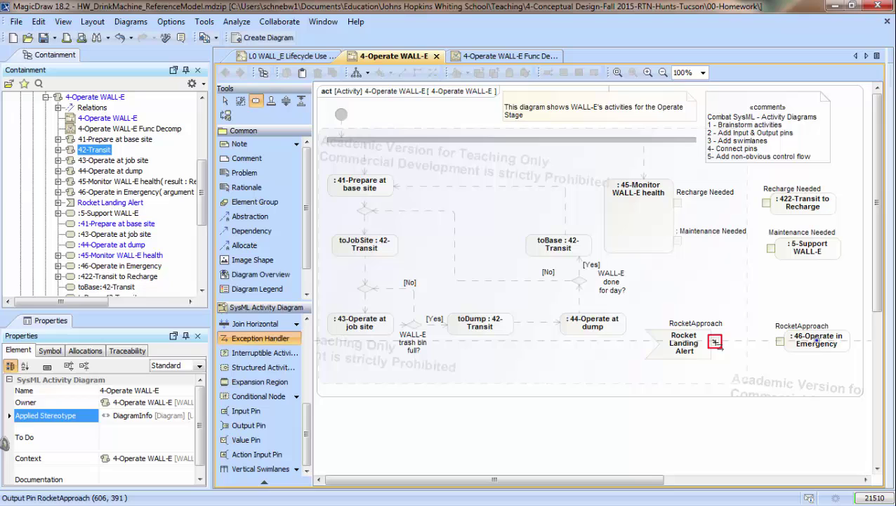
click(780, 341)
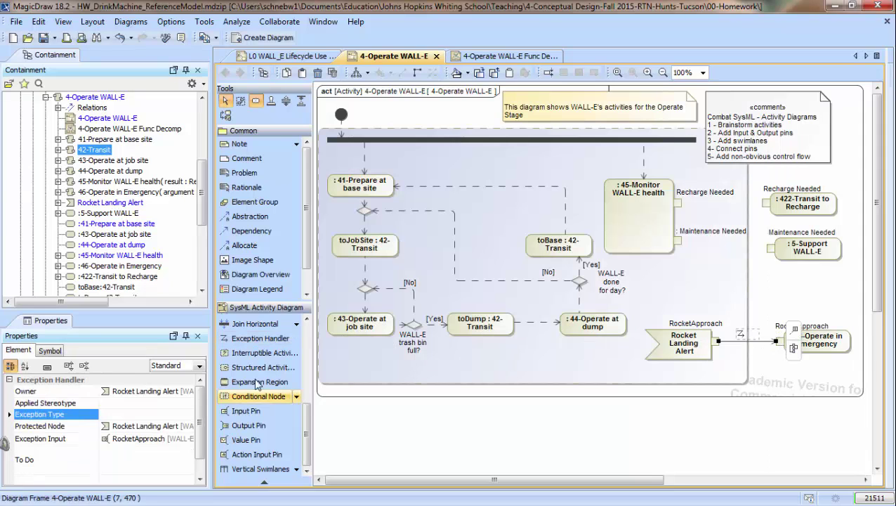
Draw an exception handler from the Maintenance Needed pin of 45-Monitor WALL-E health to the input pin of 5-Support WALL-E
click(241, 340)
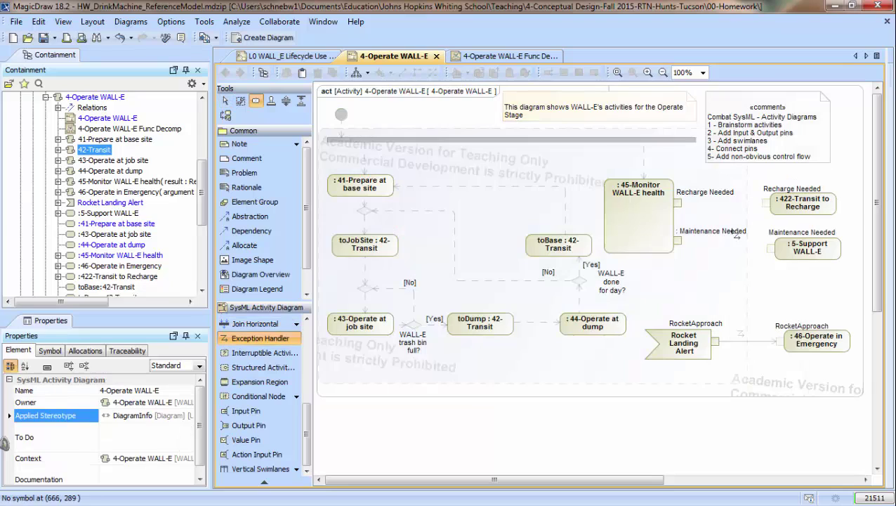
click(678, 241)
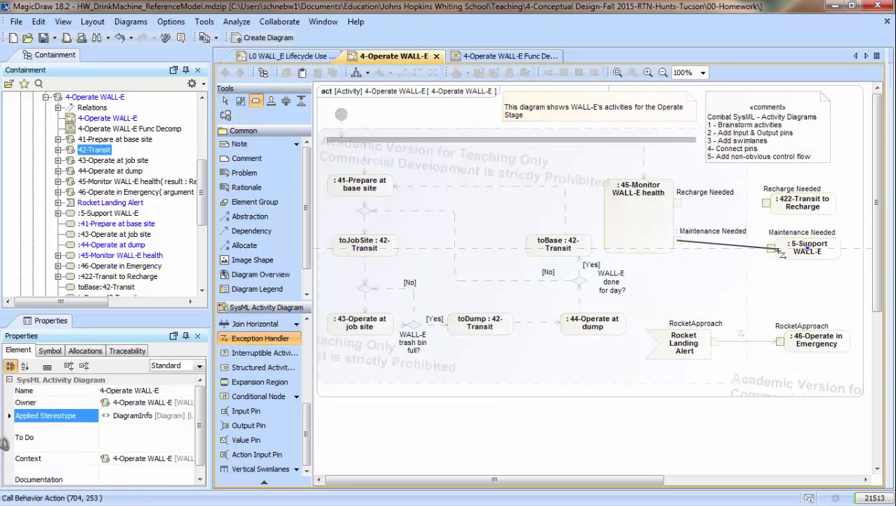
click(770, 247)
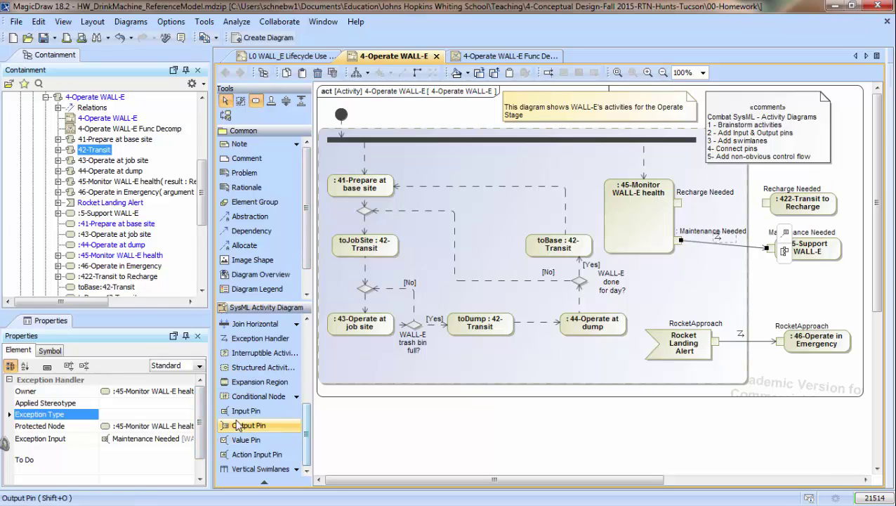
Draw an exception handler from the Recharge Needed pin of 45-Monitor WALL-E health to the input pin of 422-Transit to Recharge
click(237, 340)
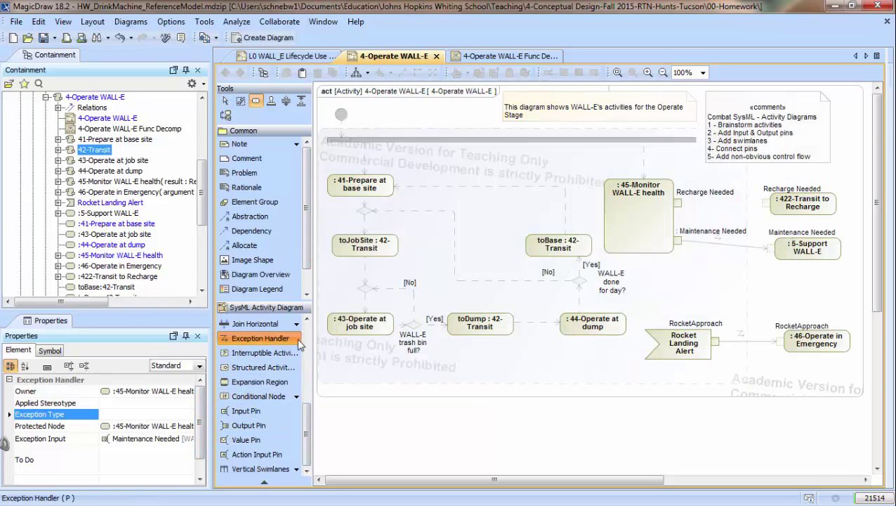
click(677, 203)
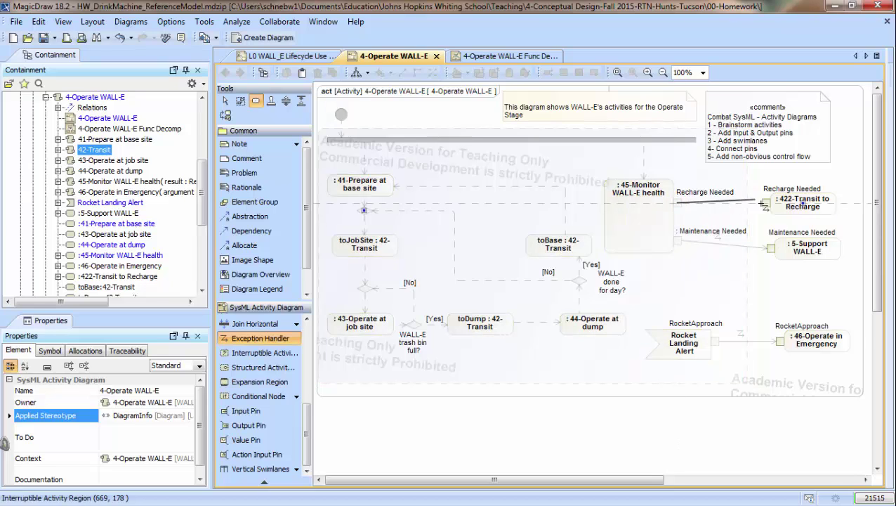
click(764, 203)
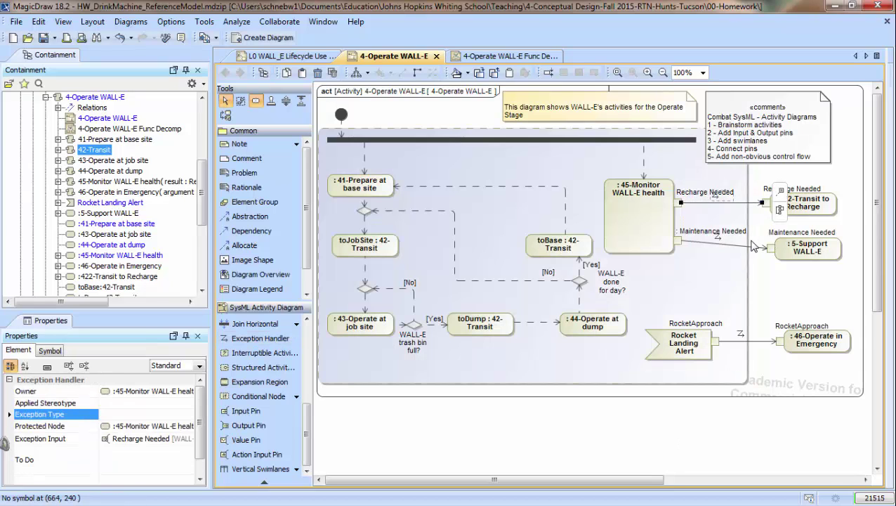
Align the Maintenance Needed pins of 45-Monitor WALL-E health and 5-Support WALL-E to the same height
click(679, 242)
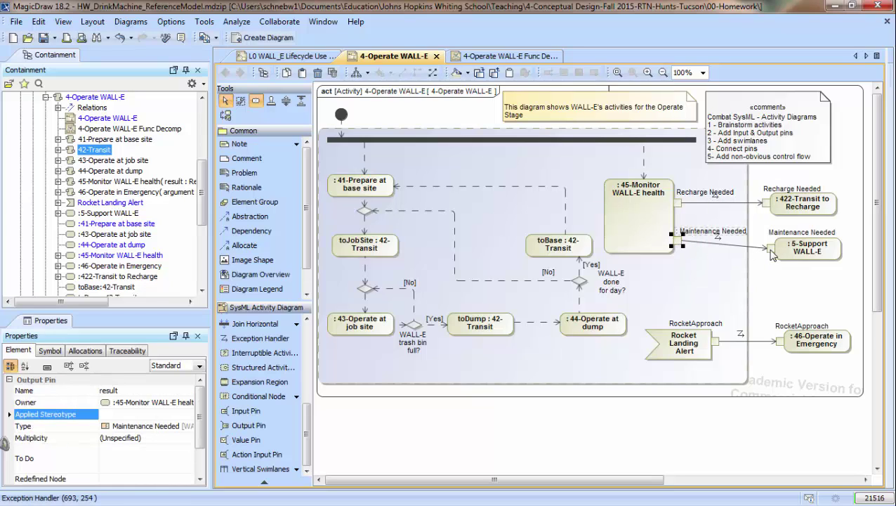
shift+click(769, 249)
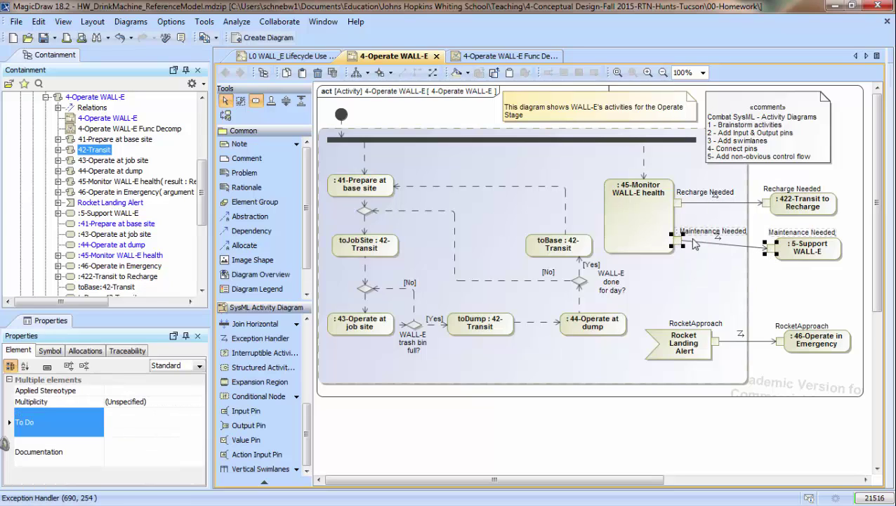
click(390, 72)
click(398, 134)
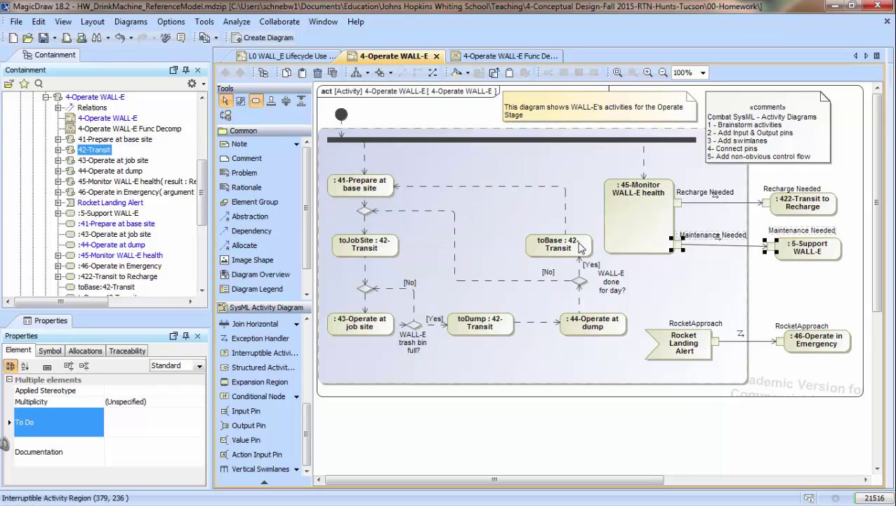
click(781, 371)
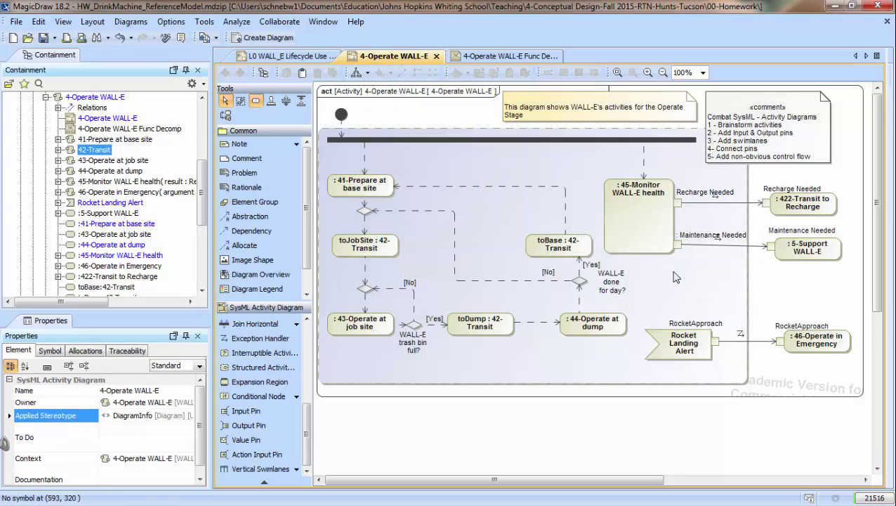
Move the zigzag symbols of the three exception handlers below their lines and save the project
click(720, 244)
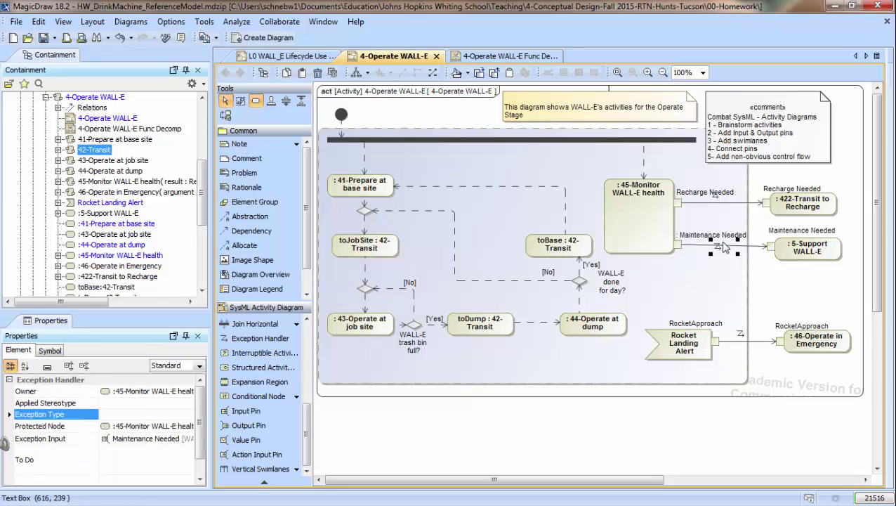
click(716, 203)
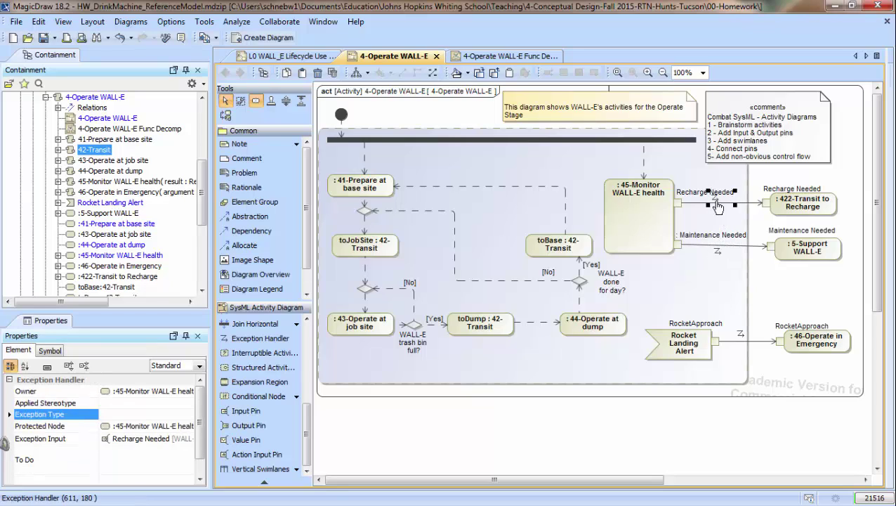
click(743, 342)
click(769, 373)
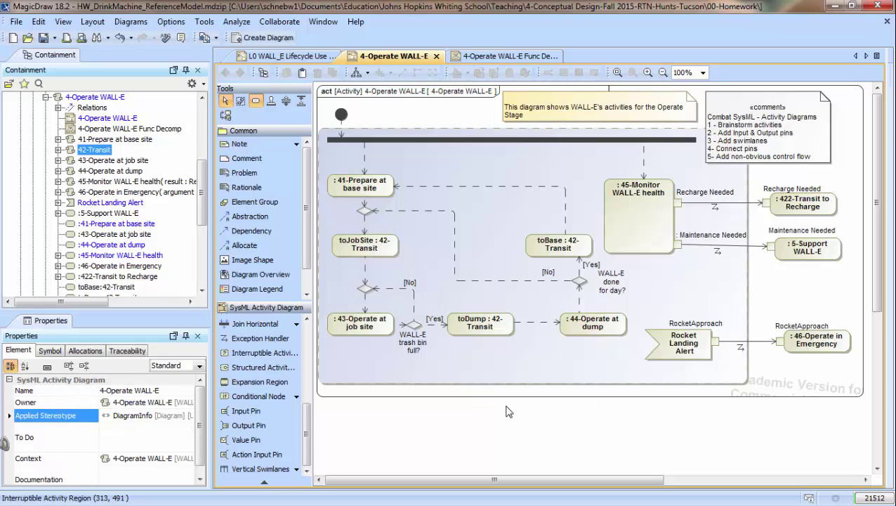
click(44, 39)
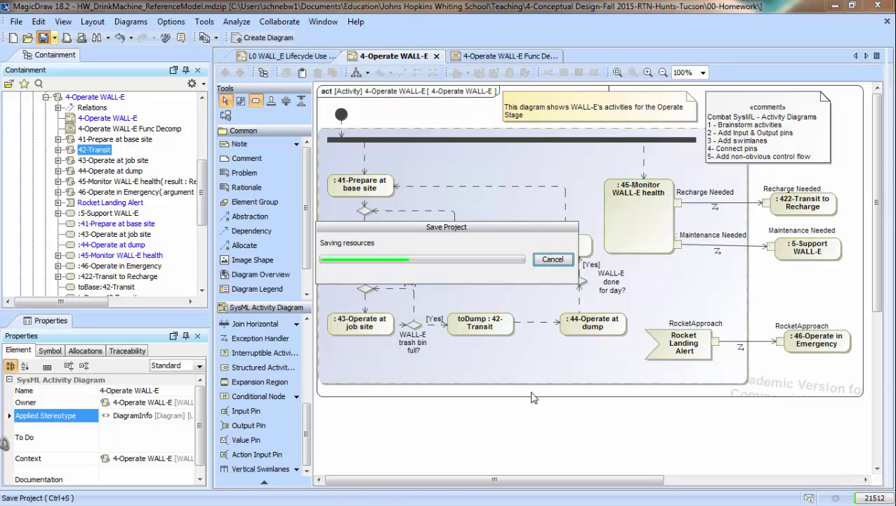